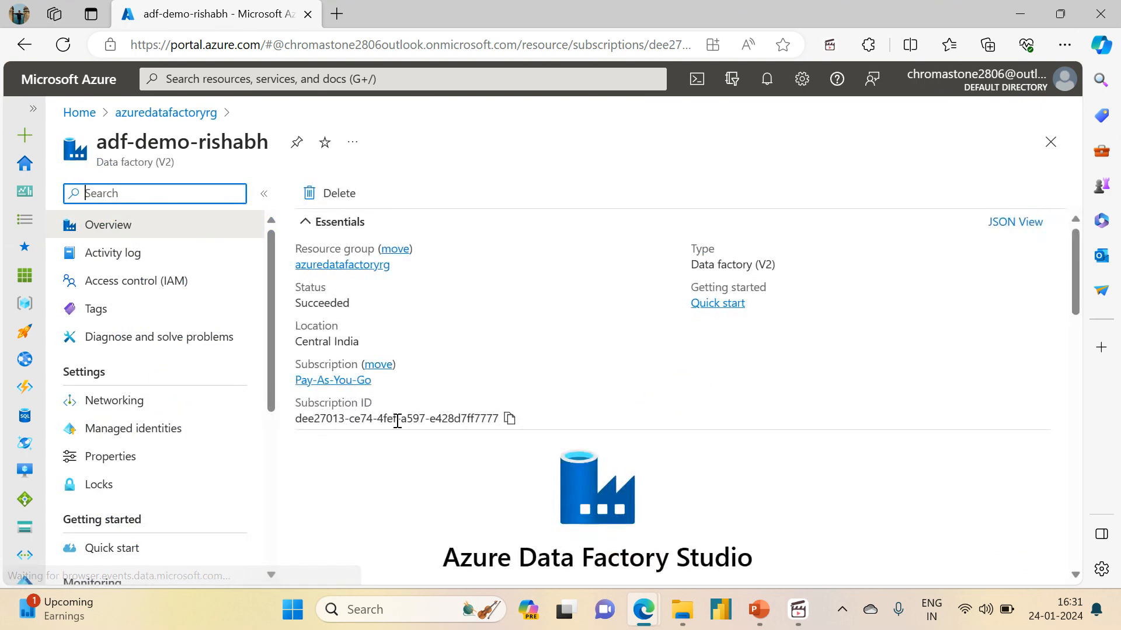
Launch Data Factory Studio, and open the students container of the adfdemoadlsgen2acc storage account in the Azure portal
click(601, 496)
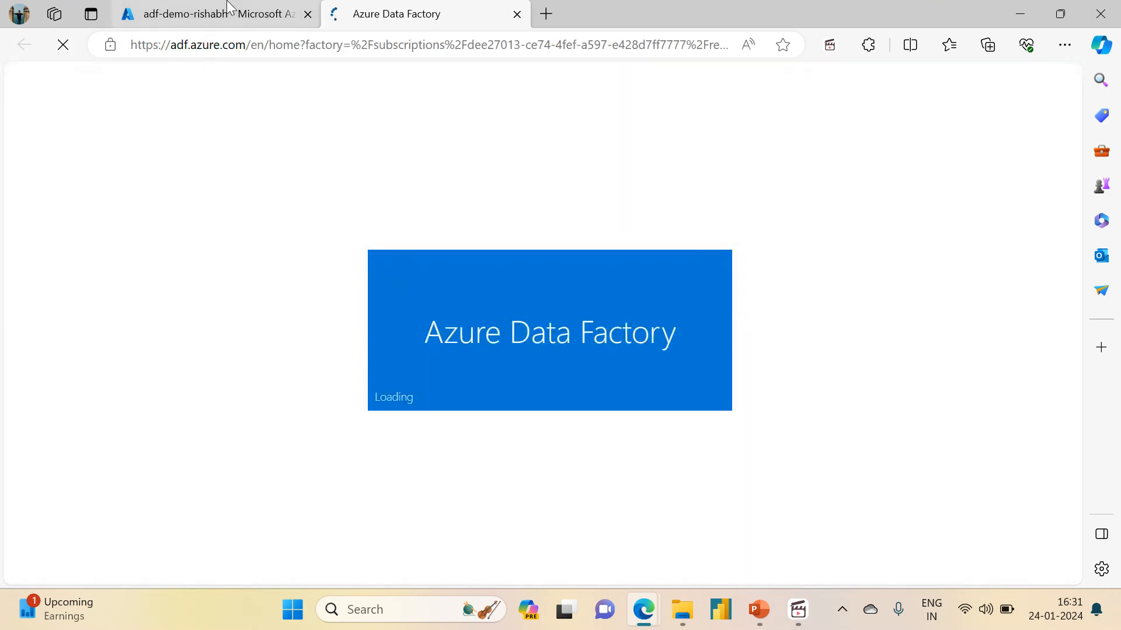
click(228, 4)
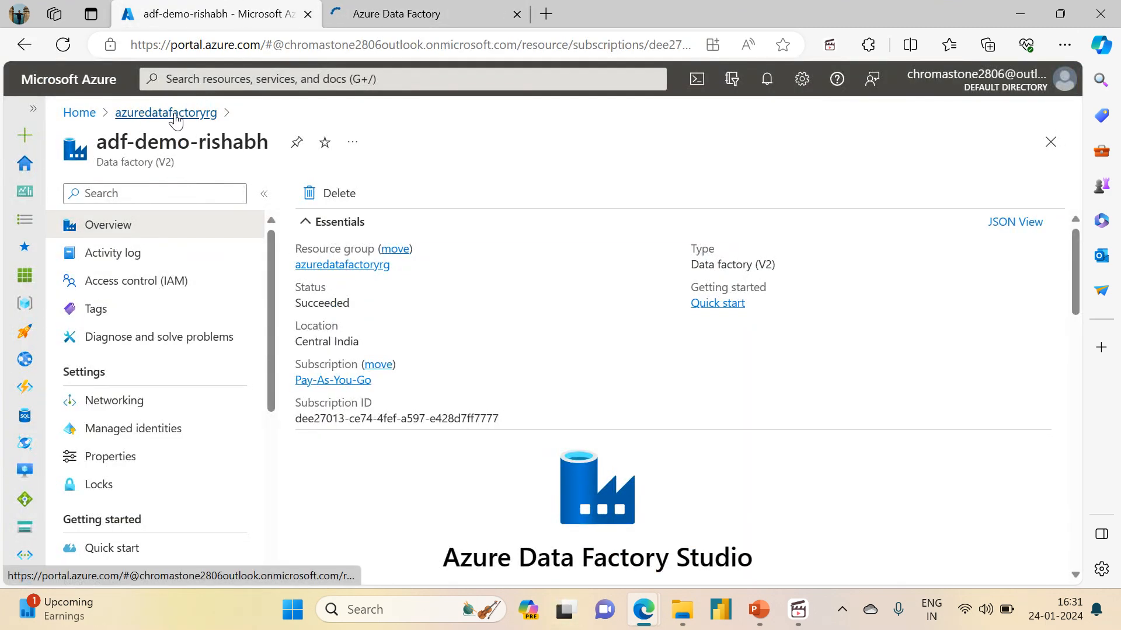
click(181, 113)
click(406, 443)
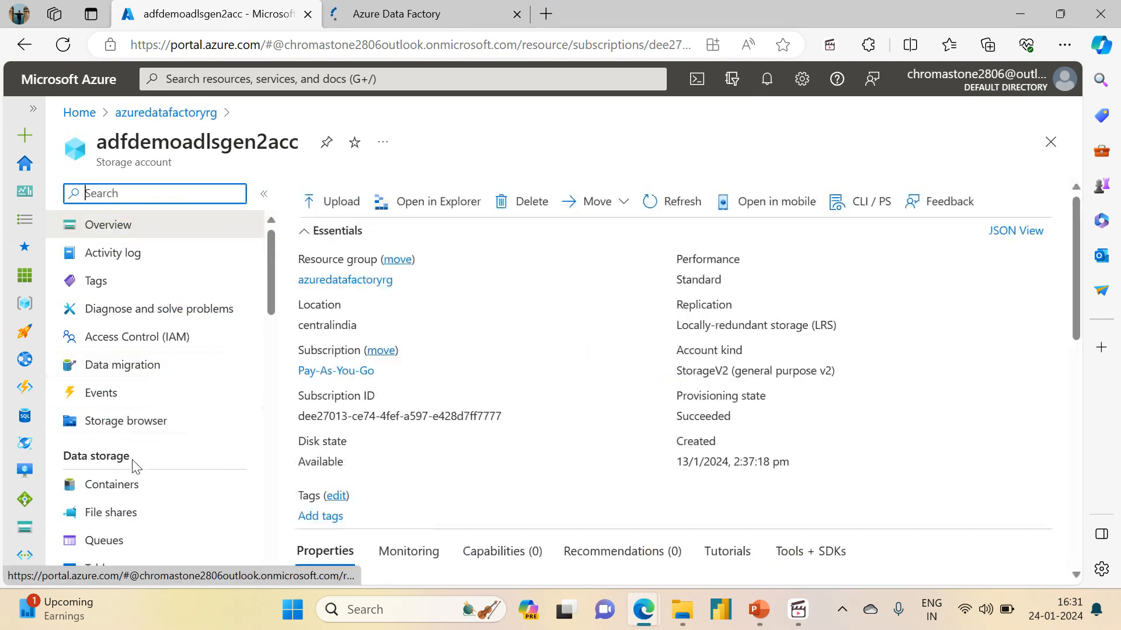
click(118, 484)
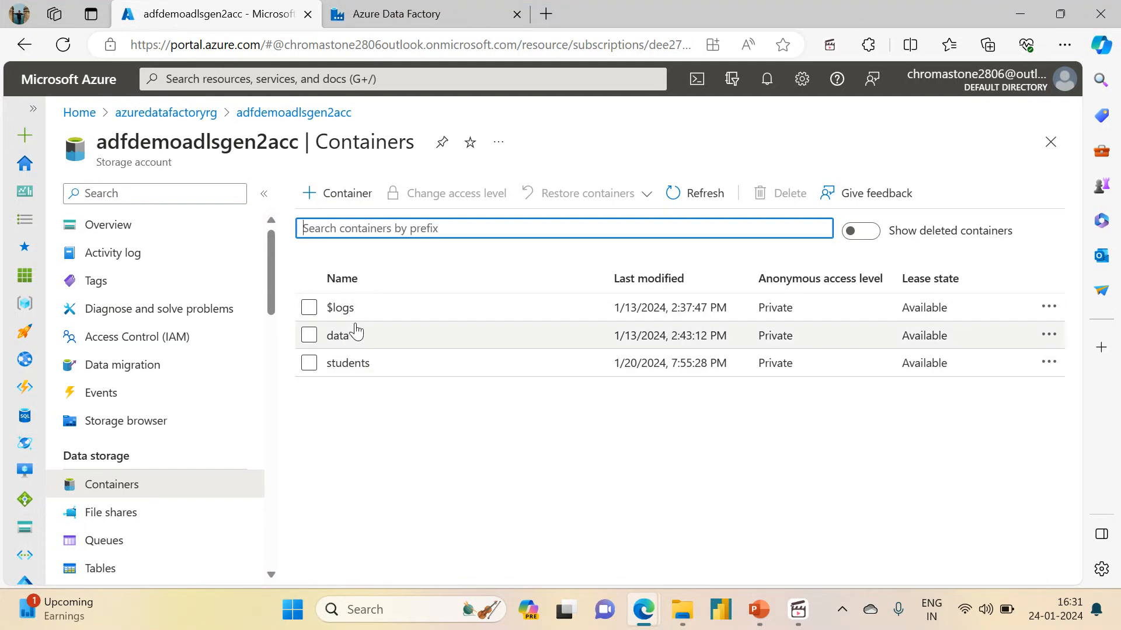
click(352, 366)
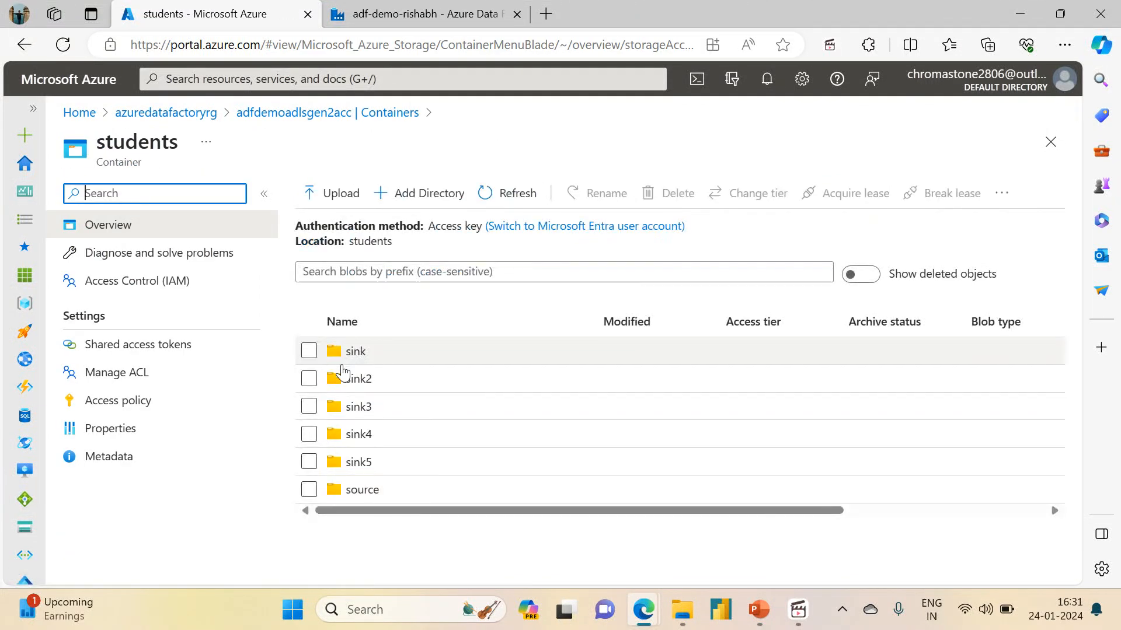
Delete the directories sink, sink2, sink3, sink4 and sink5 from the students container
click(309, 351)
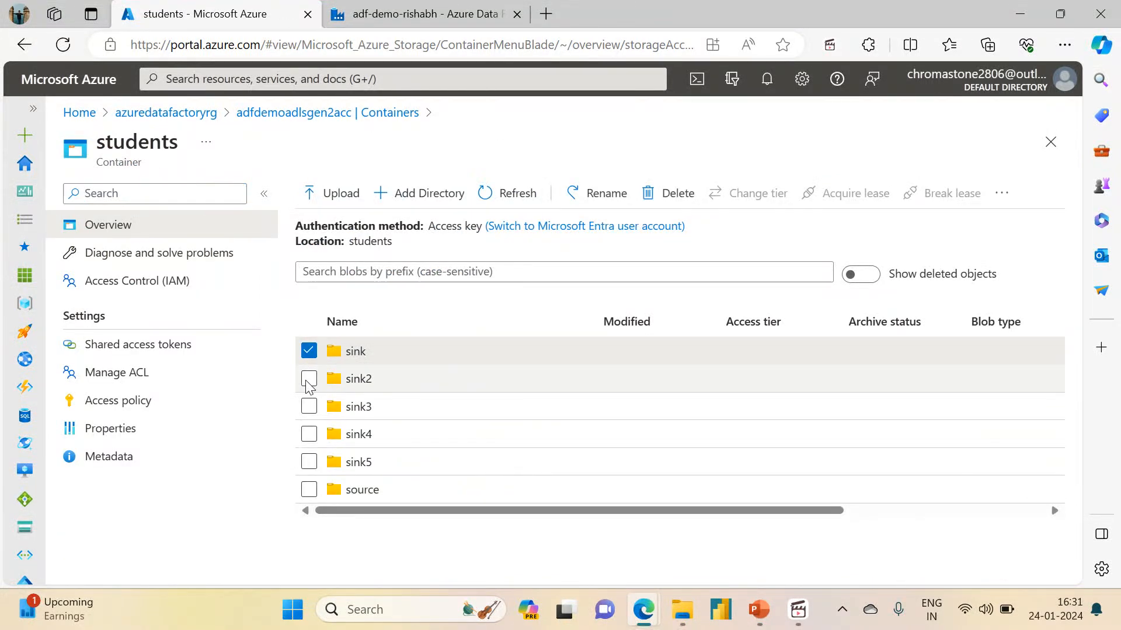
click(309, 380)
click(309, 406)
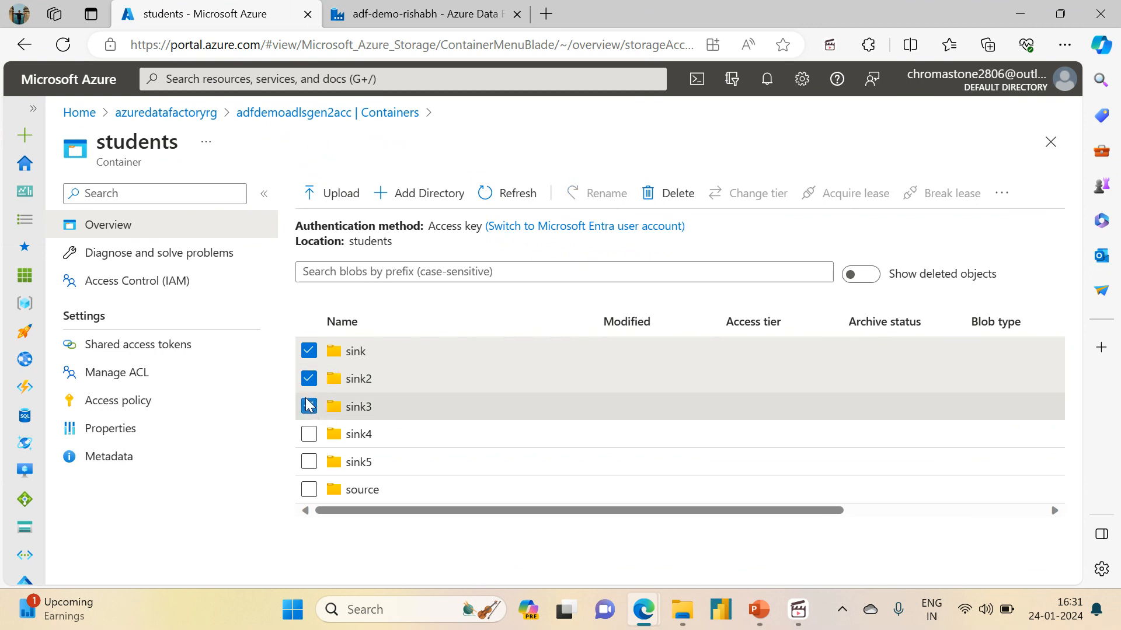
click(309, 433)
click(309, 461)
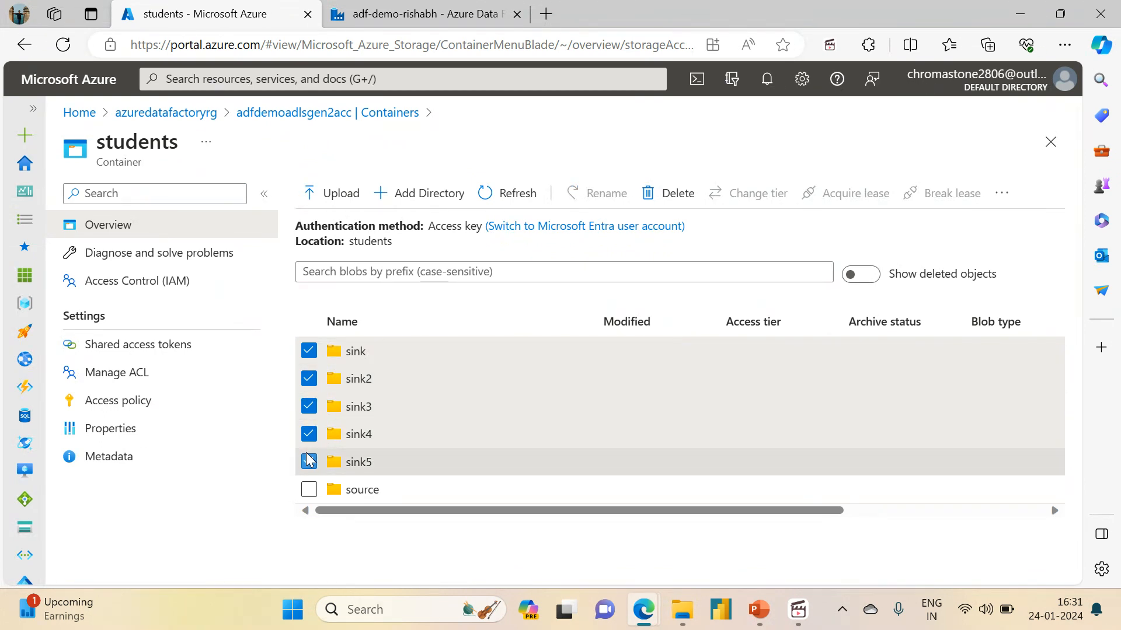
click(690, 203)
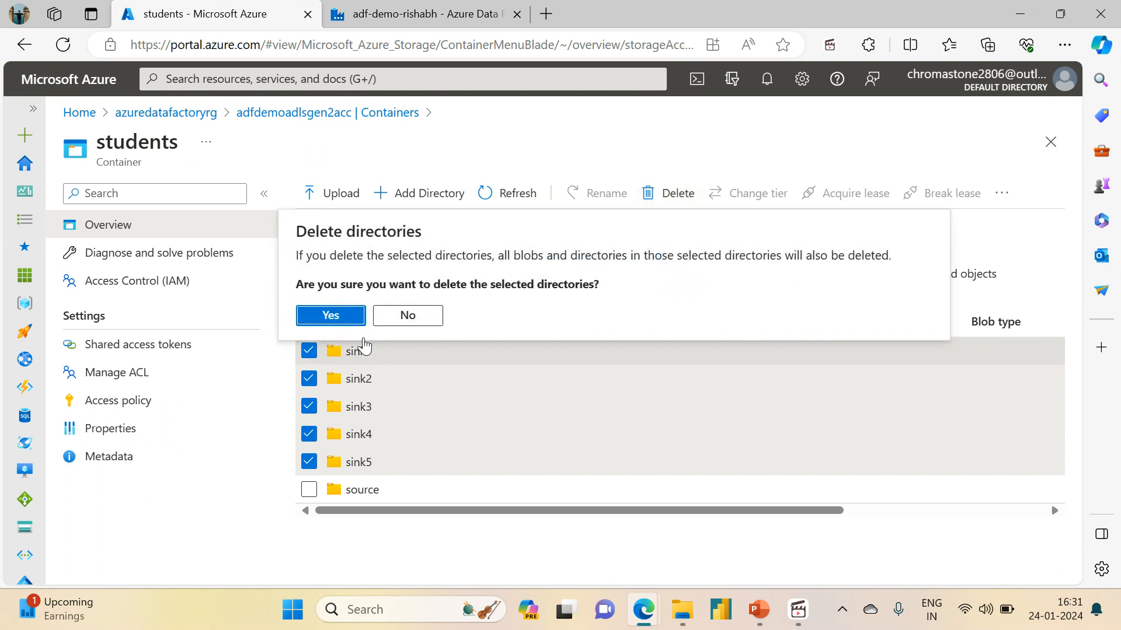
click(355, 316)
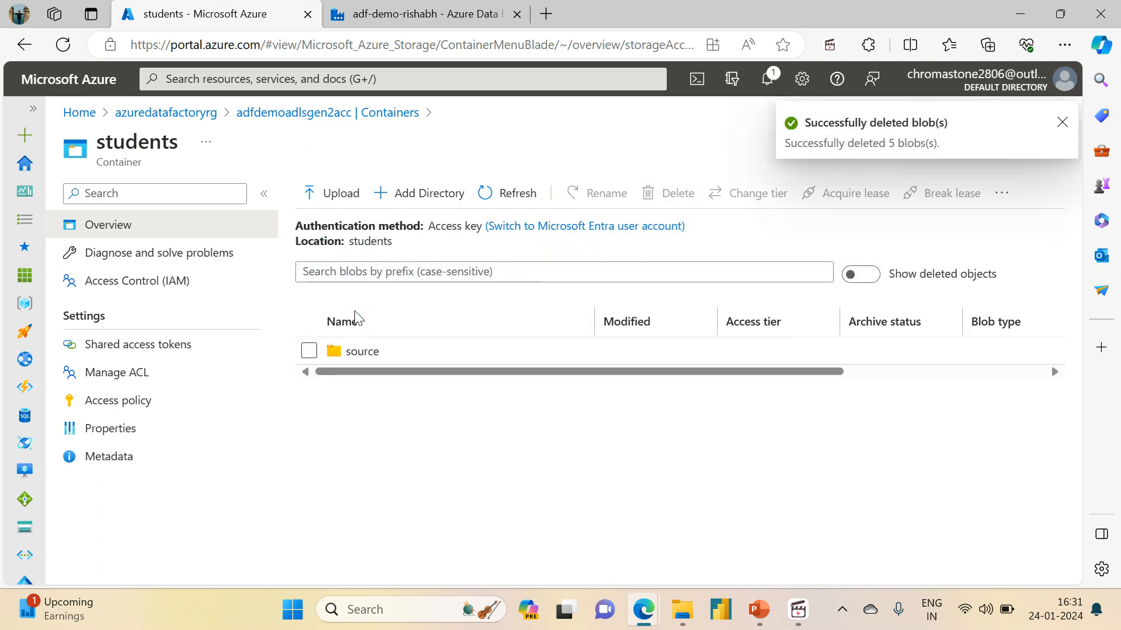
Examine the stream and batch partition folders inside the source directory, and return to the students container's root
click(363, 352)
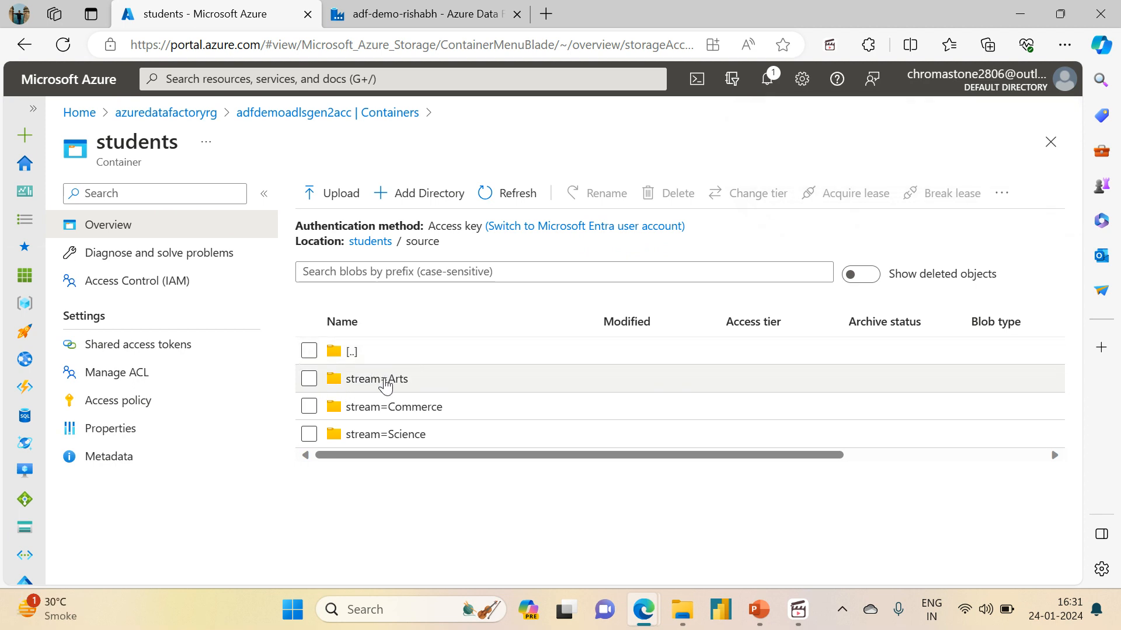
click(385, 380)
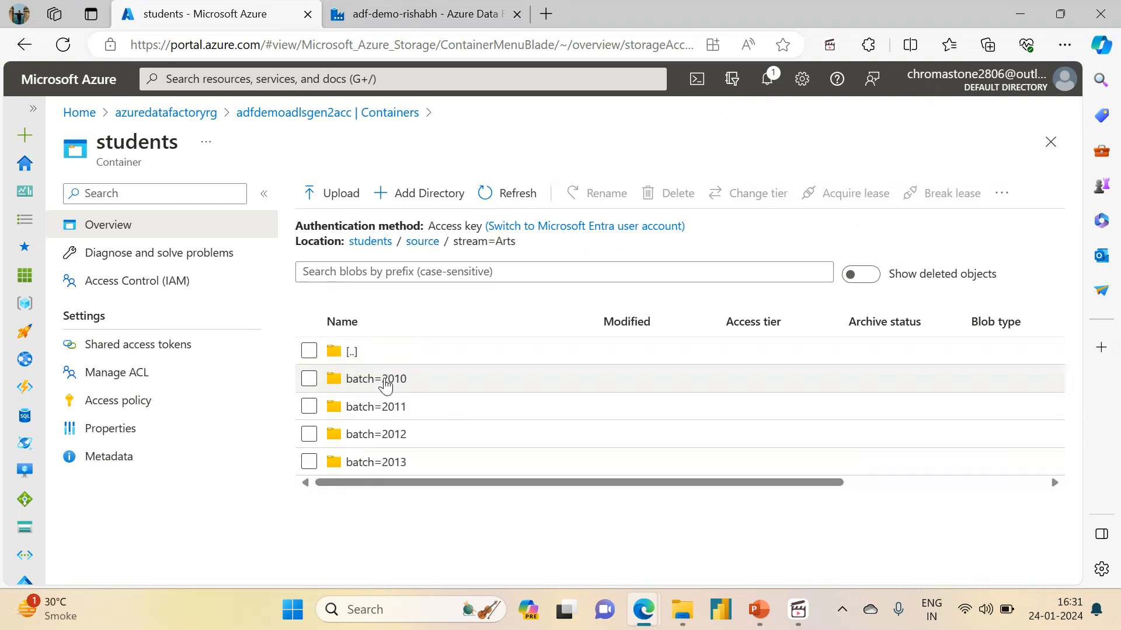
click(417, 243)
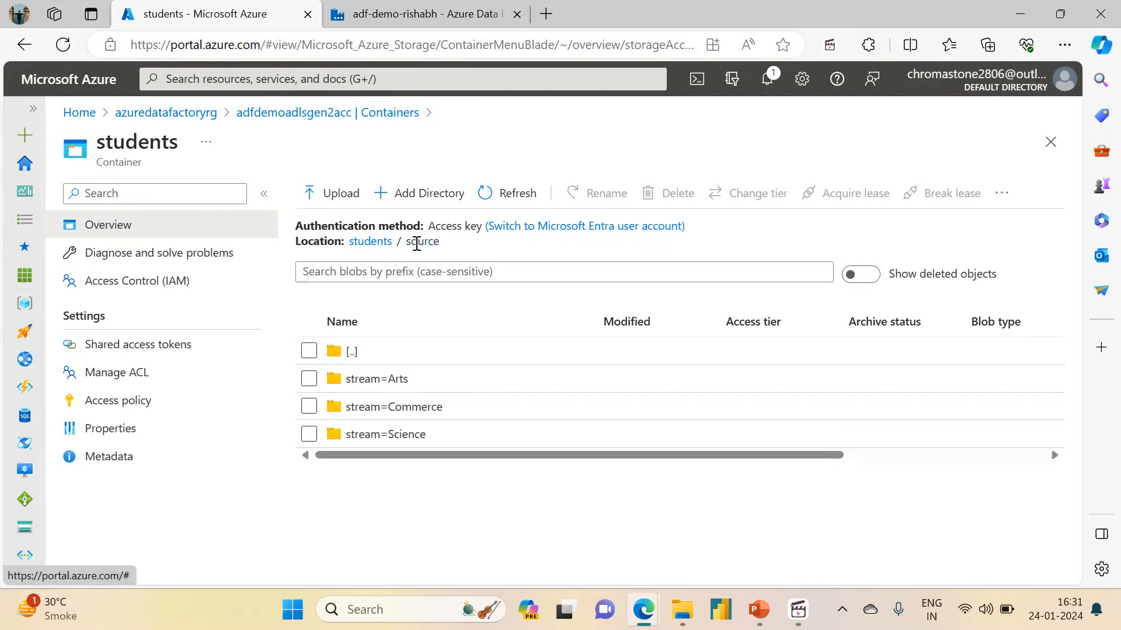
click(373, 380)
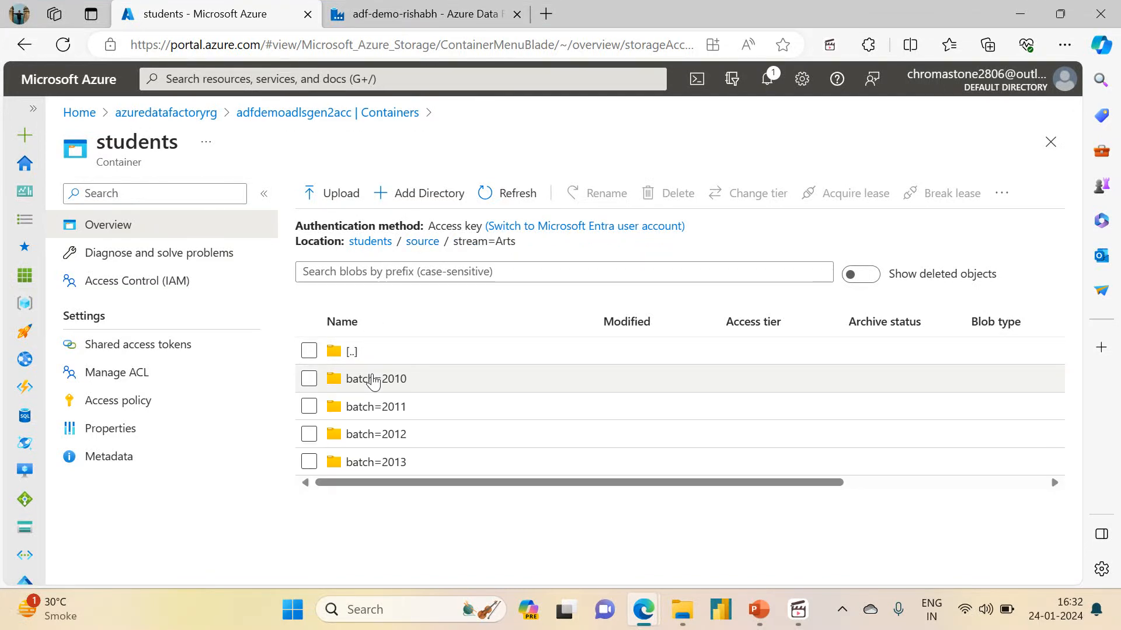
click(370, 242)
Switch to Data Factory Studio, open the pl_copy_customer_data pipeline for authoring and select its Copy Customer Data activity
click(421, 13)
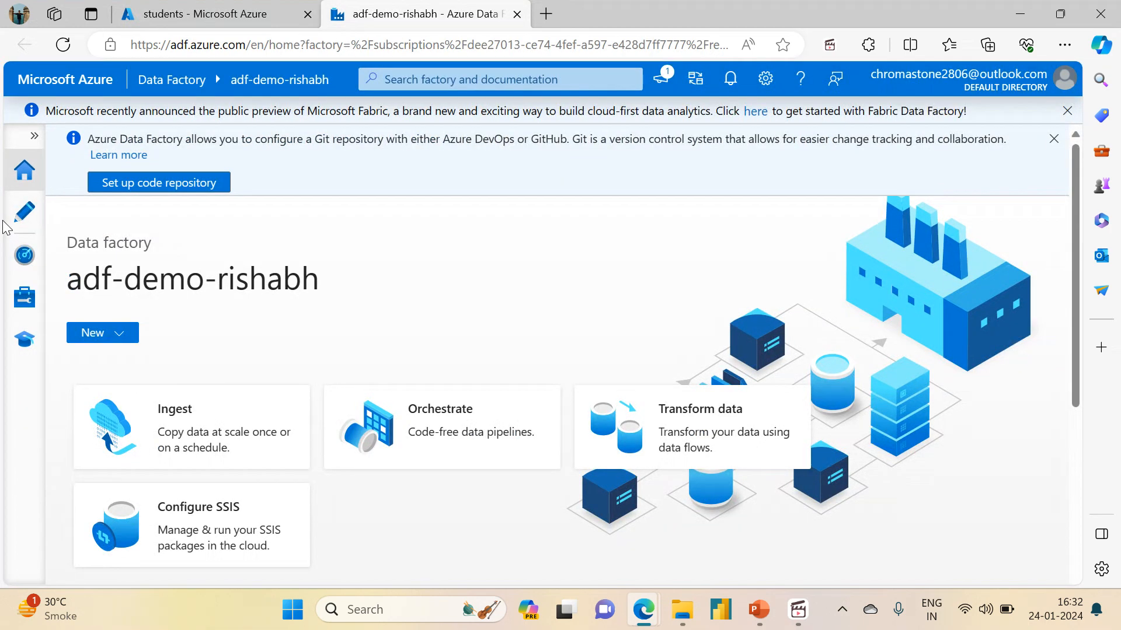
click(25, 212)
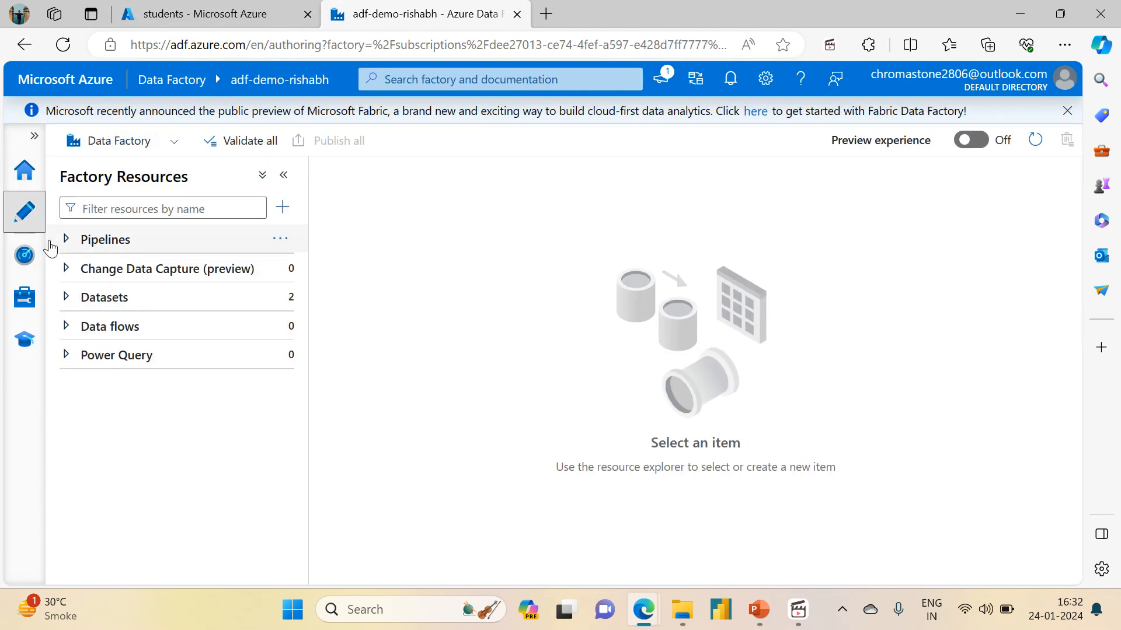
click(50, 247)
click(49, 247)
click(49, 247)
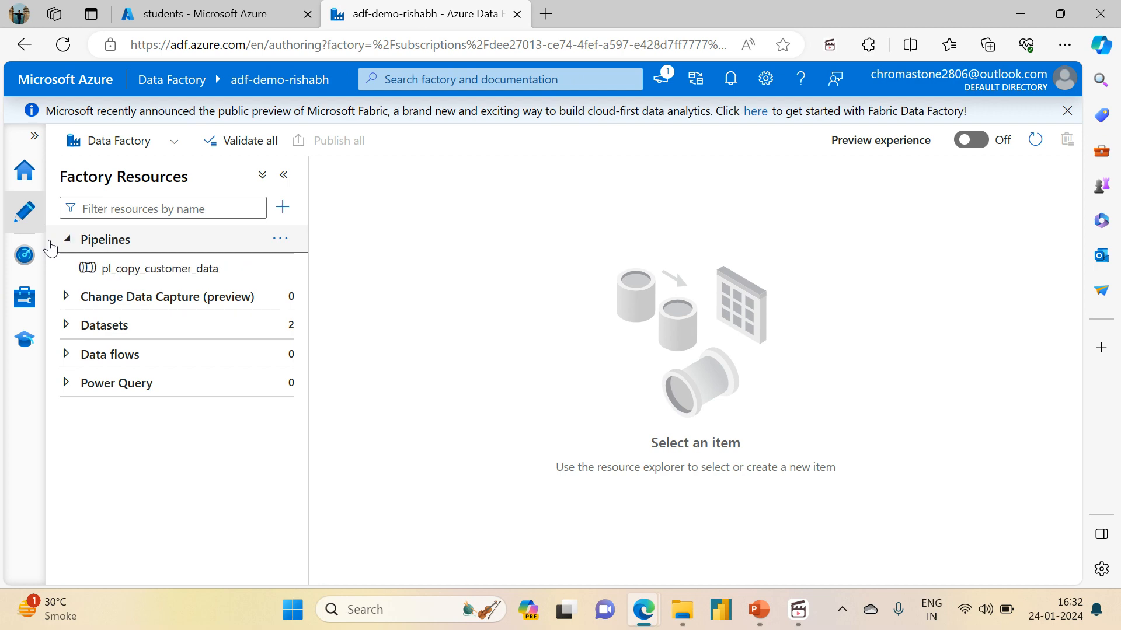
click(133, 269)
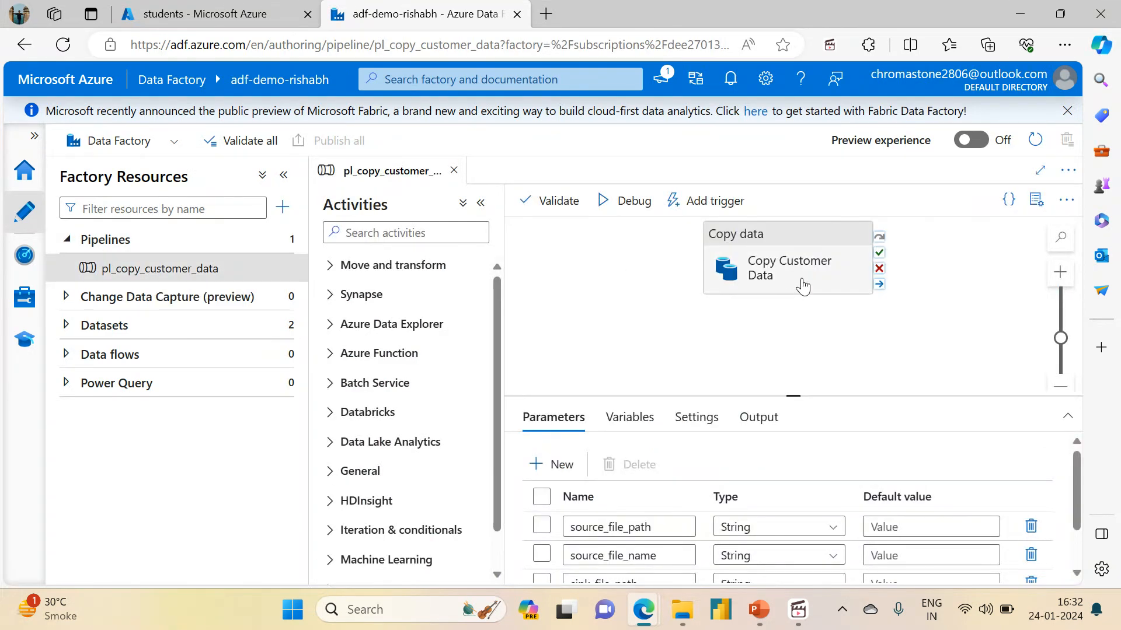
click(803, 284)
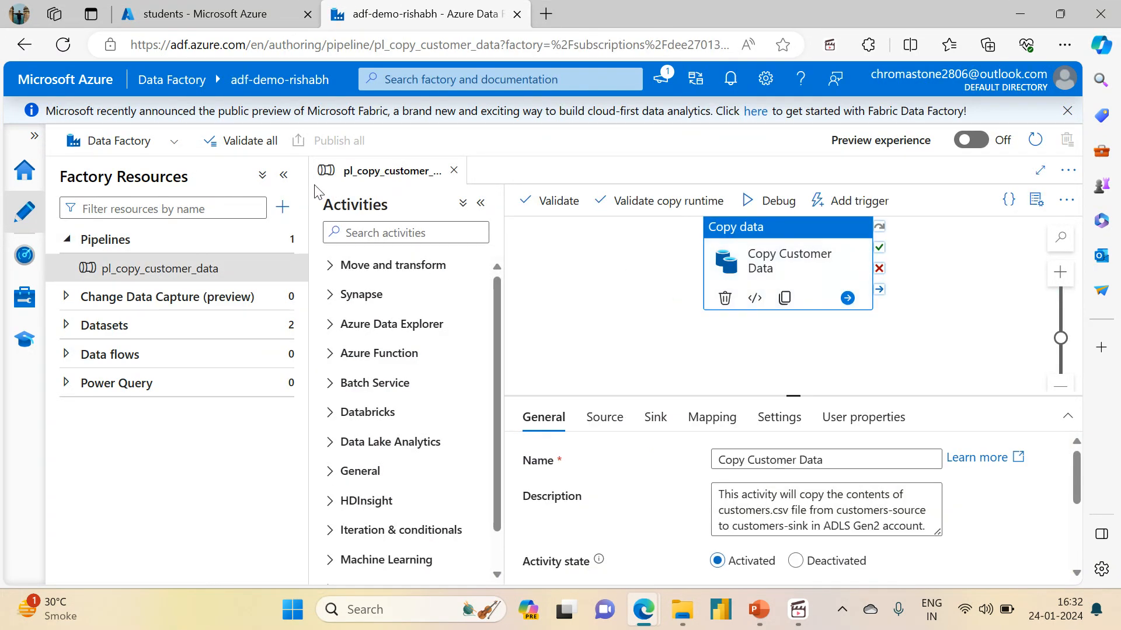
click(283, 175)
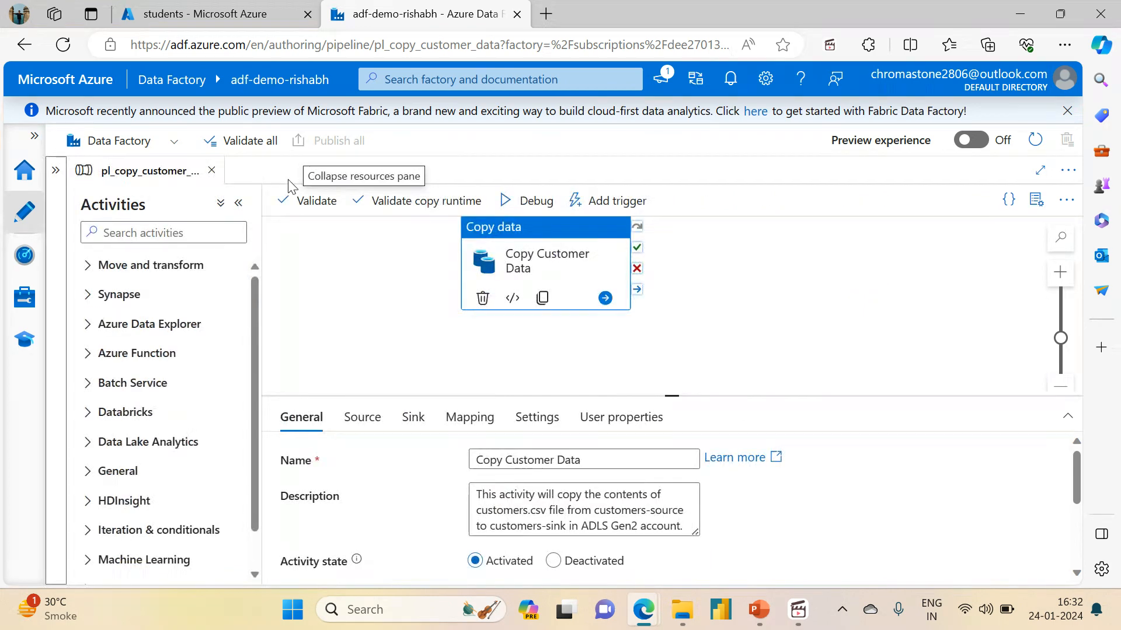
Enable partition discovery in the source settings of the Copy Customer Data activity
click(363, 418)
drag(674, 396, 649, 251)
click(478, 505)
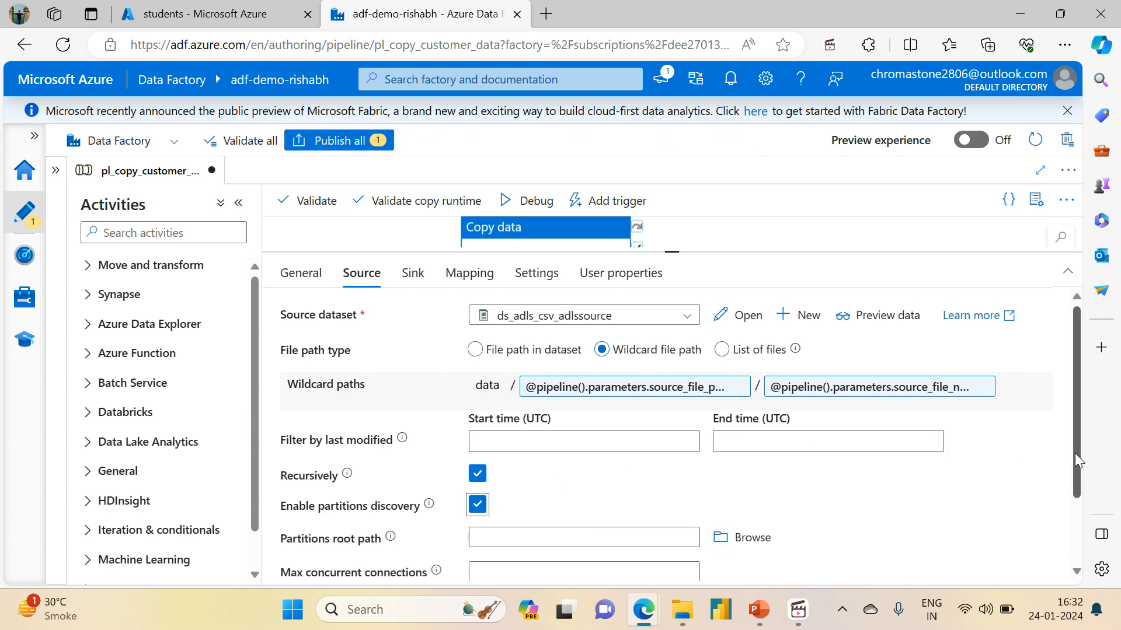
Set the source's partitions root path to the students/source folder by browsing the storage
scroll(1077, 462, down, 2)
click(739, 459)
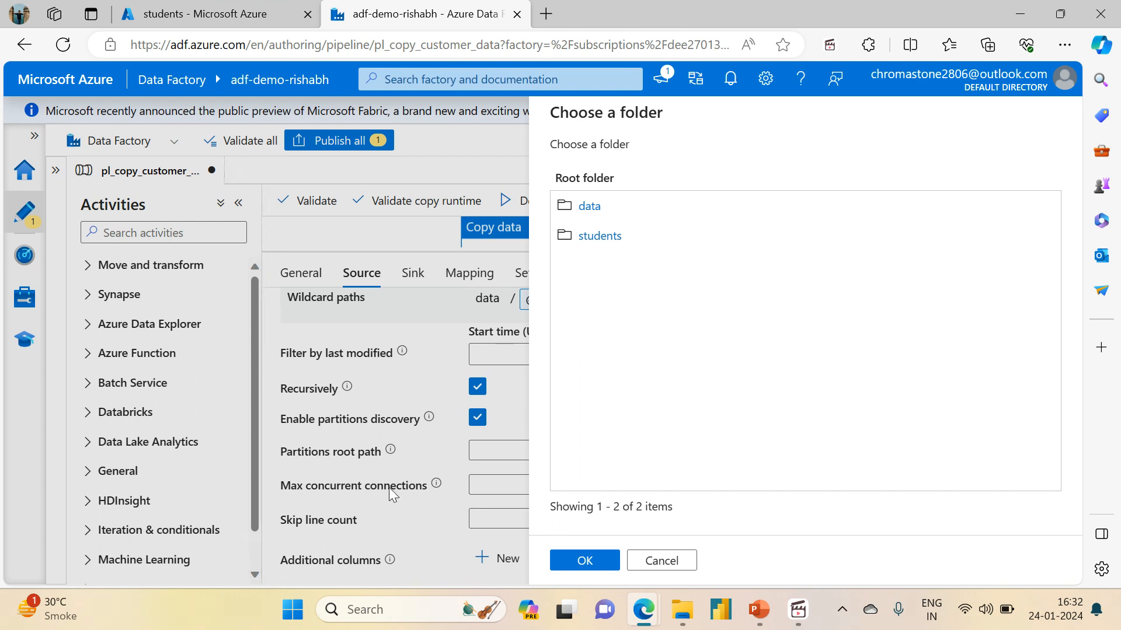
click(601, 237)
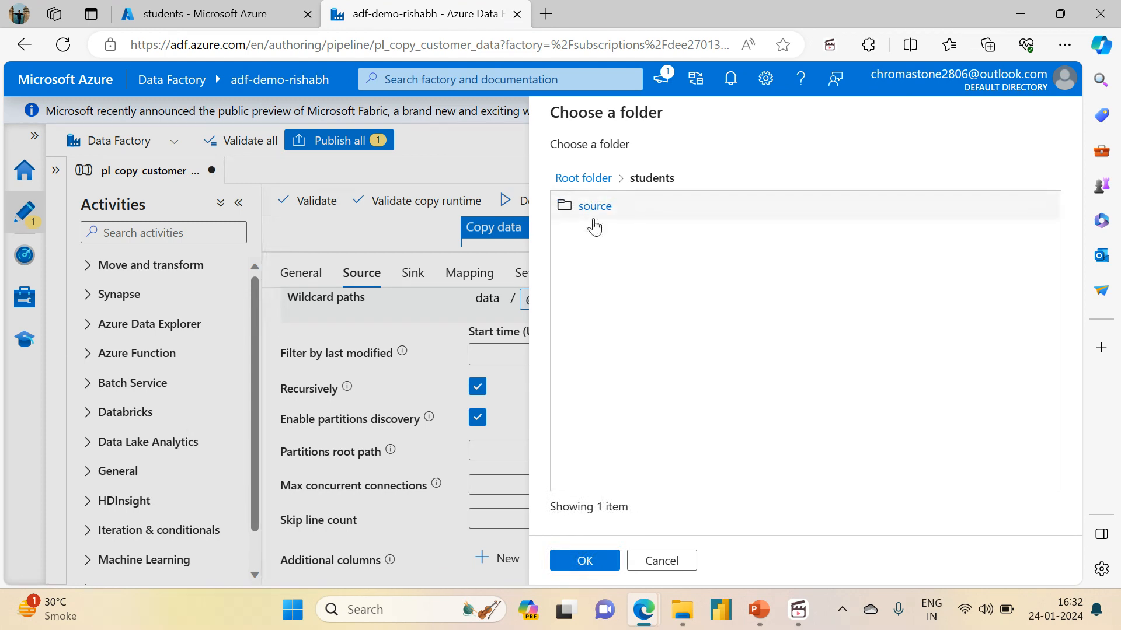
click(594, 211)
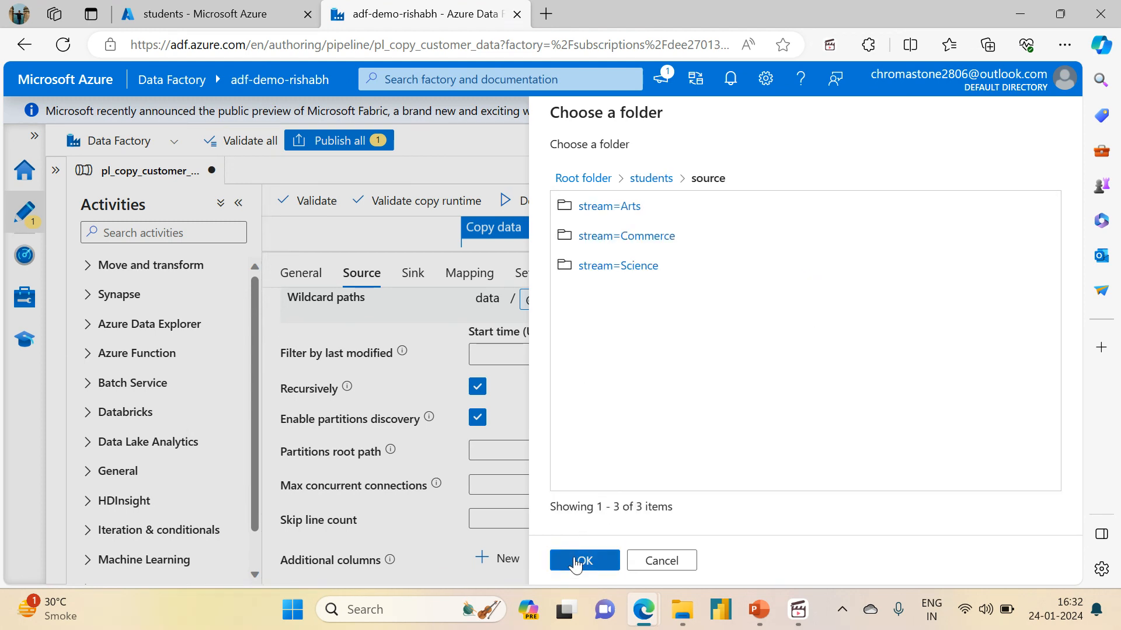
click(581, 559)
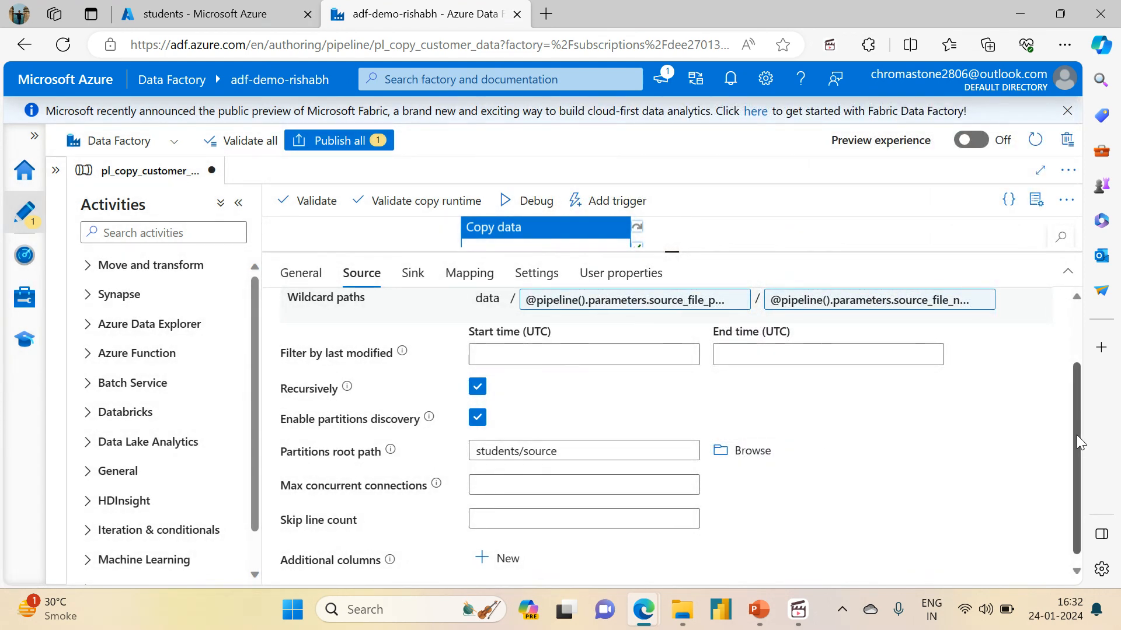
Change the container in the ds_adls_csv_adlssource dataset's file path to students and return to the pipeline
scroll(1078, 446, up, 3)
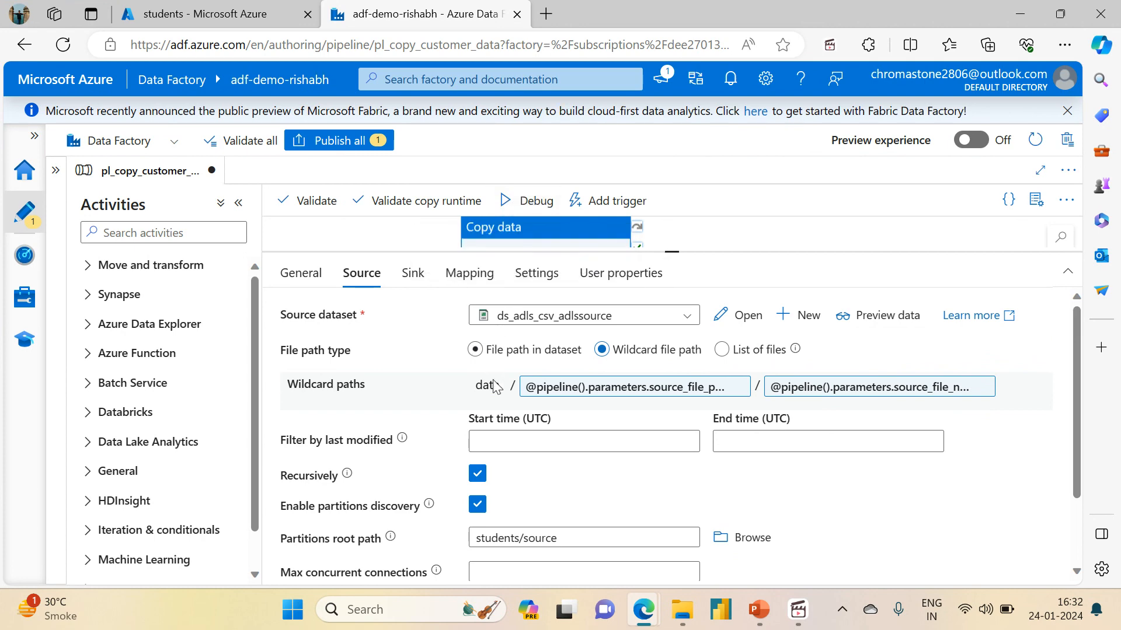
click(739, 315)
double_click(320, 434)
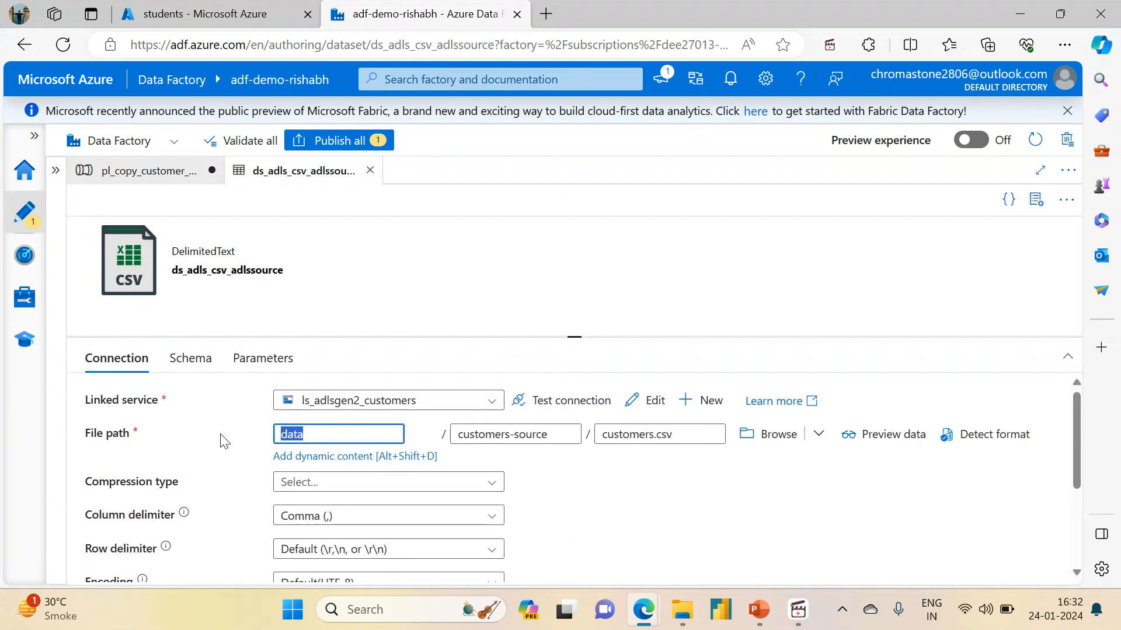
text(students)
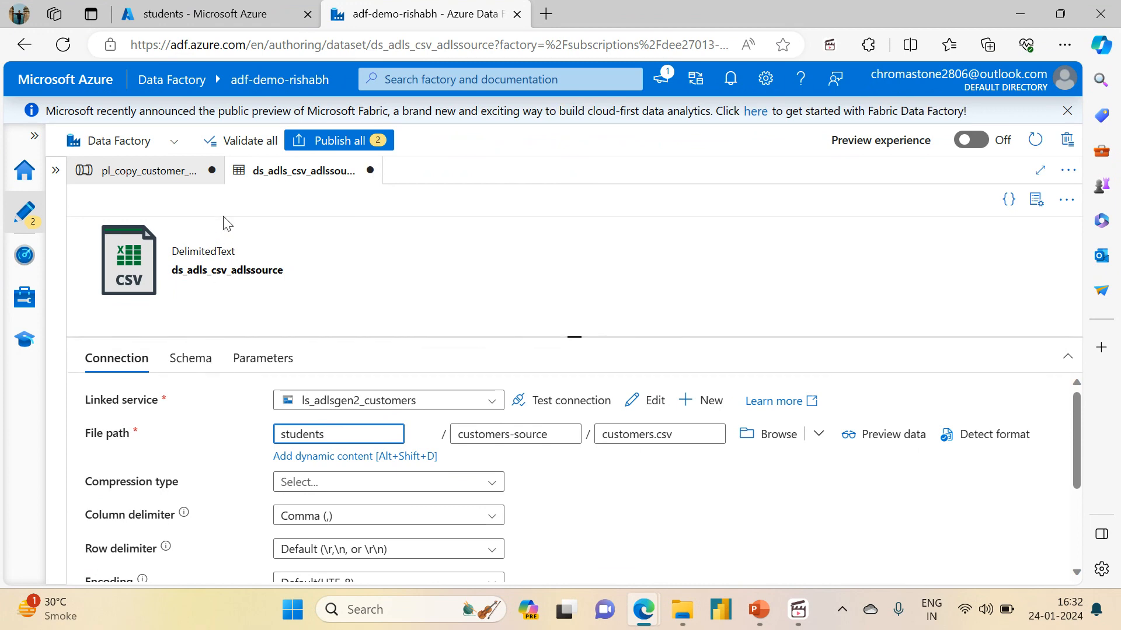
click(139, 171)
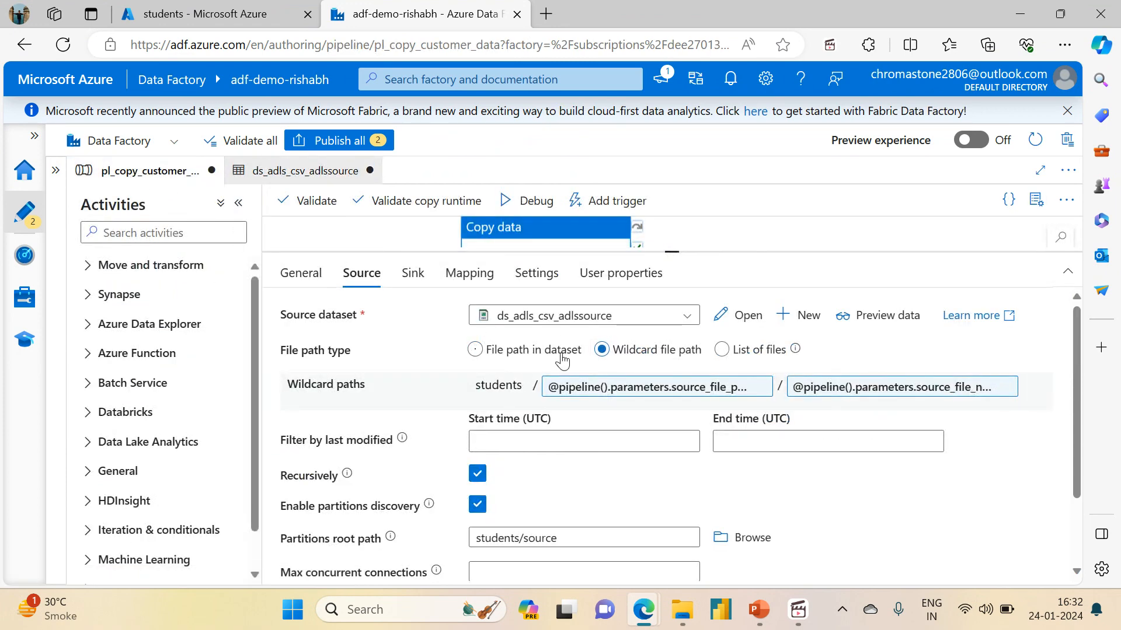
Change the container in the file path of the activity's sink dataset, ds_adls_csv_adlssink, to students
click(413, 275)
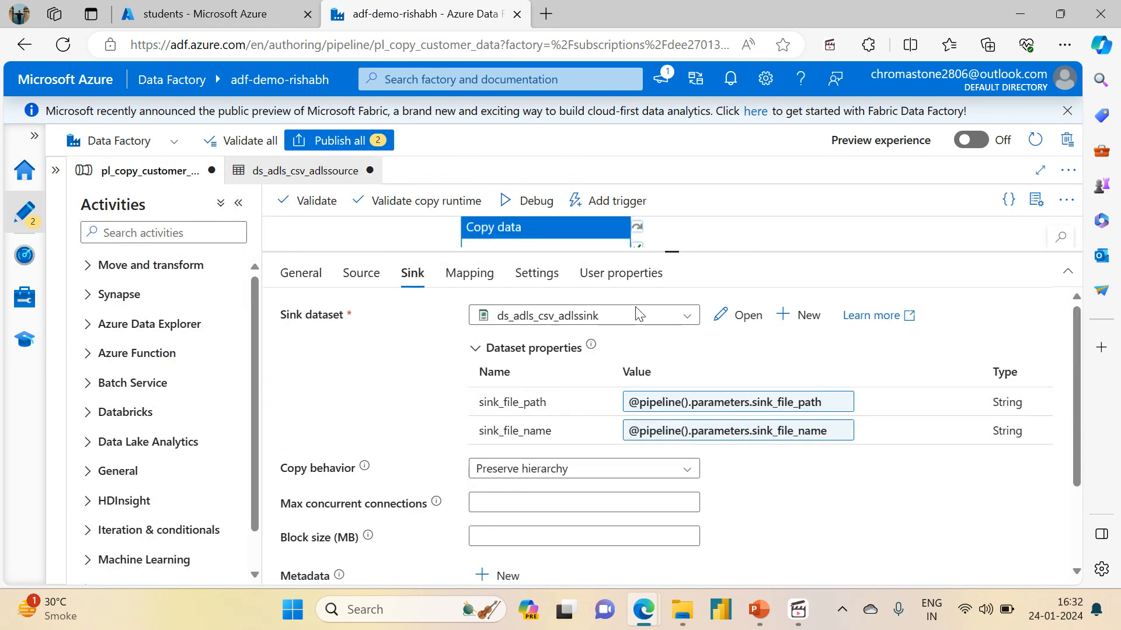
click(744, 316)
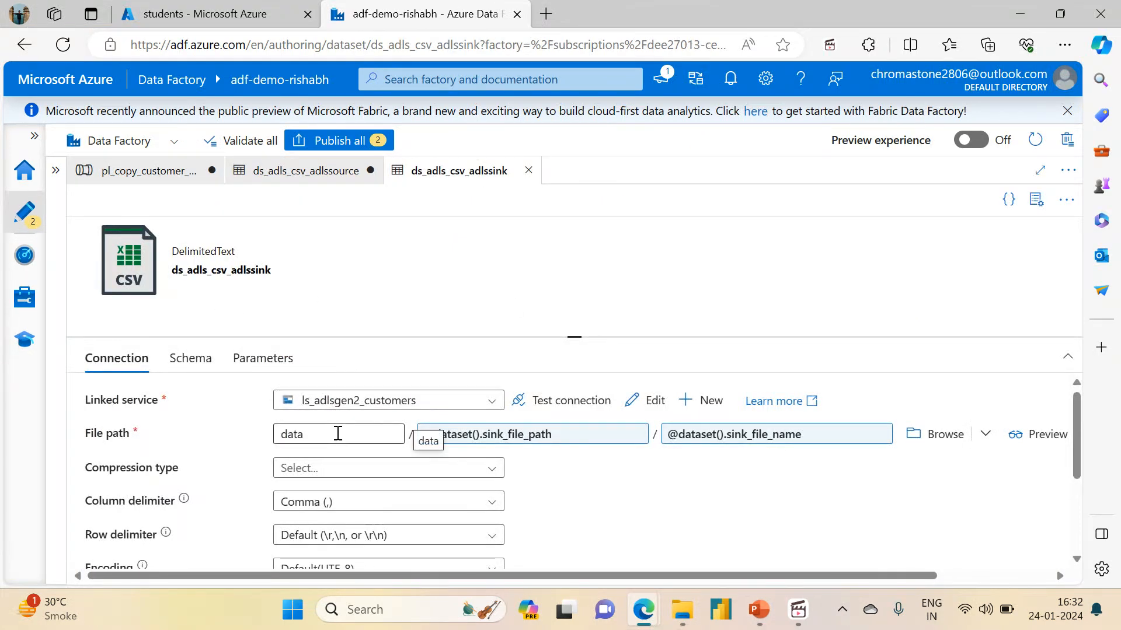
double_click(338, 434)
text(students)
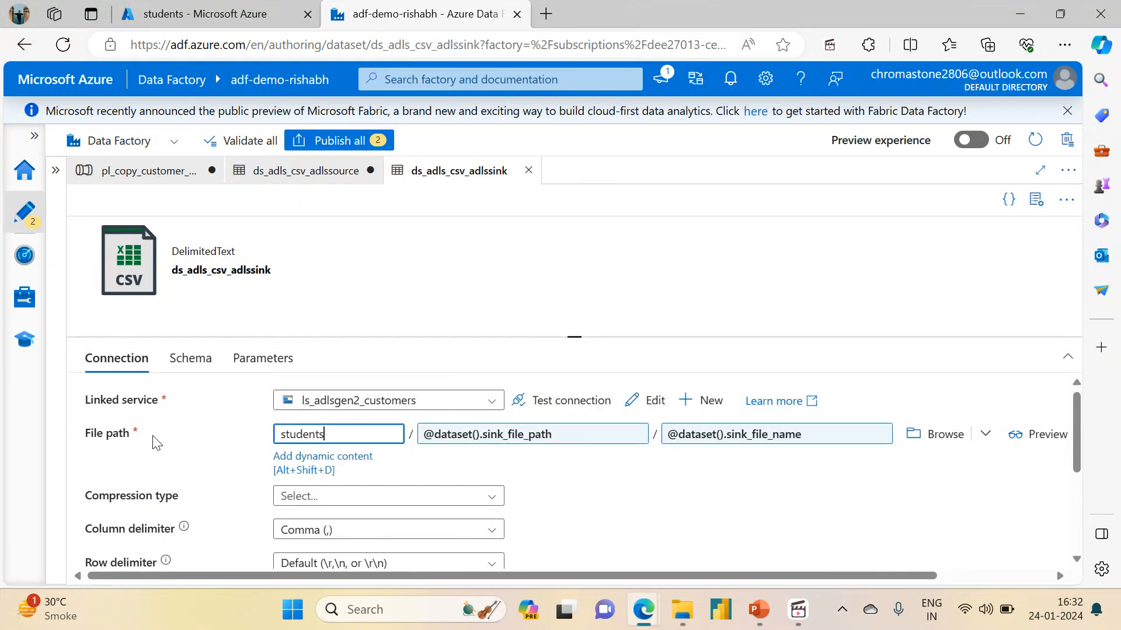
click(405, 325)
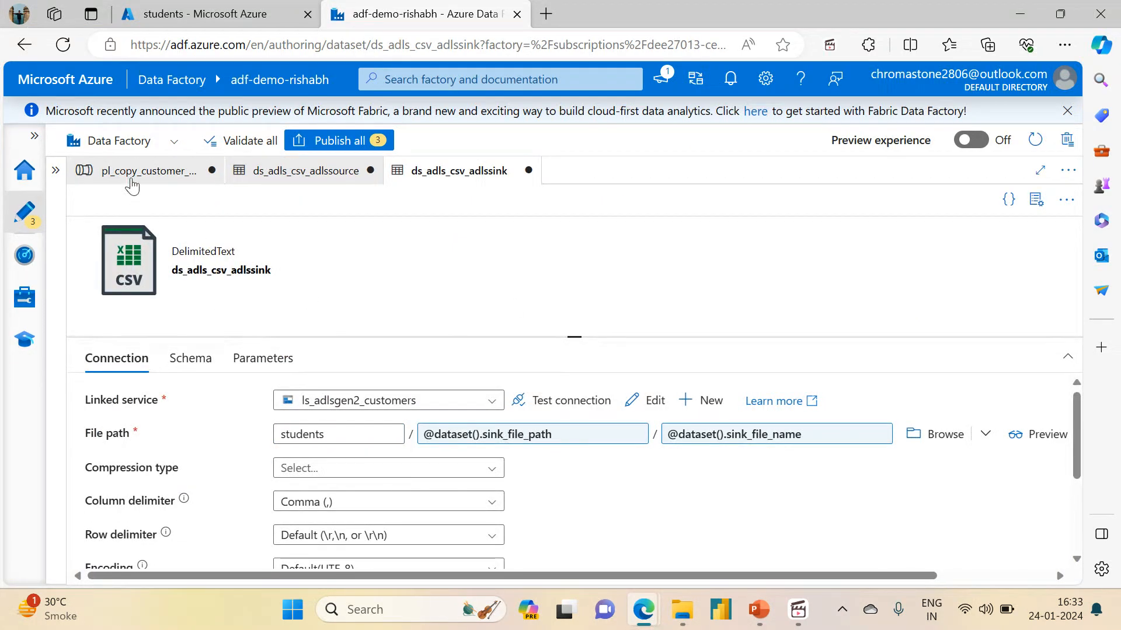
Start a debug run of the pl_copy_customer_data pipeline with source_file_path source, source_file_name *.csv and sink_file_path sink
click(134, 171)
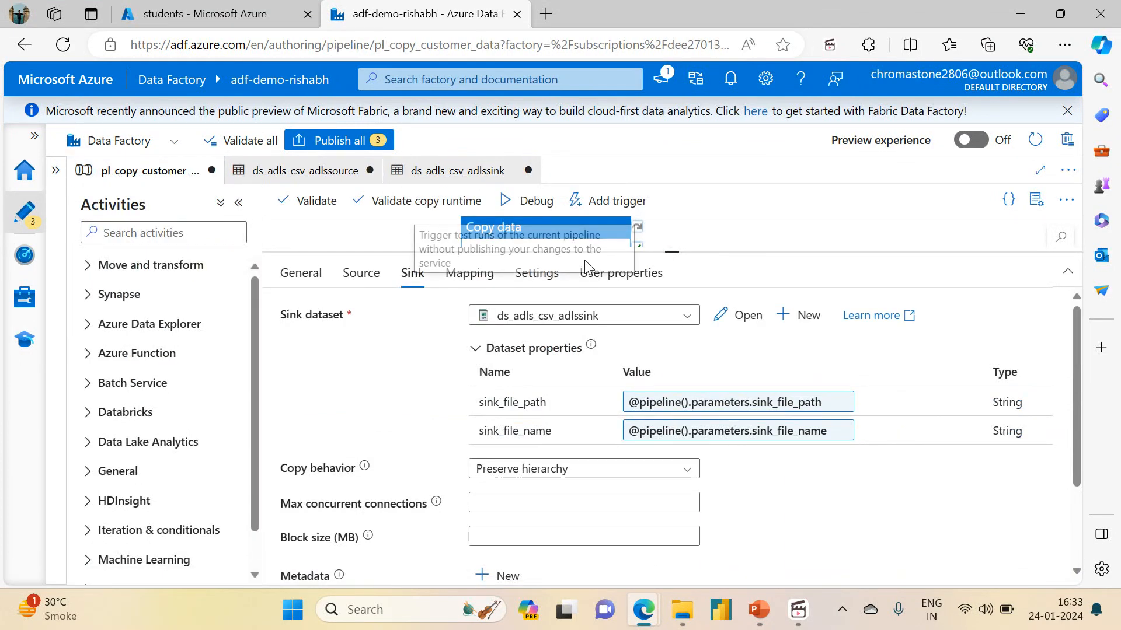
click(526, 200)
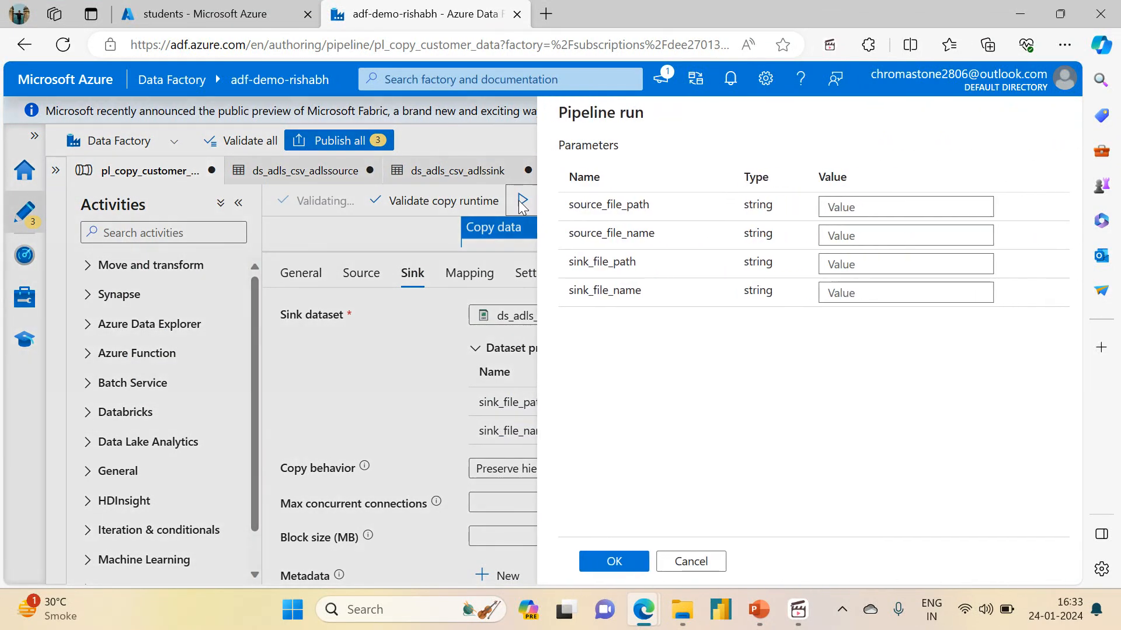
click(844, 209)
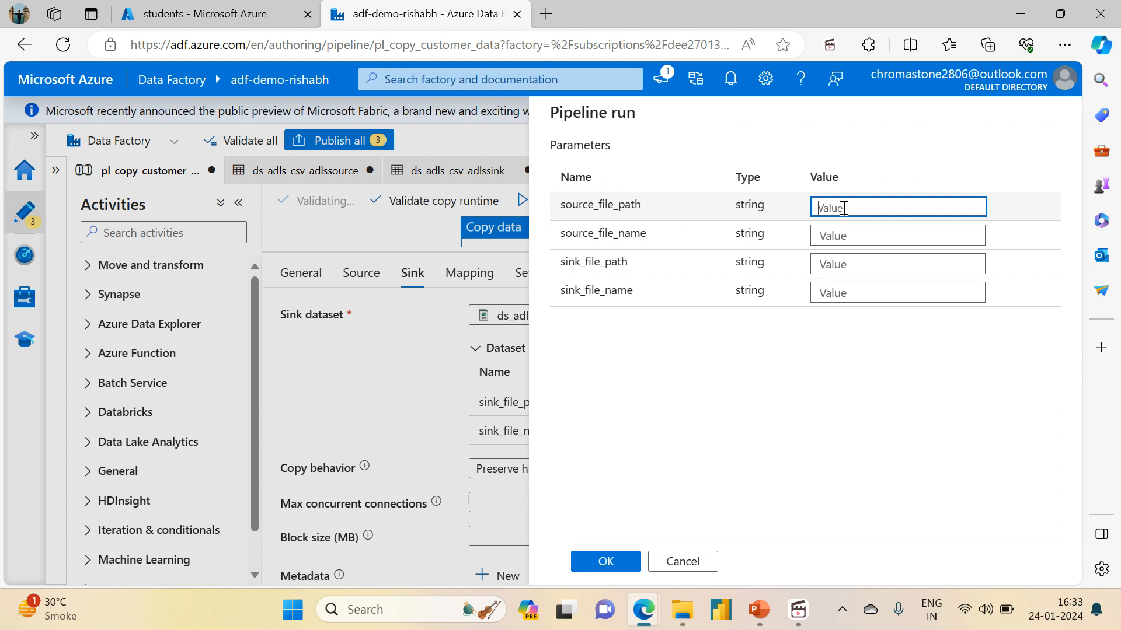
text(source)
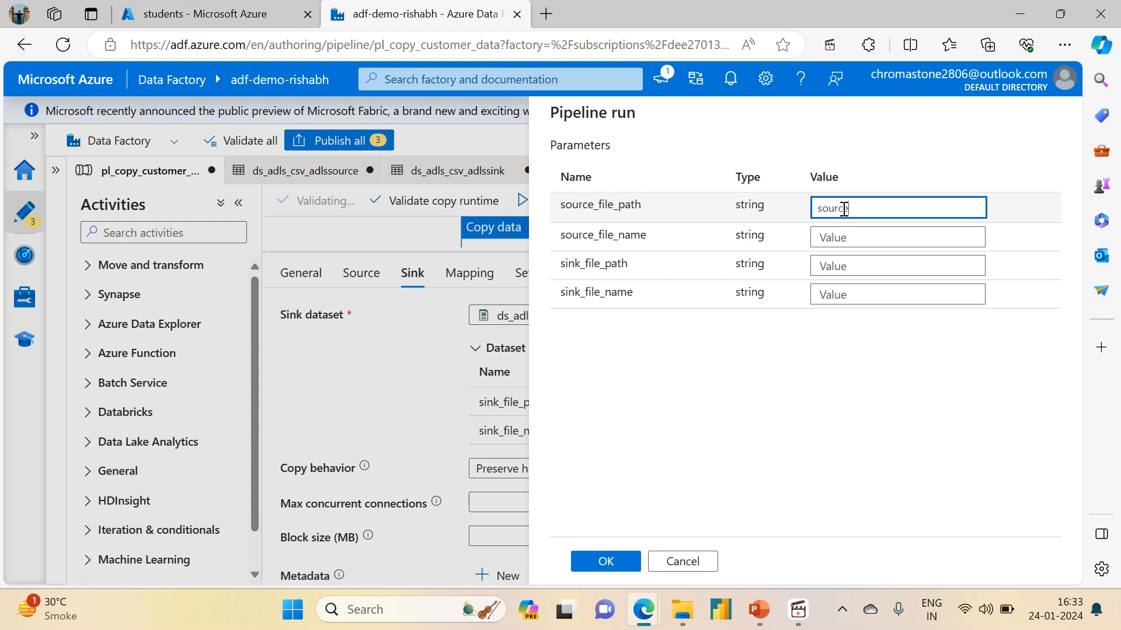
key(Tab)
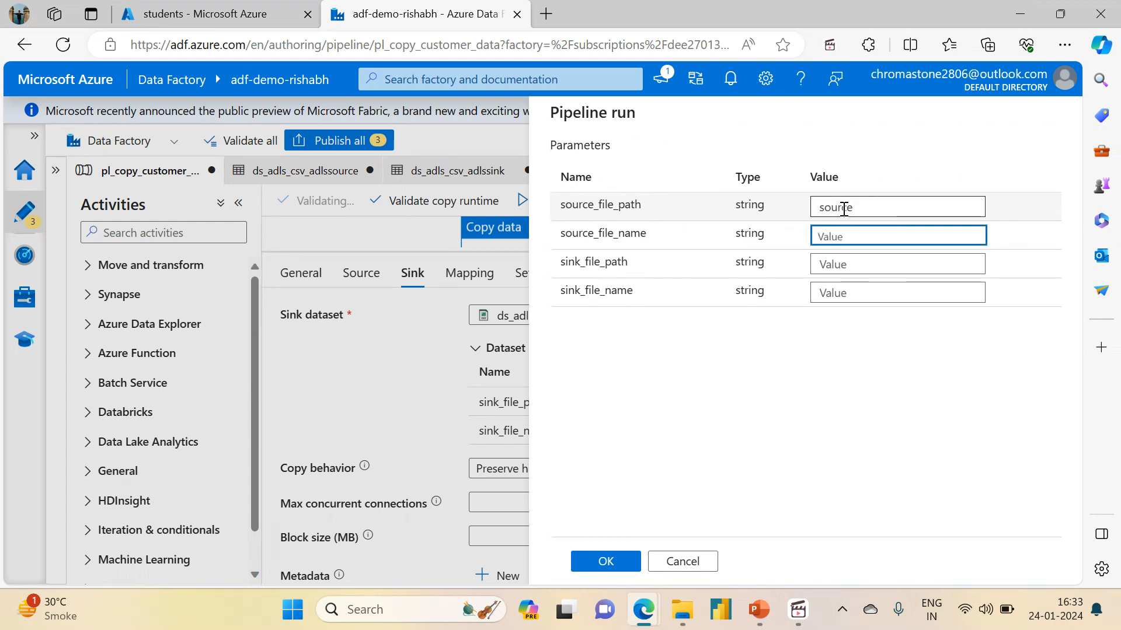
text(*)
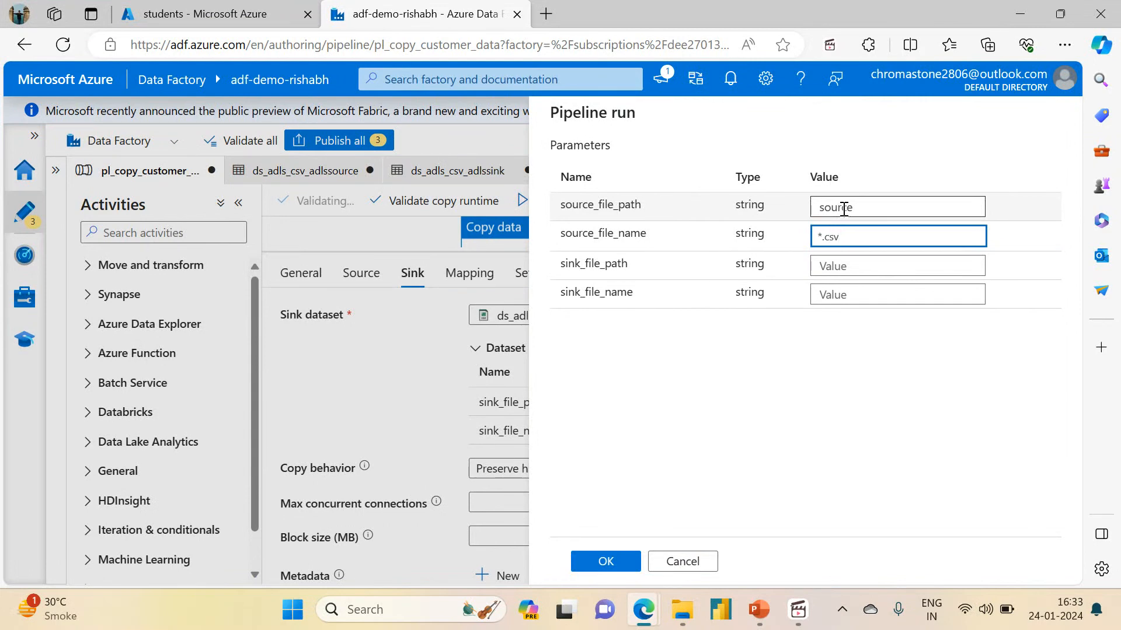
click(842, 264)
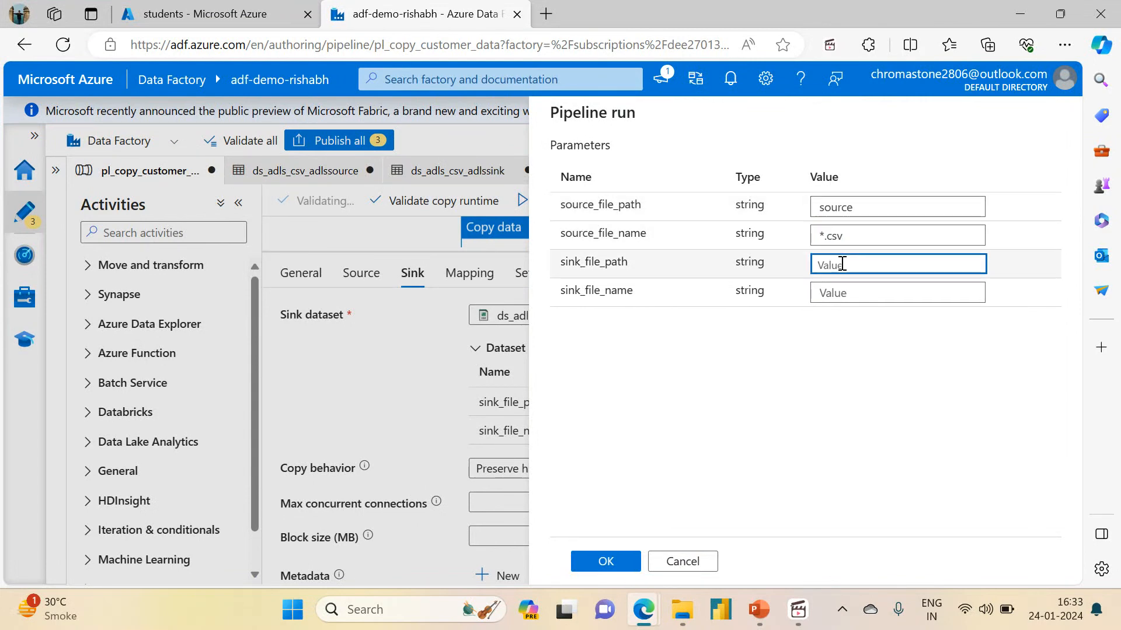
text(sink)
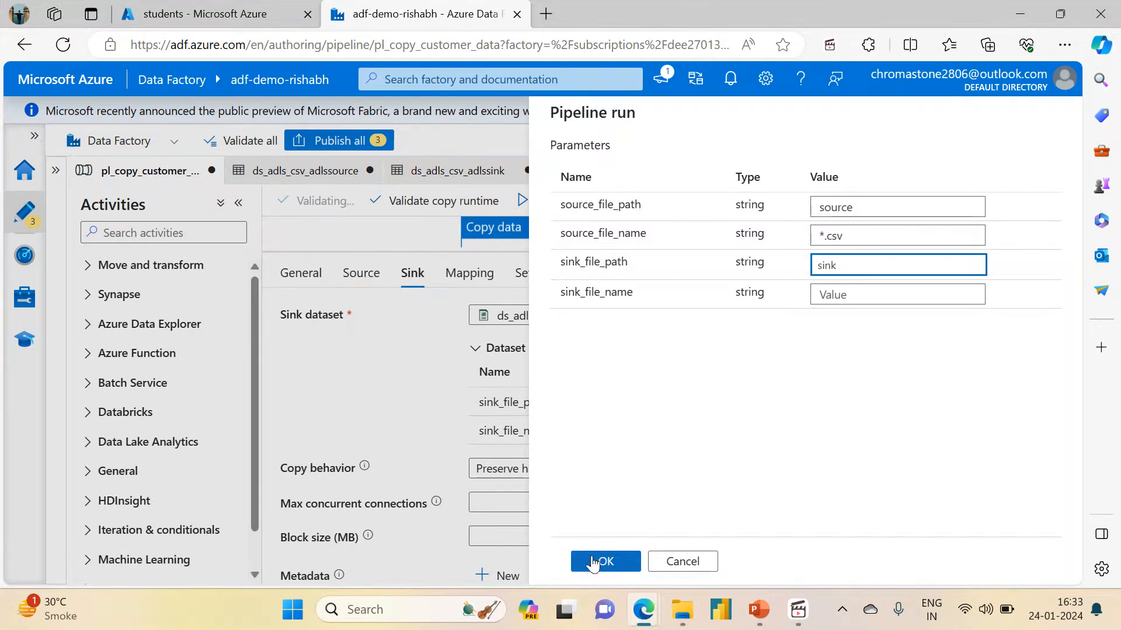
click(592, 561)
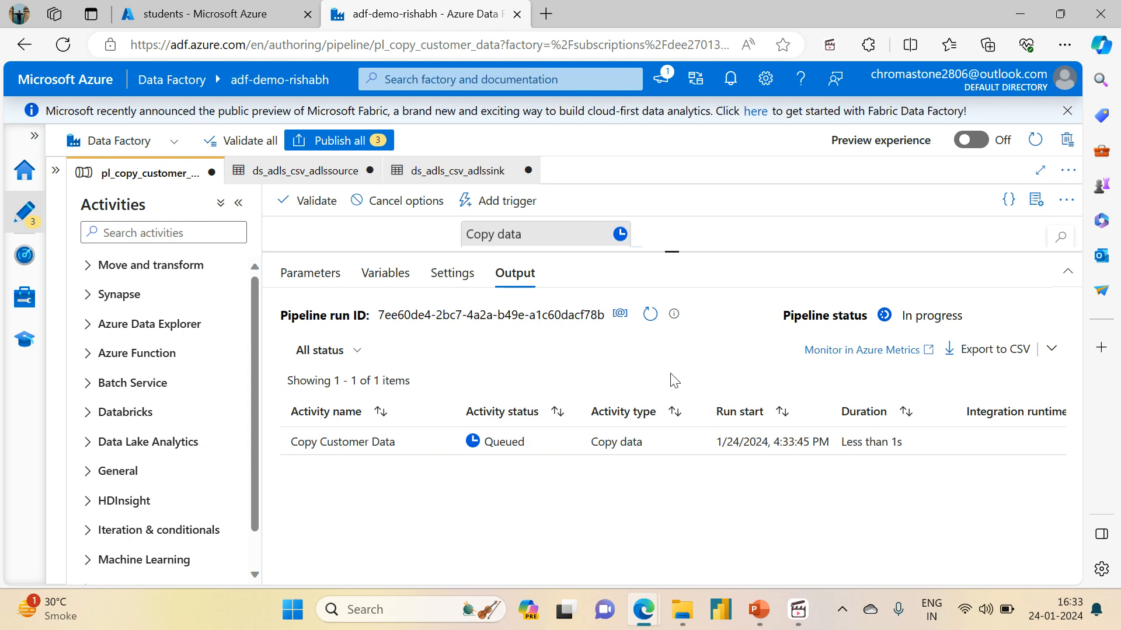
Refresh the activity runs of the debug run until the Copy Customer Data activity finishes
click(650, 318)
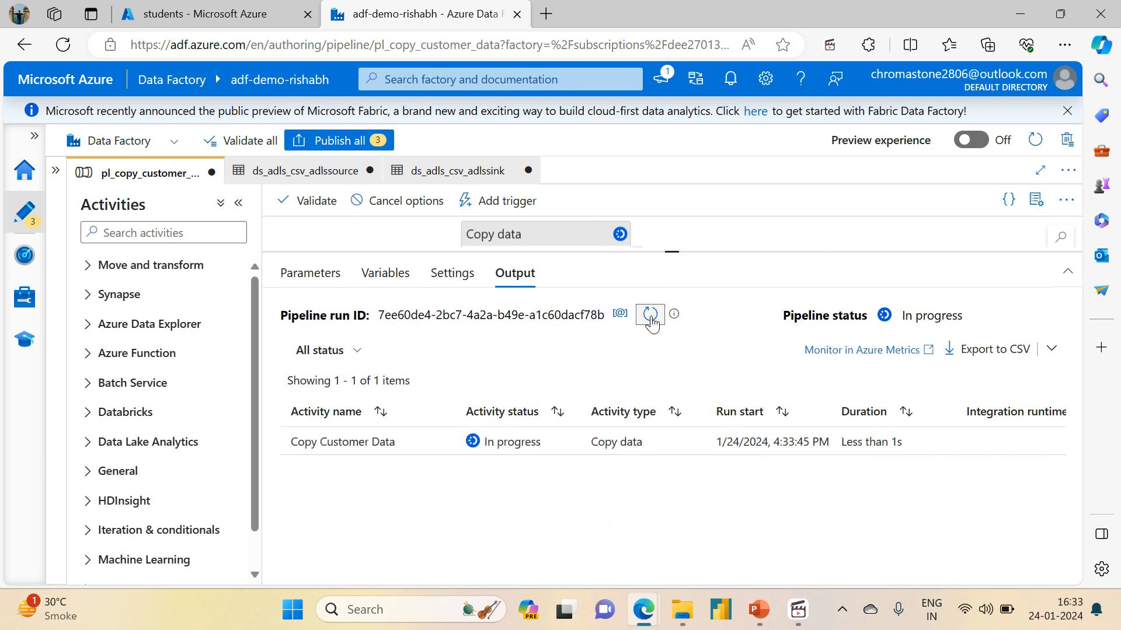
click(650, 318)
click(650, 318)
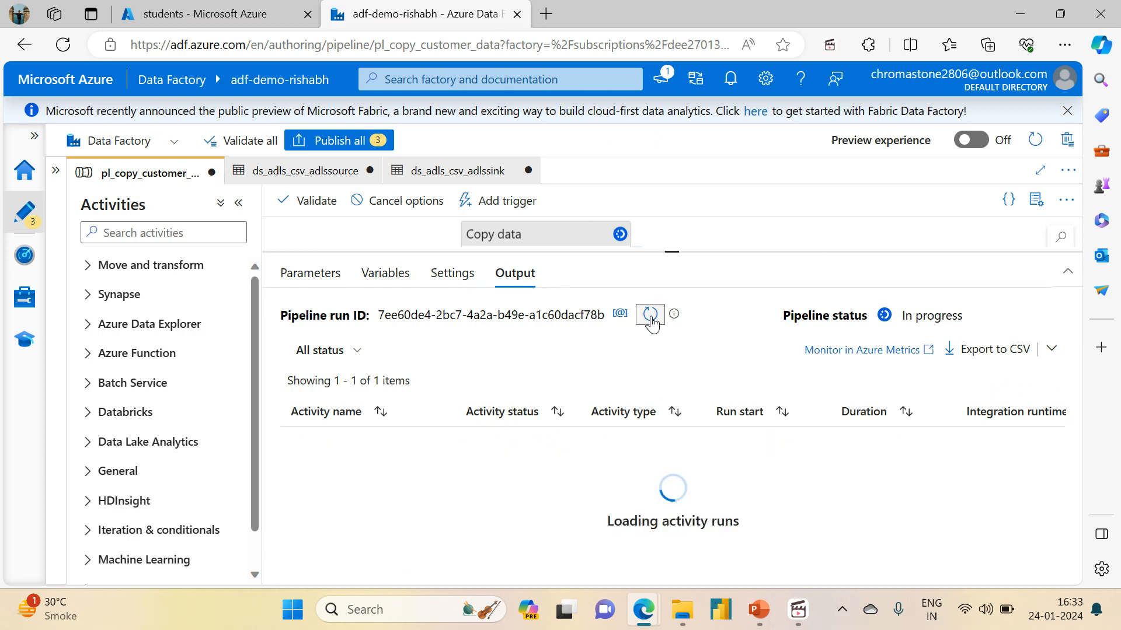
click(650, 318)
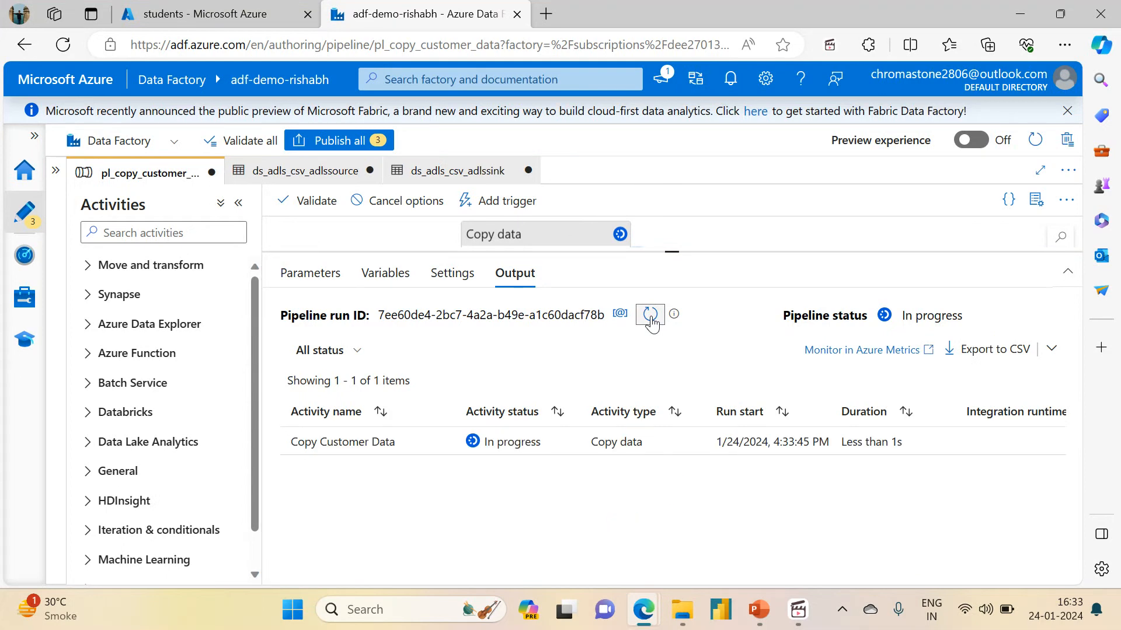
click(650, 318)
click(651, 318)
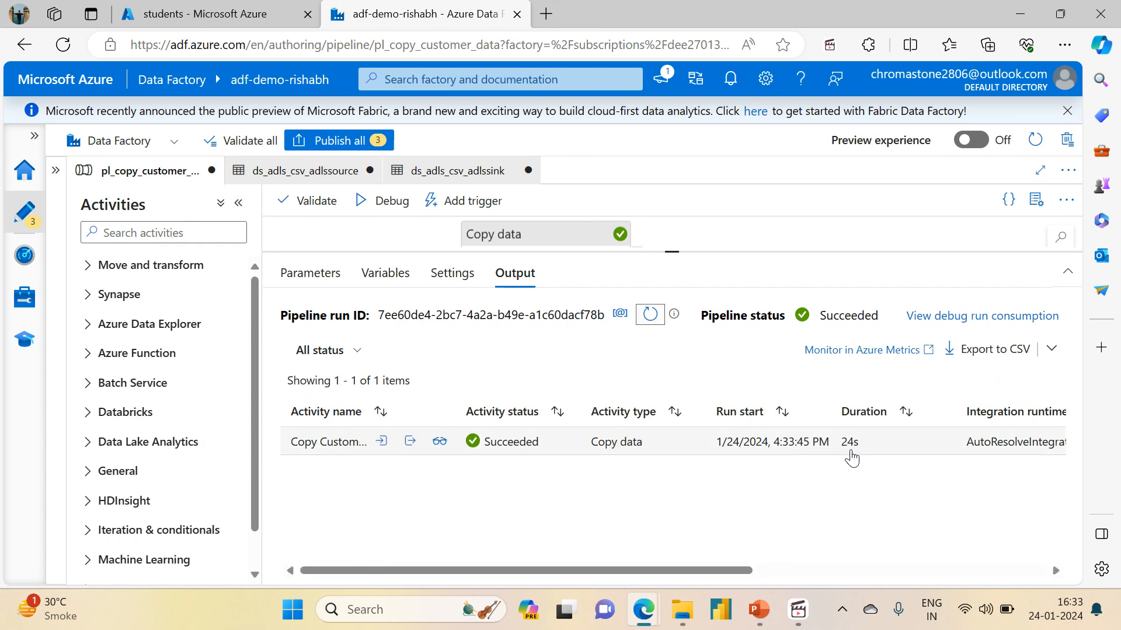
Examine the copy details of the Copy Customer Data run, especially the used parallel copies, and close them
click(439, 441)
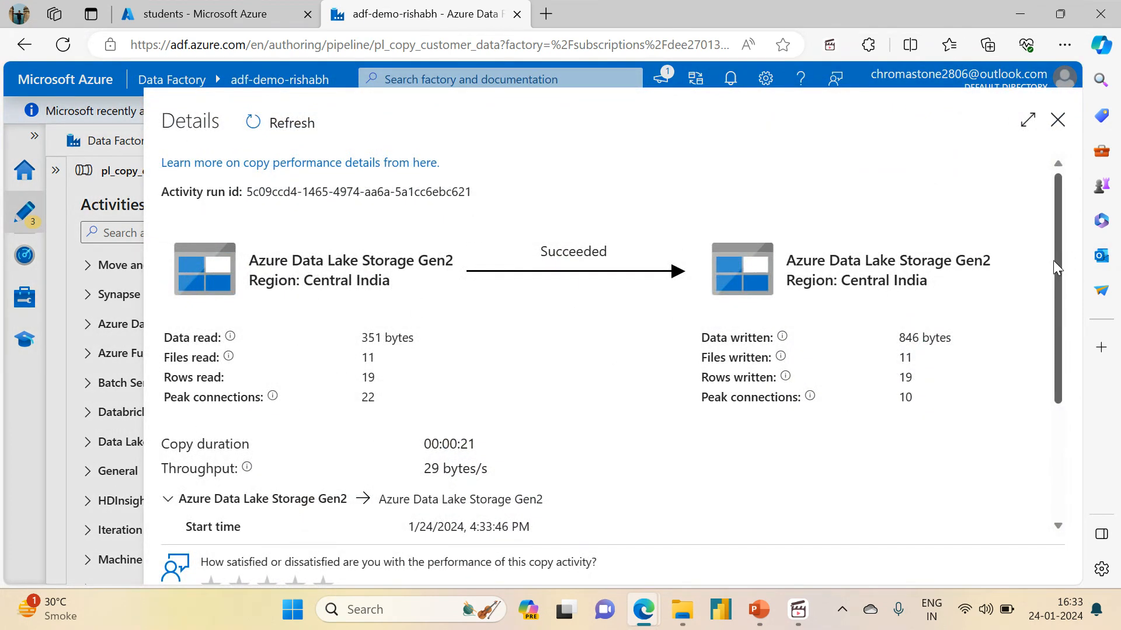
drag(1056, 260, 1074, 405)
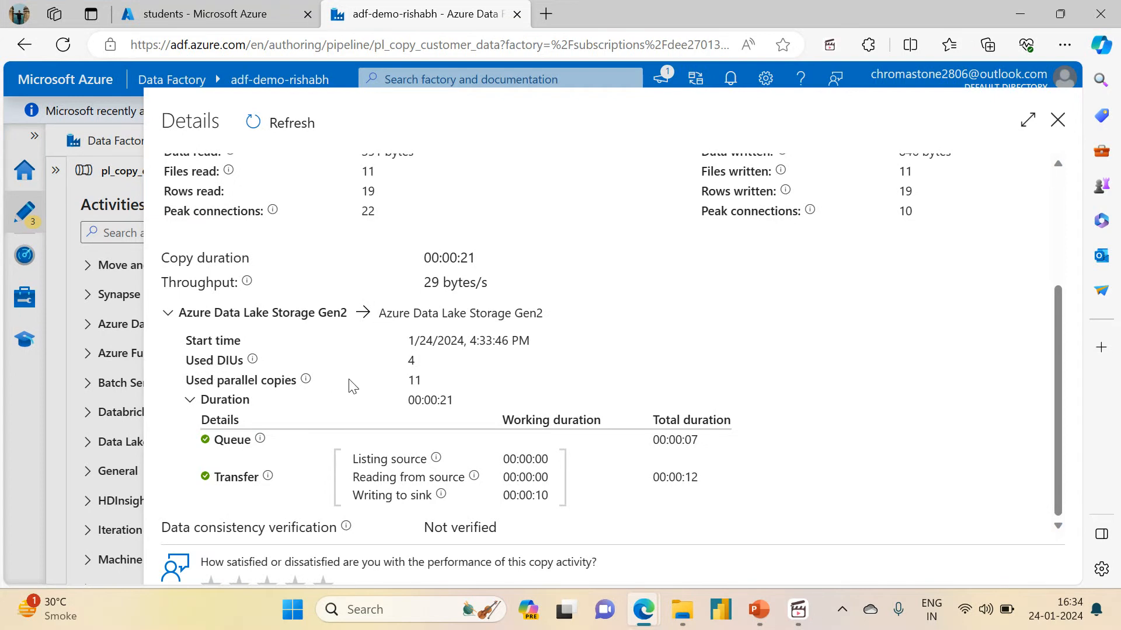
double_click(414, 381)
click(408, 380)
double_click(409, 380)
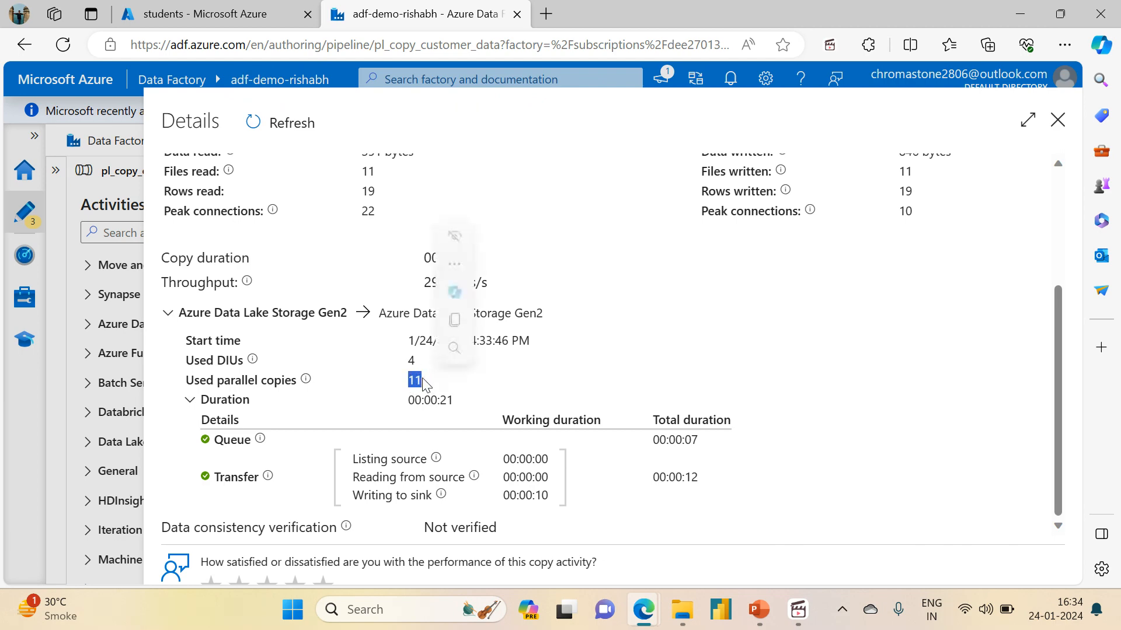
click(1057, 121)
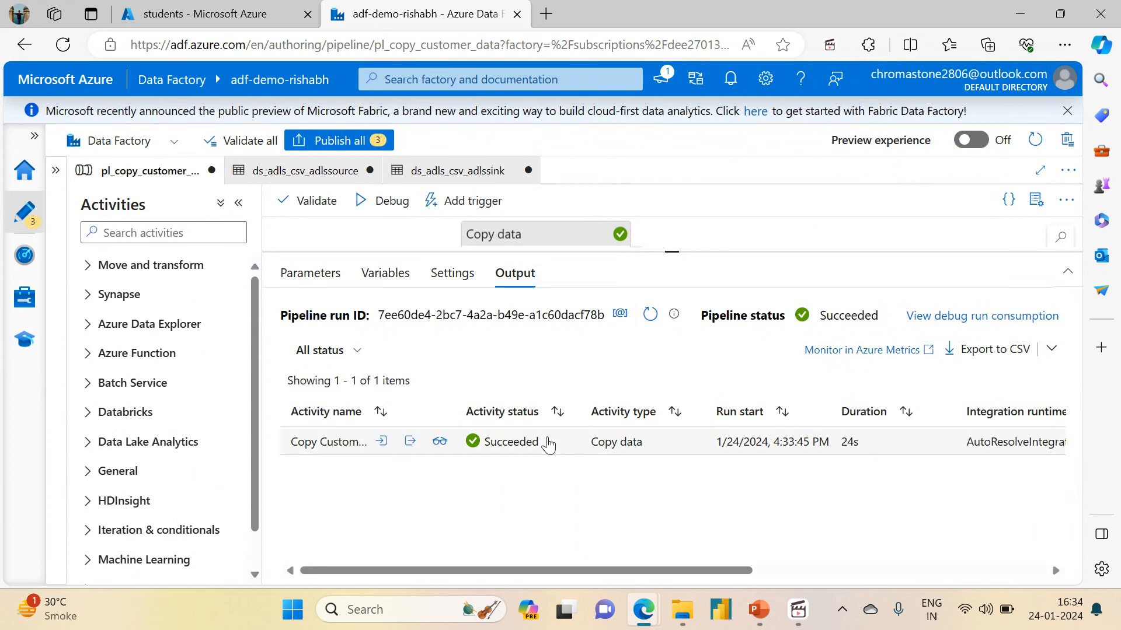
click(440, 444)
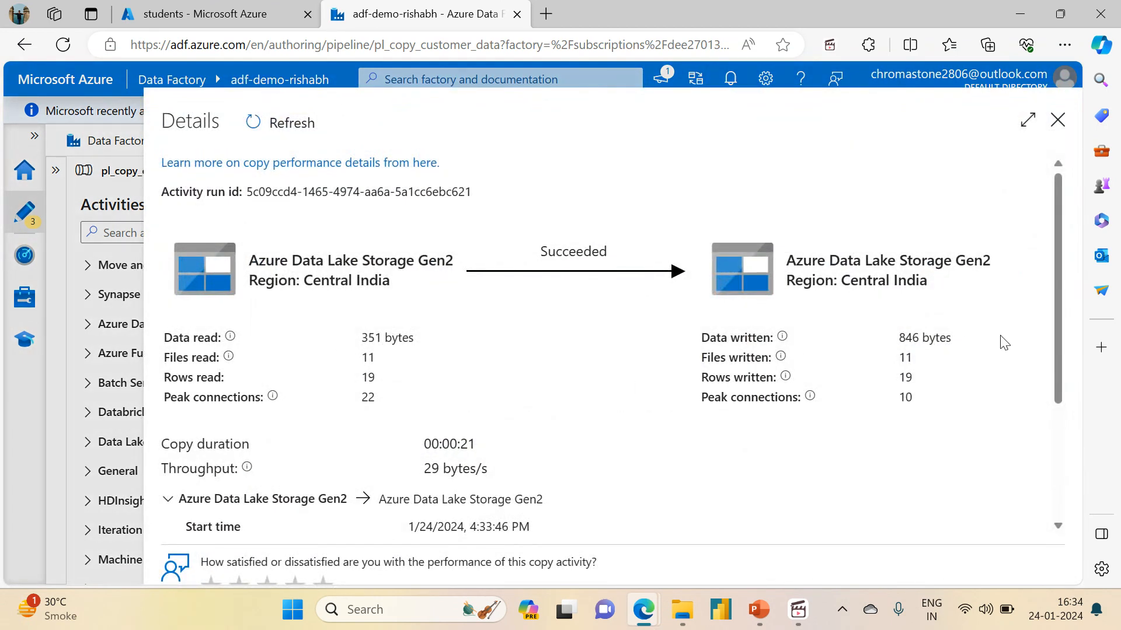
drag(1063, 380, 1067, 500)
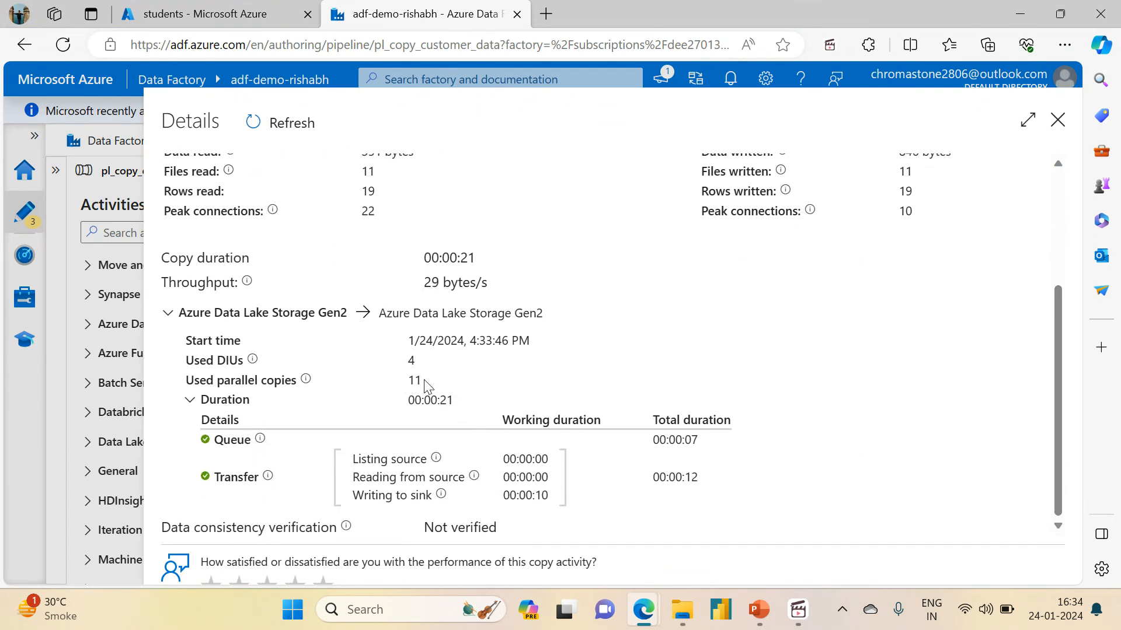
drag(410, 382, 430, 383)
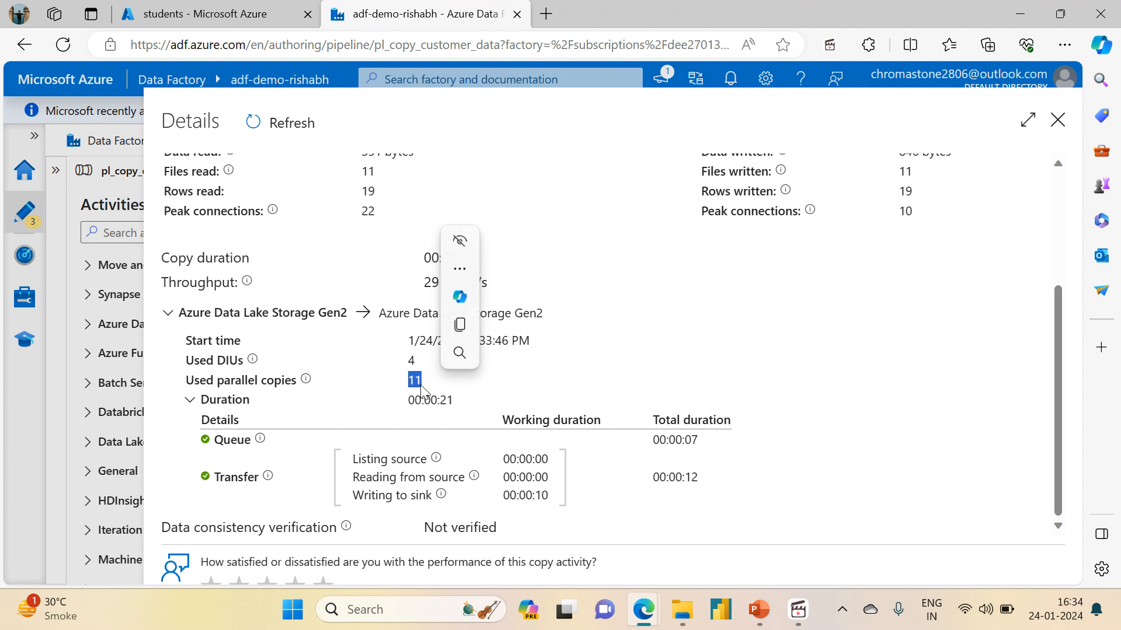
click(1058, 120)
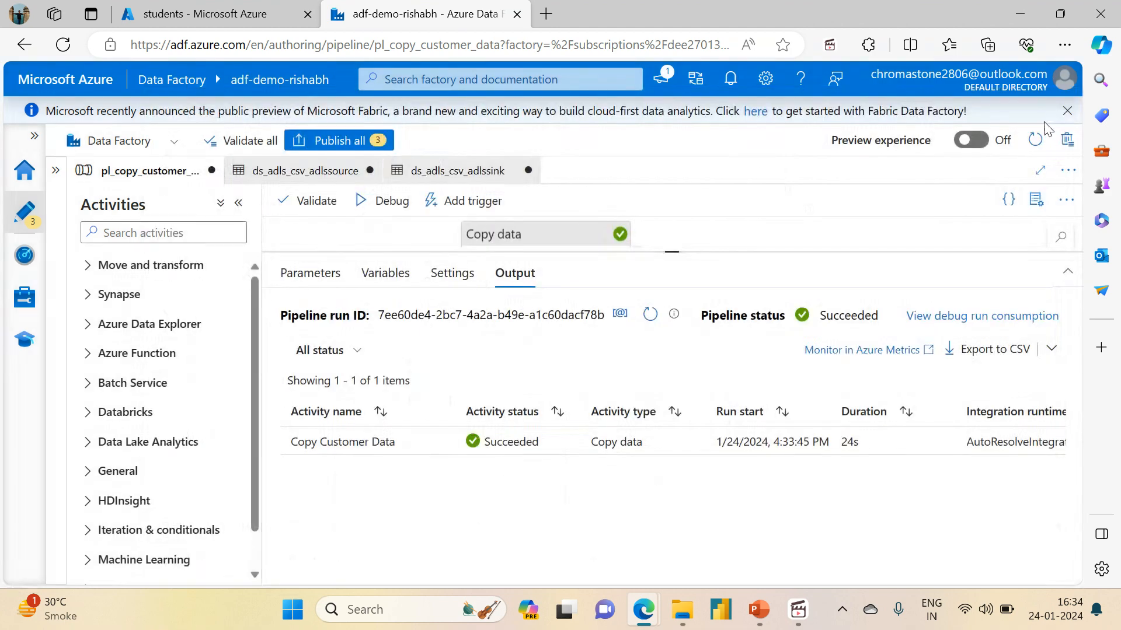
Set the max concurrent connections in the Copy Customer Data activity's sink settings to 20
click(553, 231)
click(761, 239)
mouse_move(845, 457)
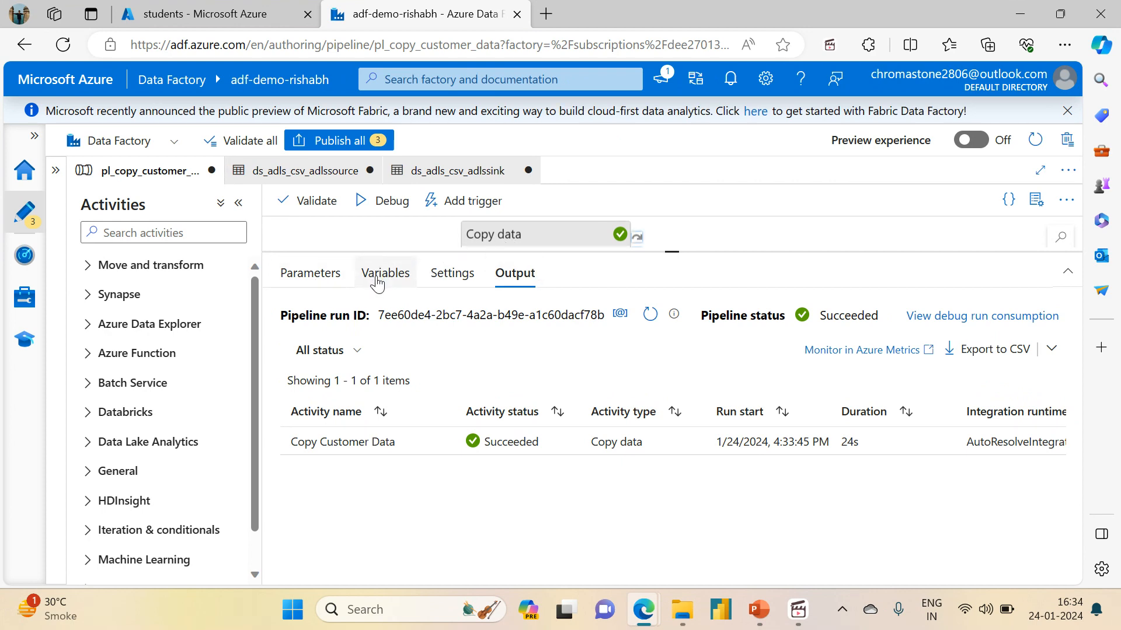
click(496, 241)
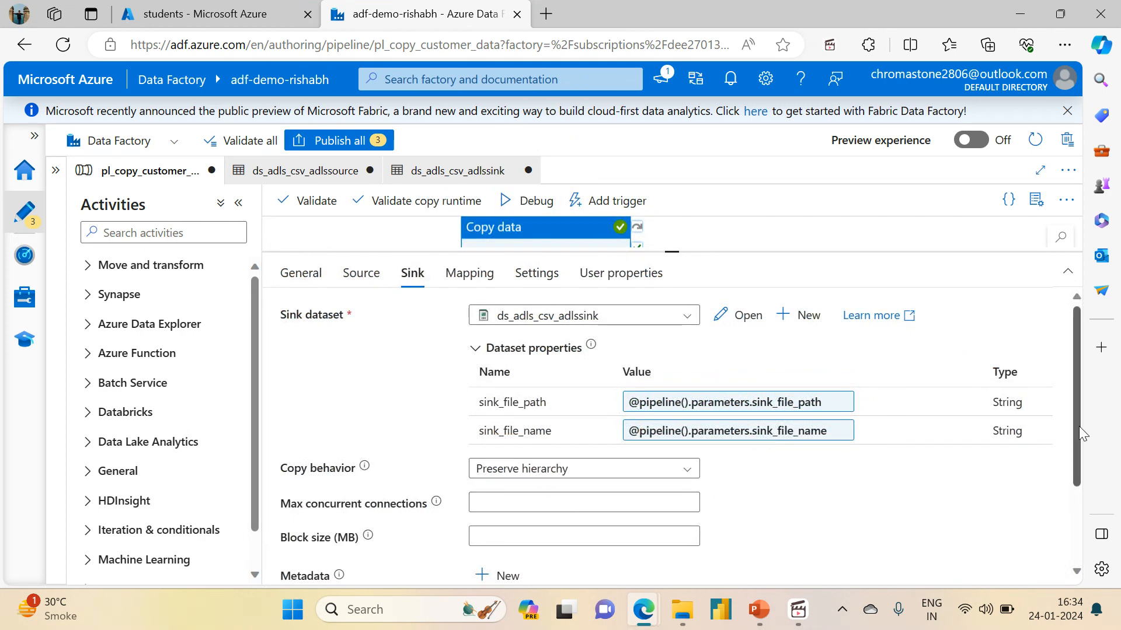
drag(1081, 435, 1083, 544)
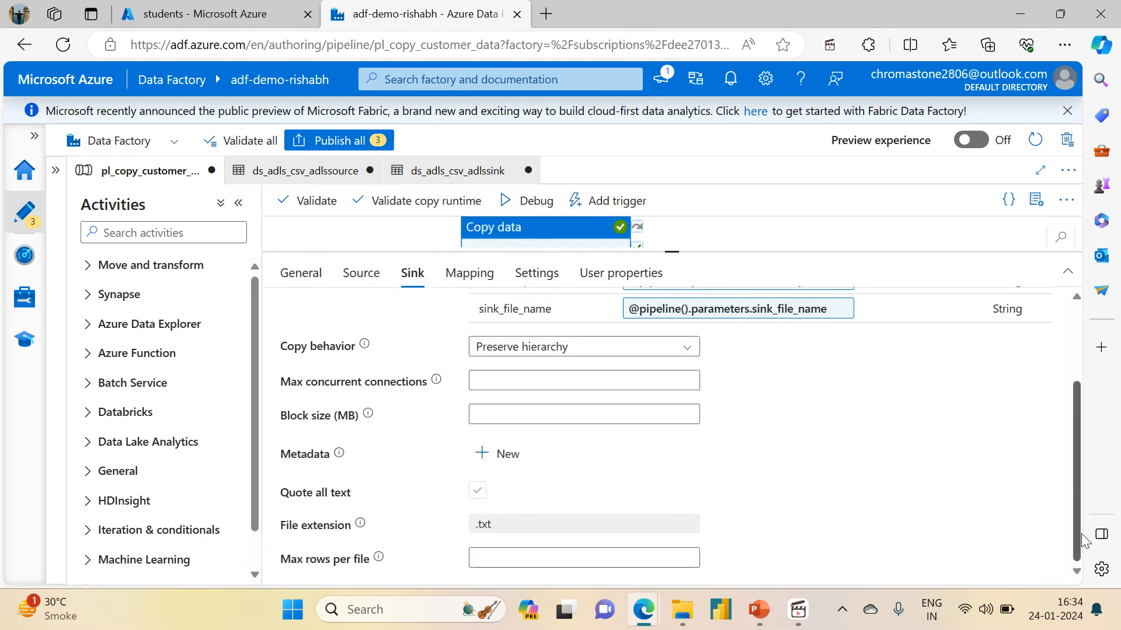
click(533, 383)
text(20)
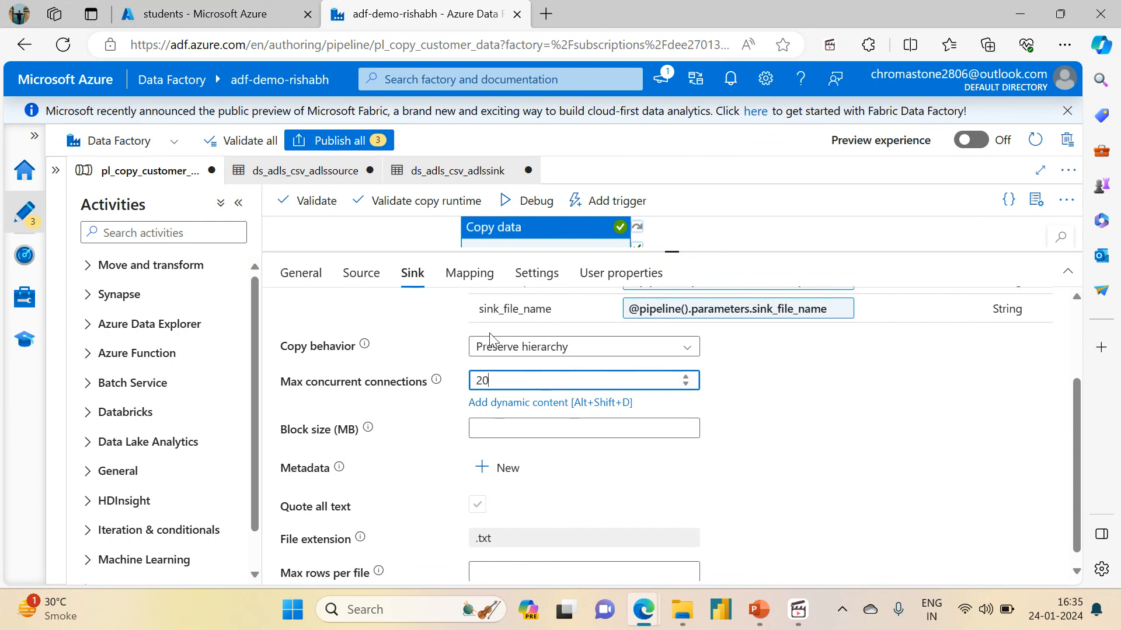
Start another debug run with source_file_path source, source_file_name *.csv and sink_file_path sink2
click(520, 207)
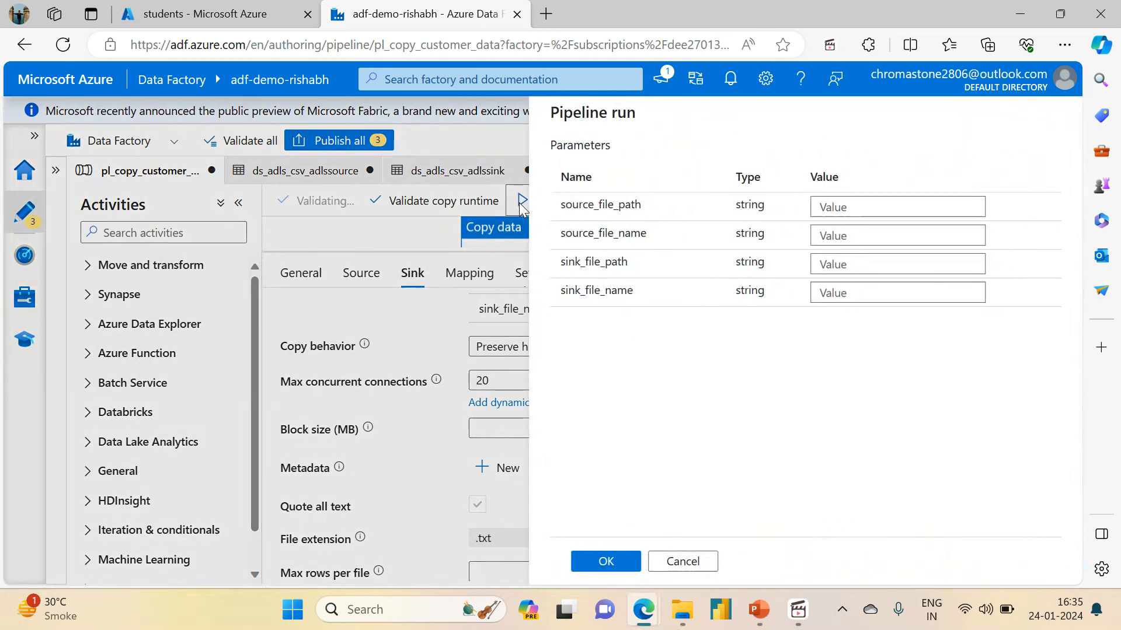
click(891, 212)
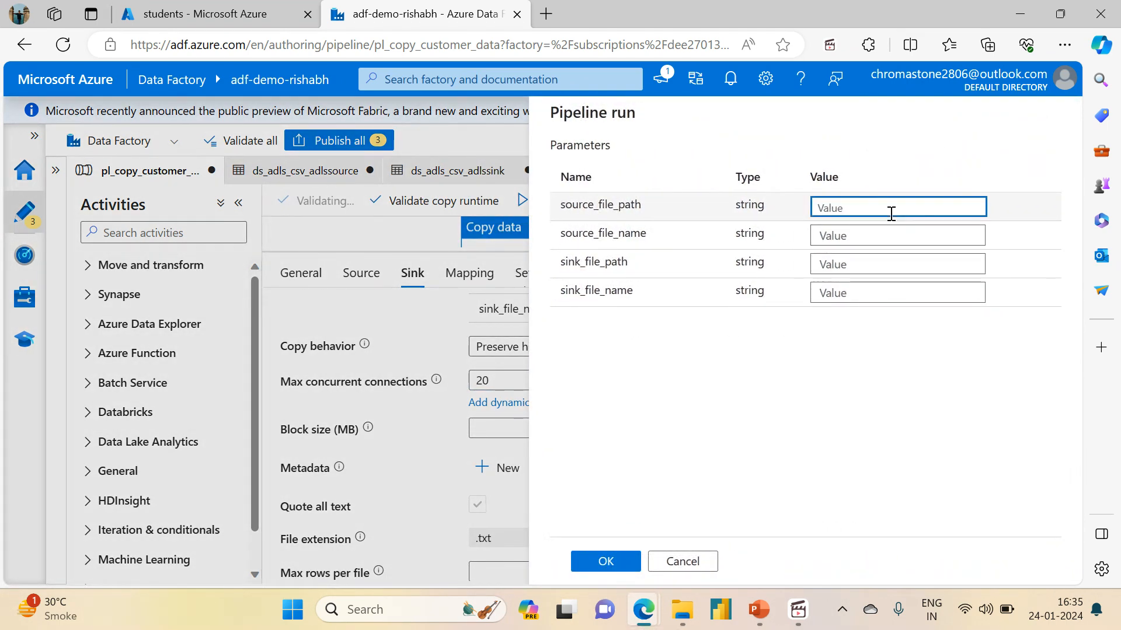
text(source)
key(Tab)
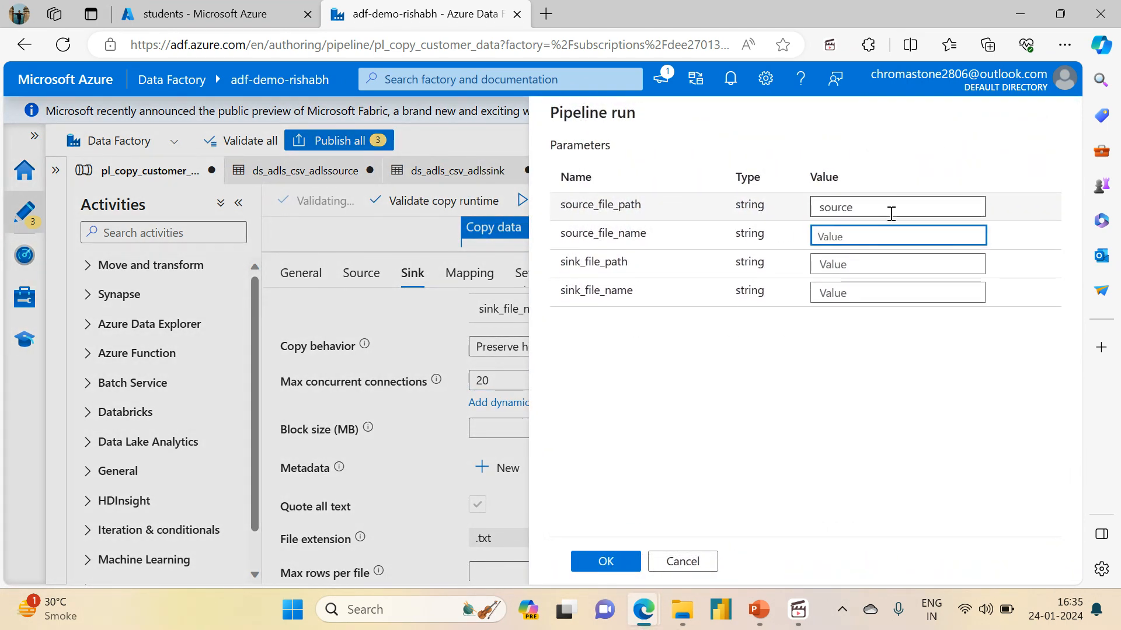
text(*.csv)
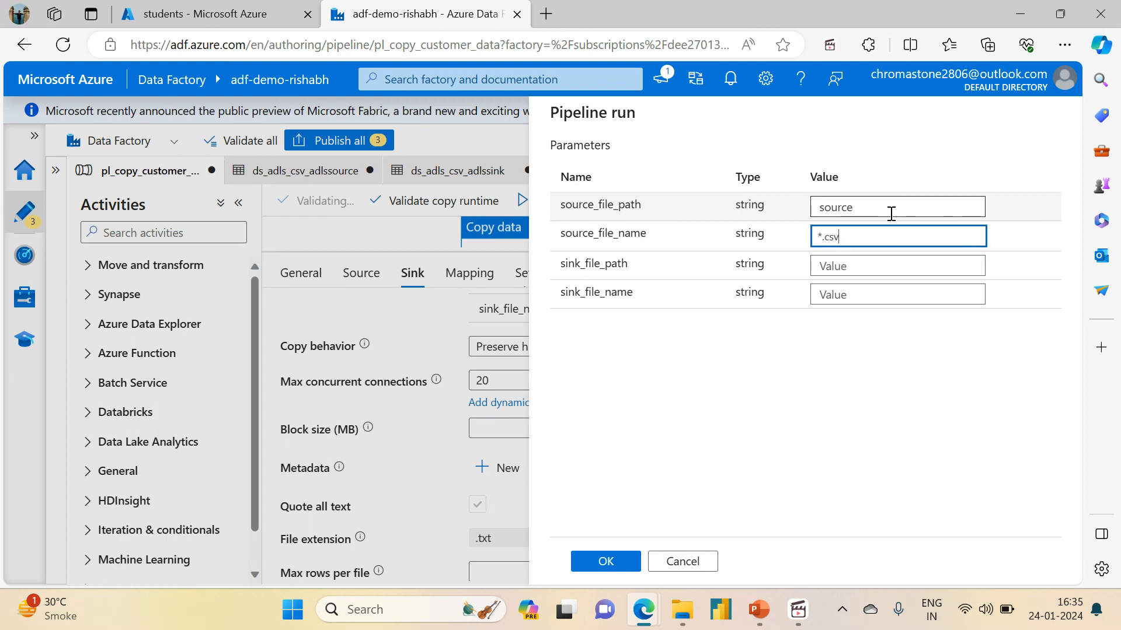
key(Tab)
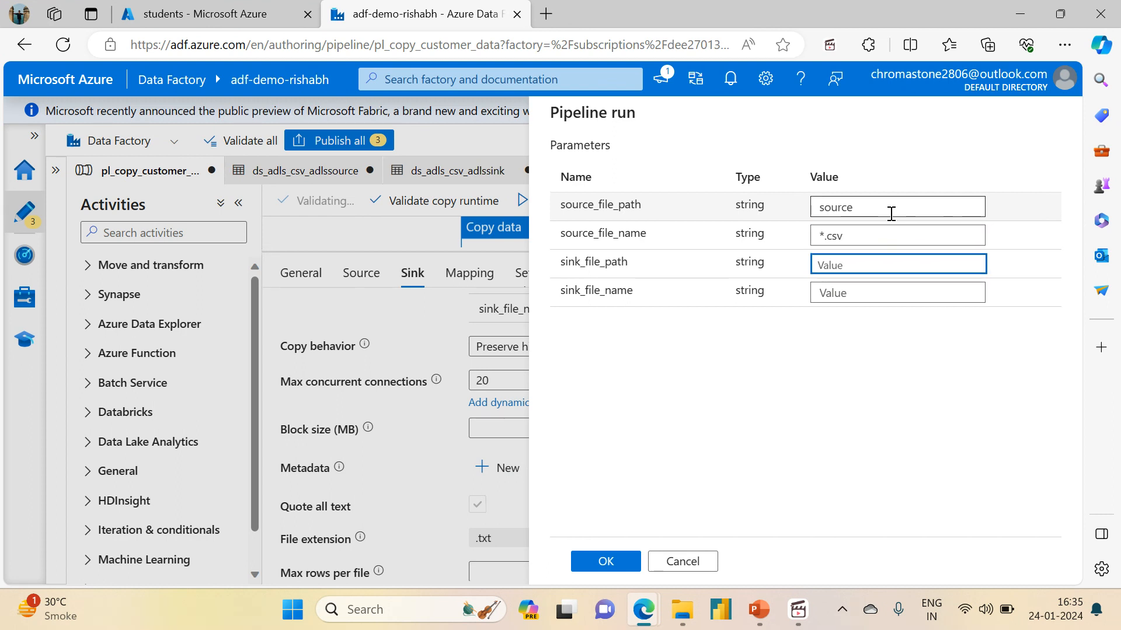
text(sink2)
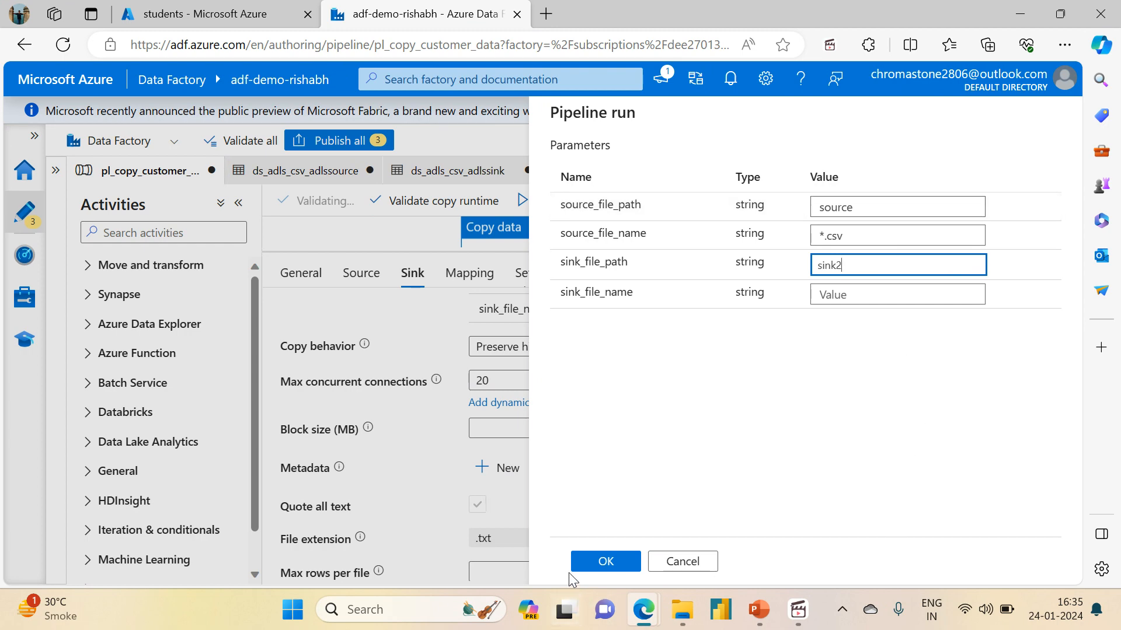
click(616, 561)
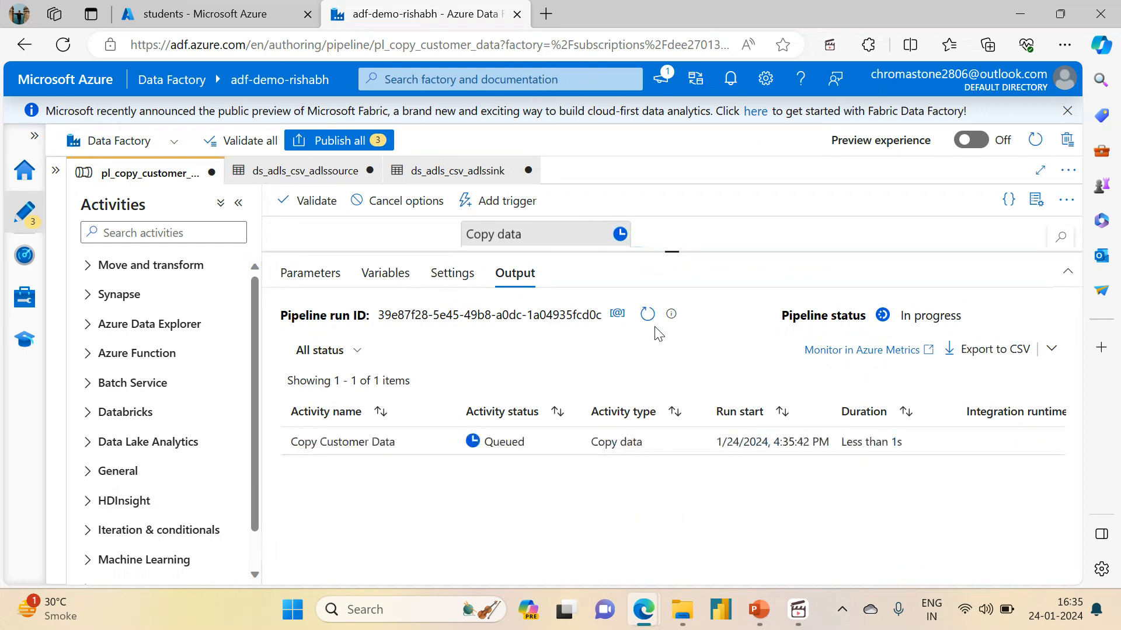
Refresh the status of the debug run that writes to sink2 until its copy activity finishes
click(649, 320)
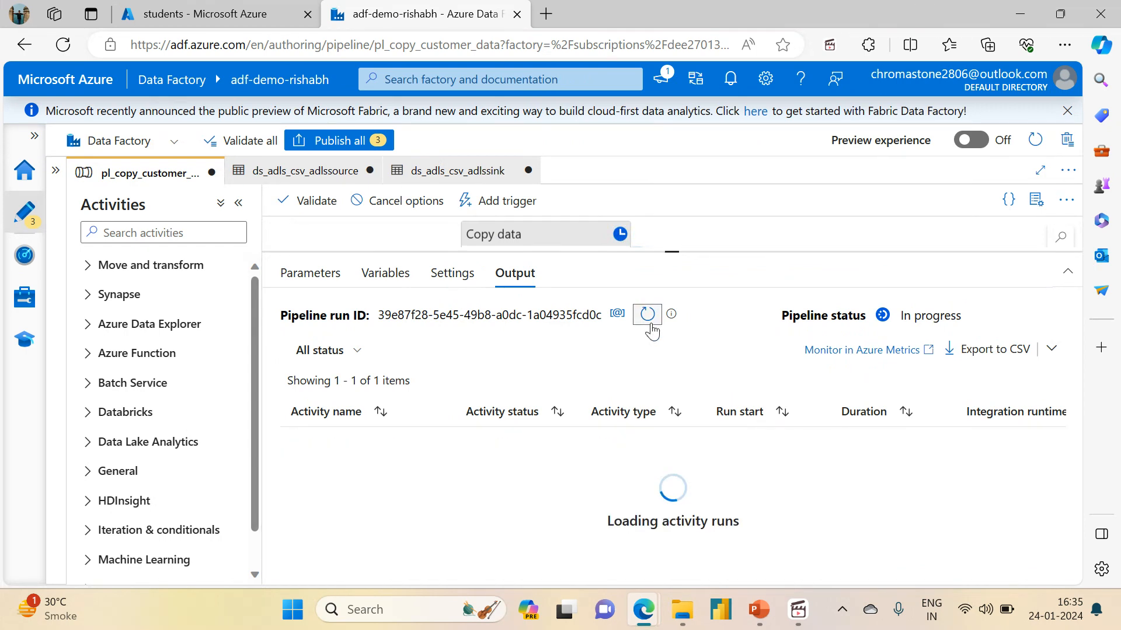
click(650, 325)
click(650, 324)
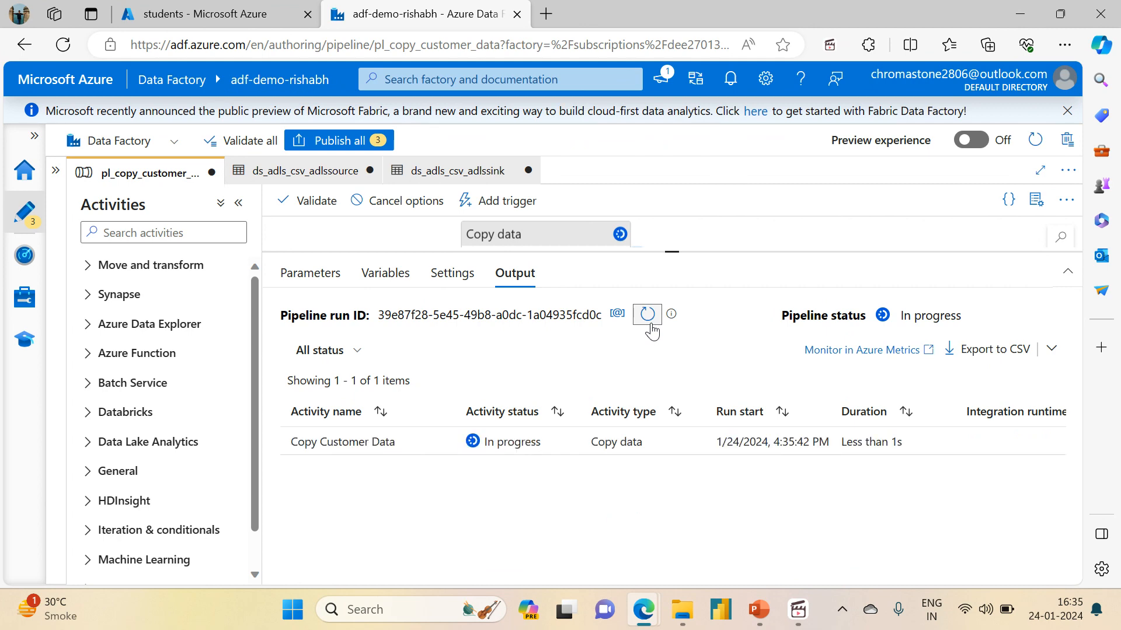
click(650, 325)
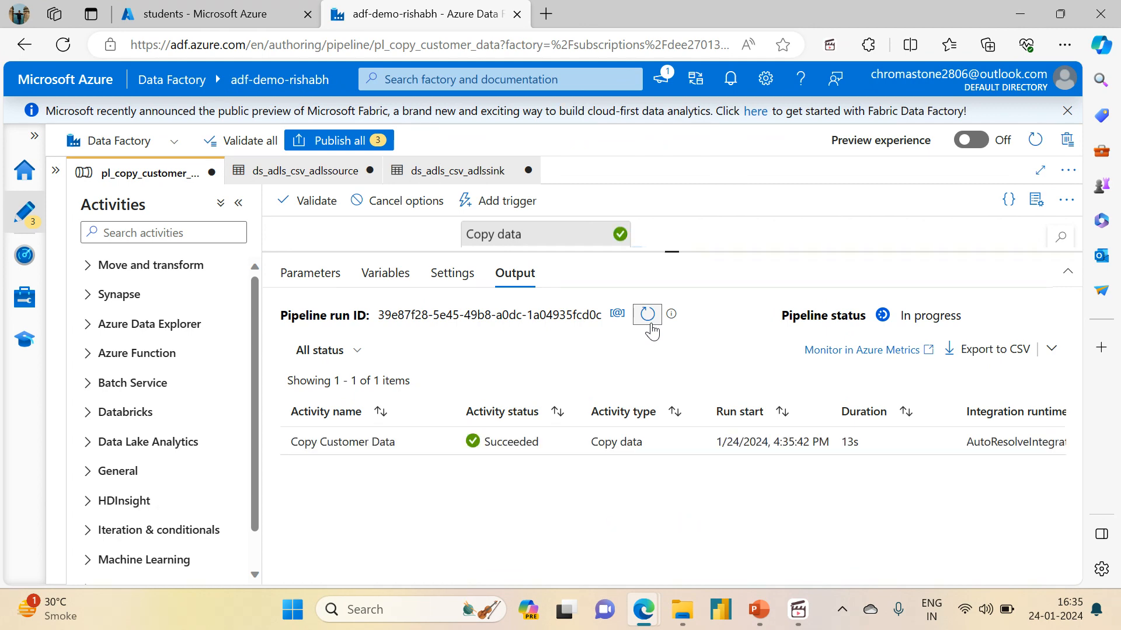
Open the monitored debug pipeline runs, refresh the list until the sink2 run is included, and check that run's duration
click(24, 255)
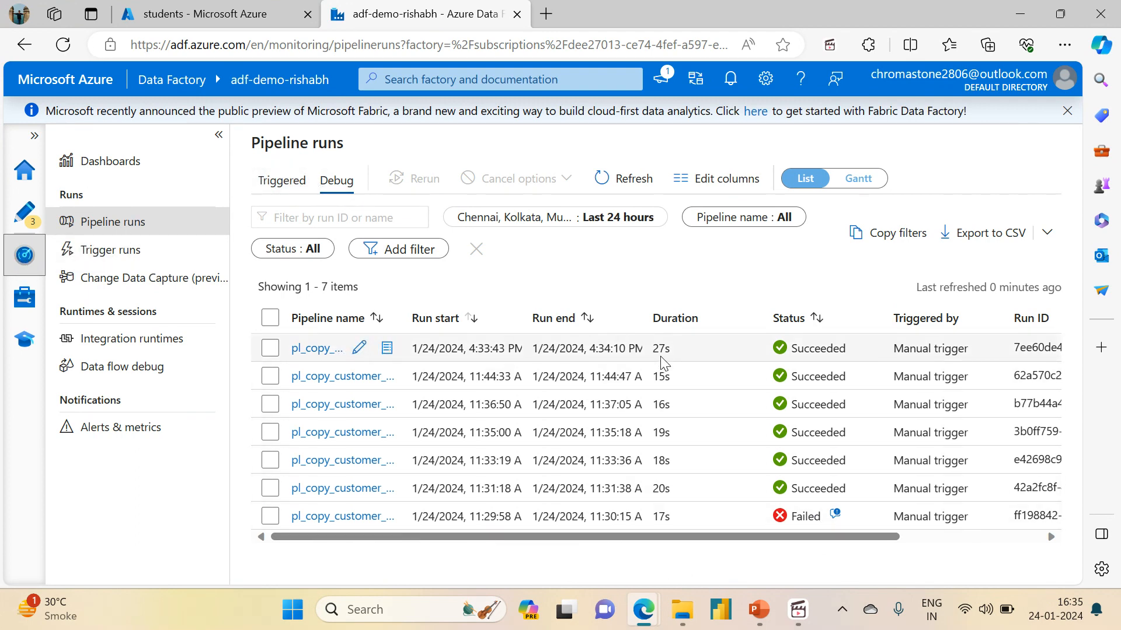
click(619, 182)
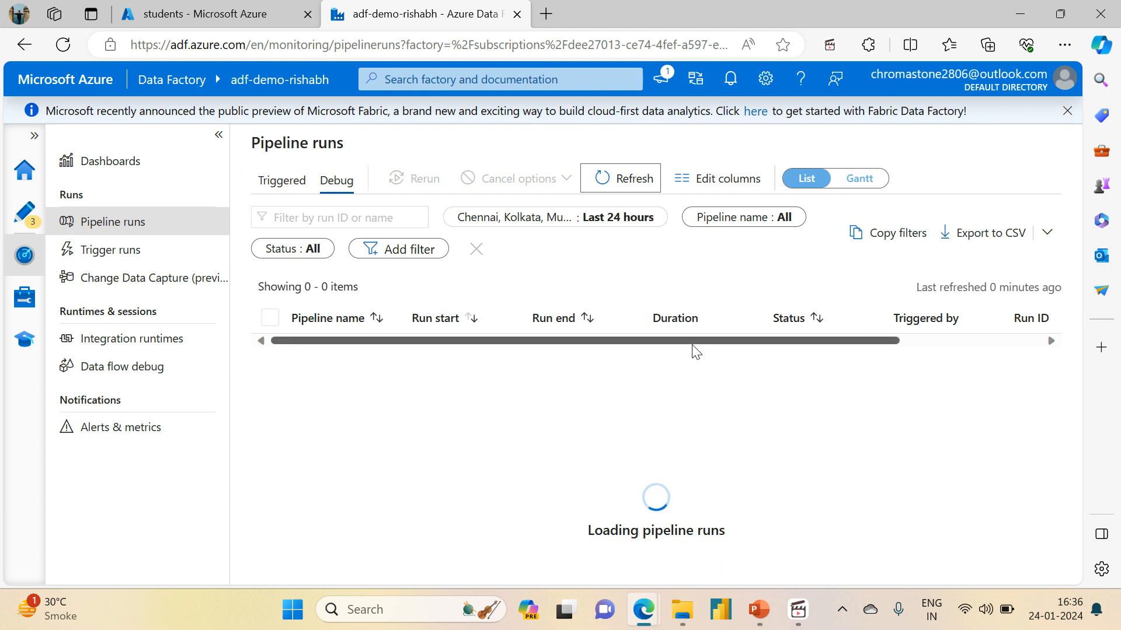
drag(694, 341, 525, 346)
click(282, 188)
click(335, 182)
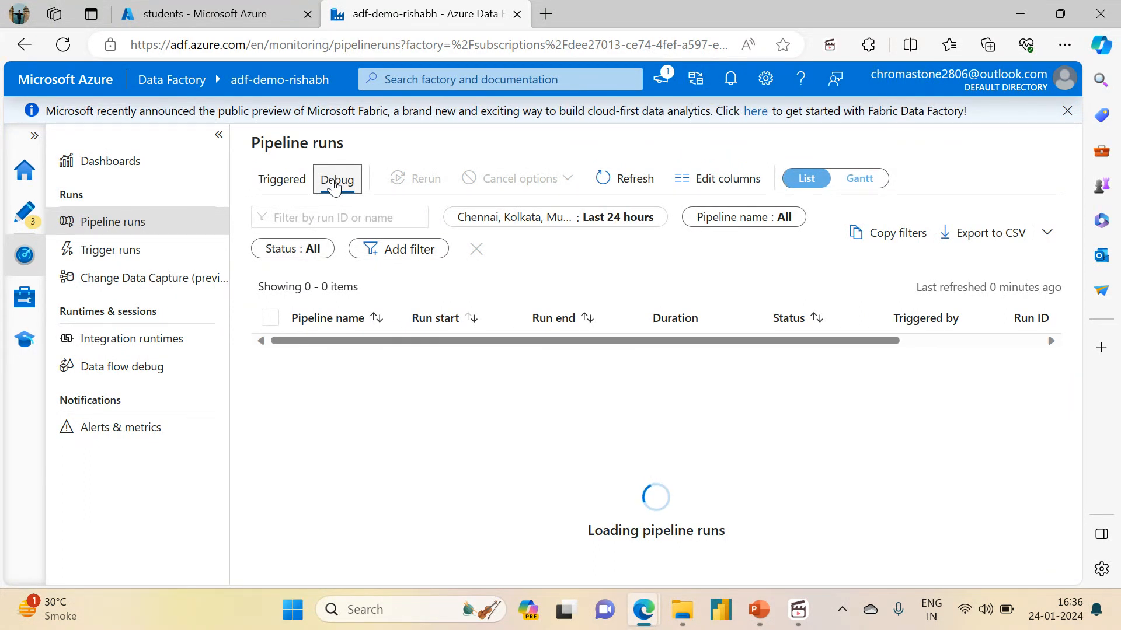
click(620, 184)
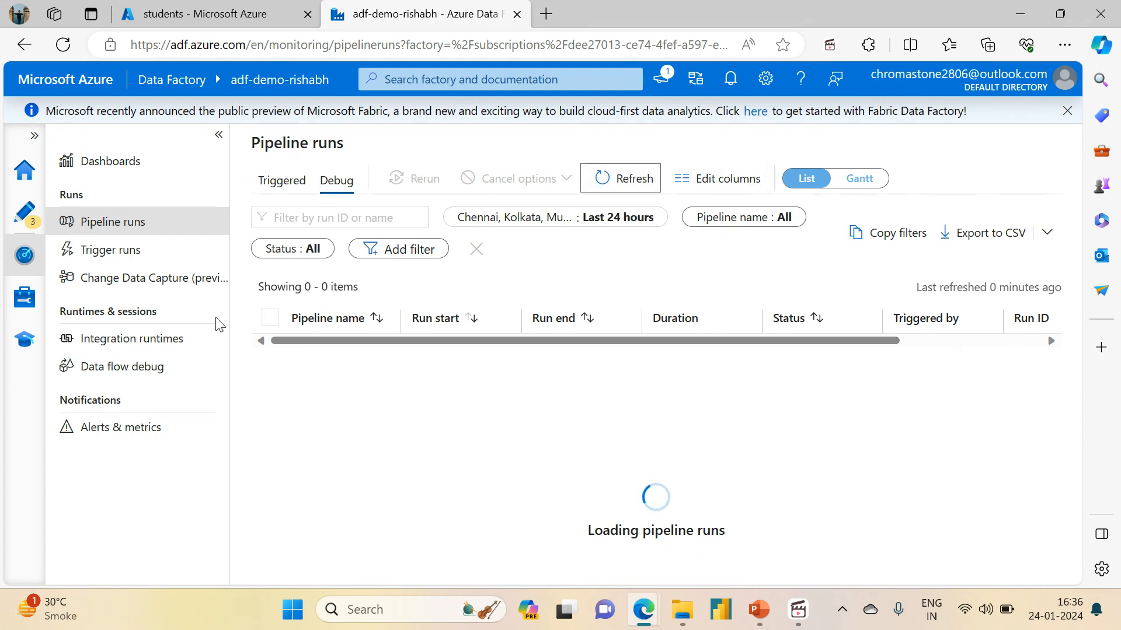
click(32, 226)
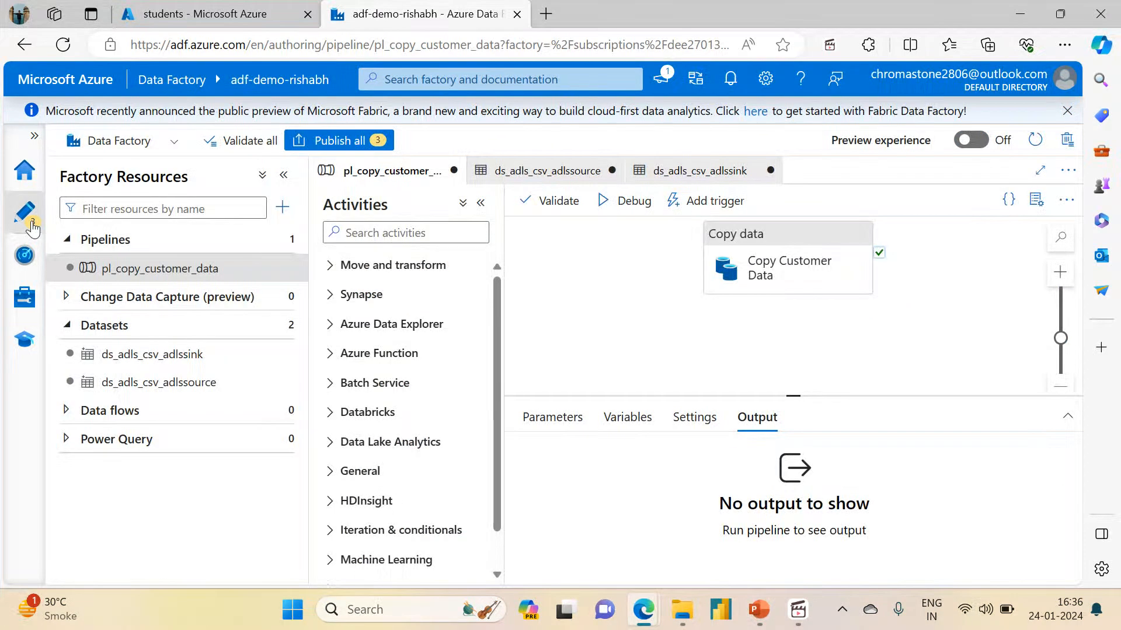
click(24, 255)
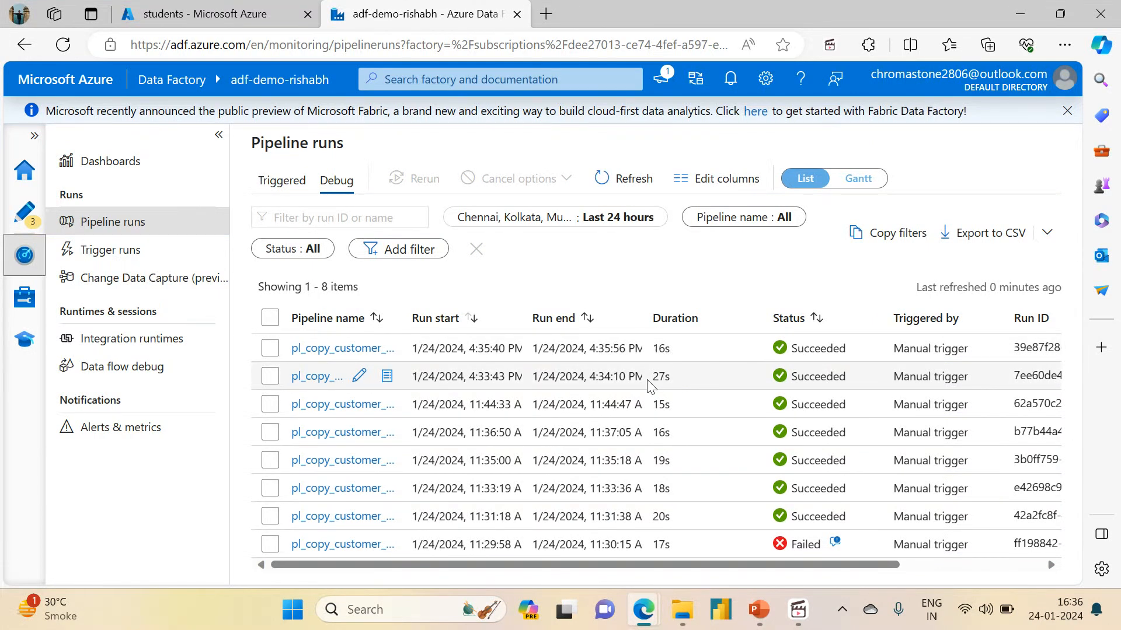
drag(653, 349, 674, 355)
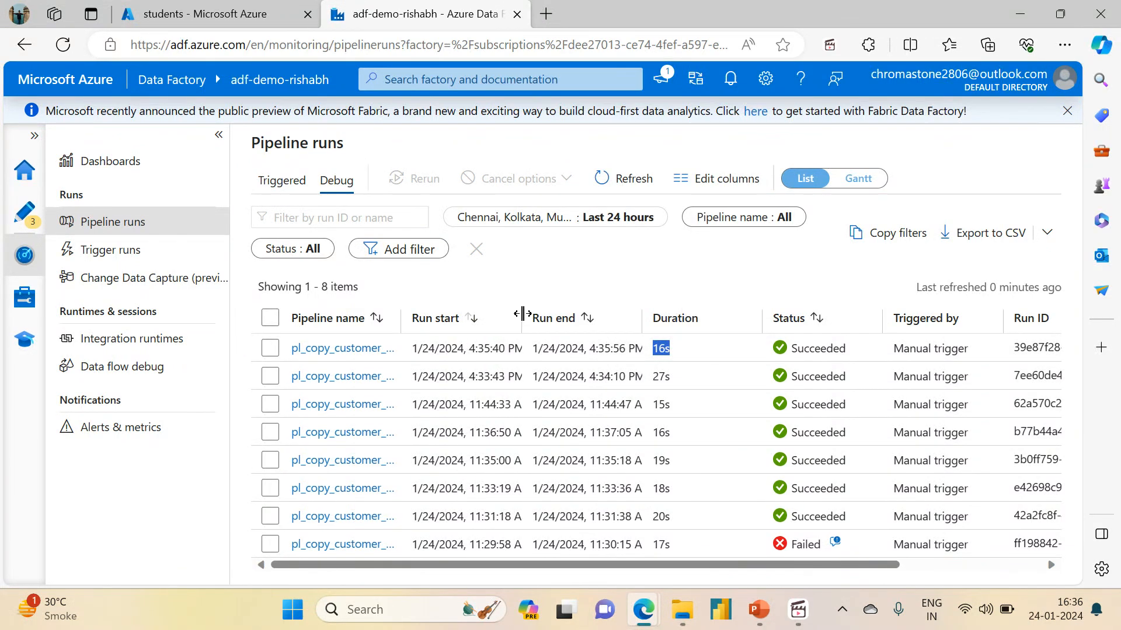
Return to authoring and set the max concurrent connections in the Copy Customer Data activity's source settings to 2
click(24, 219)
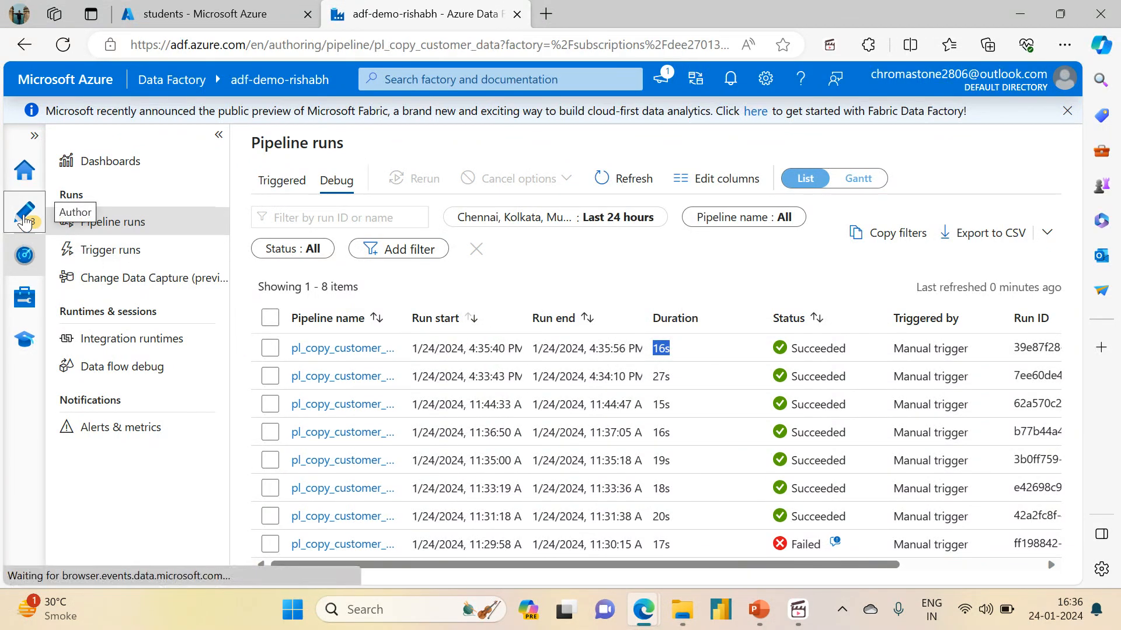
click(756, 250)
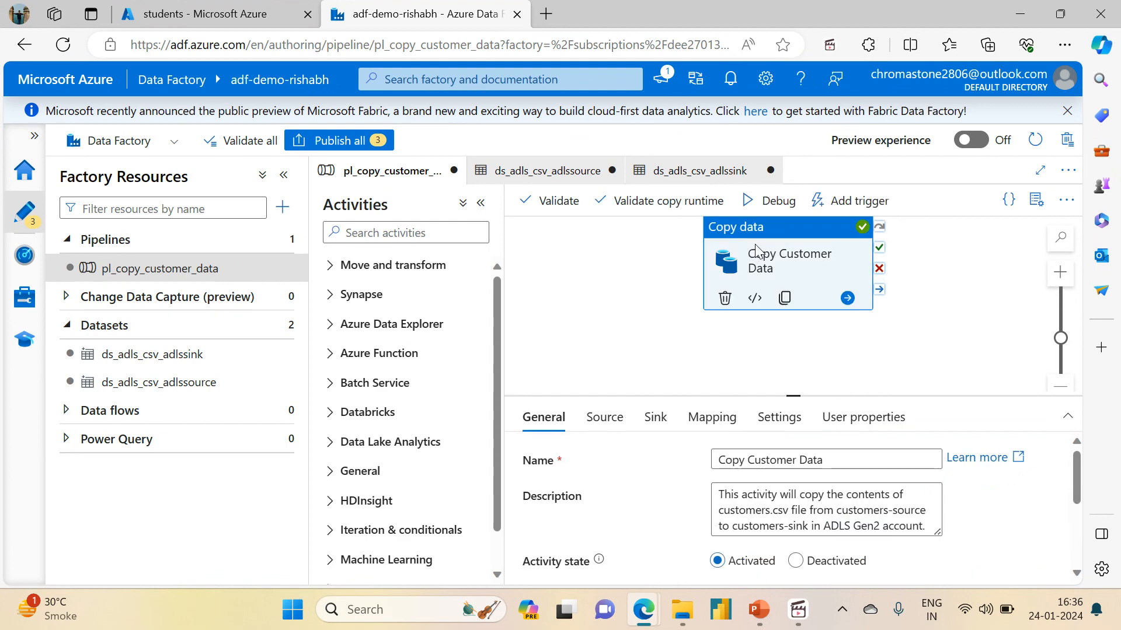
drag(797, 395, 793, 267)
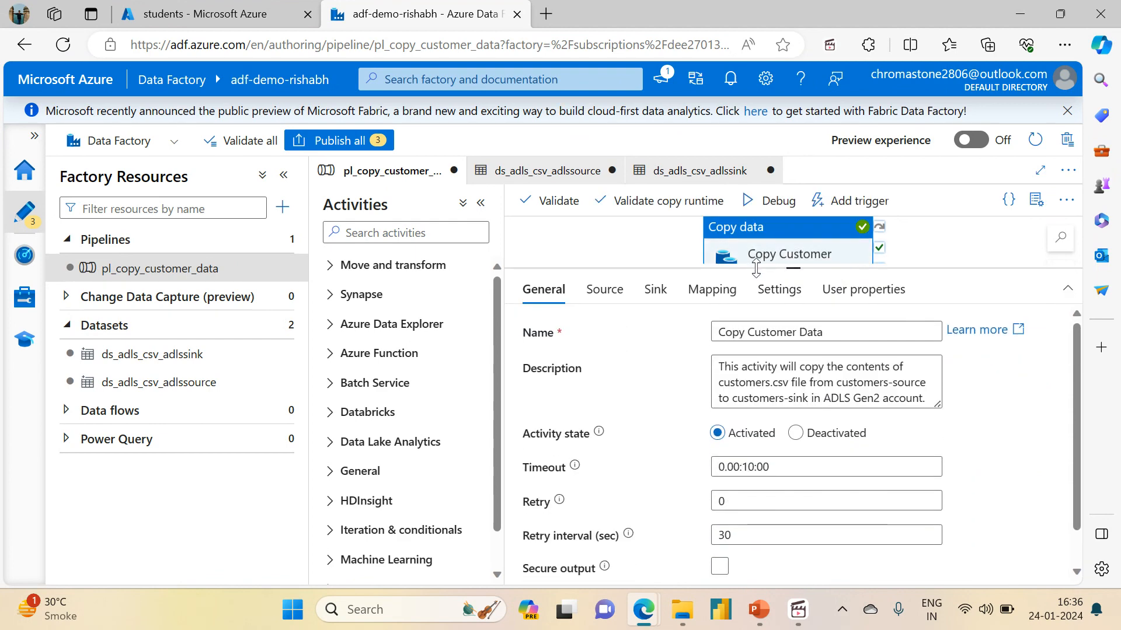
click(615, 299)
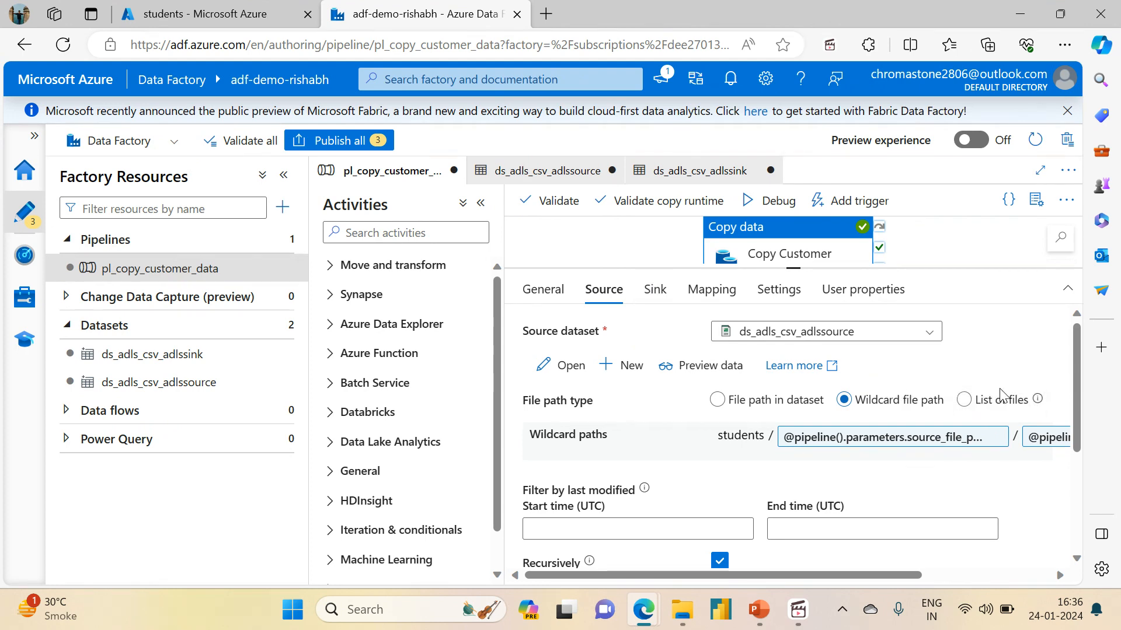
drag(1077, 416, 1100, 549)
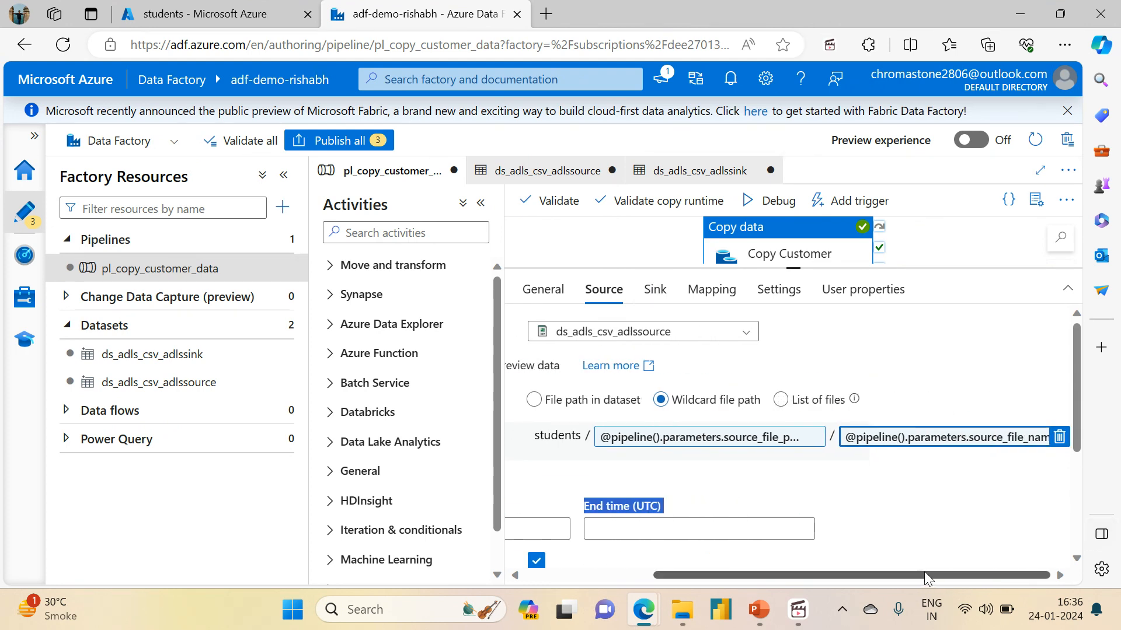
drag(921, 575, 793, 575)
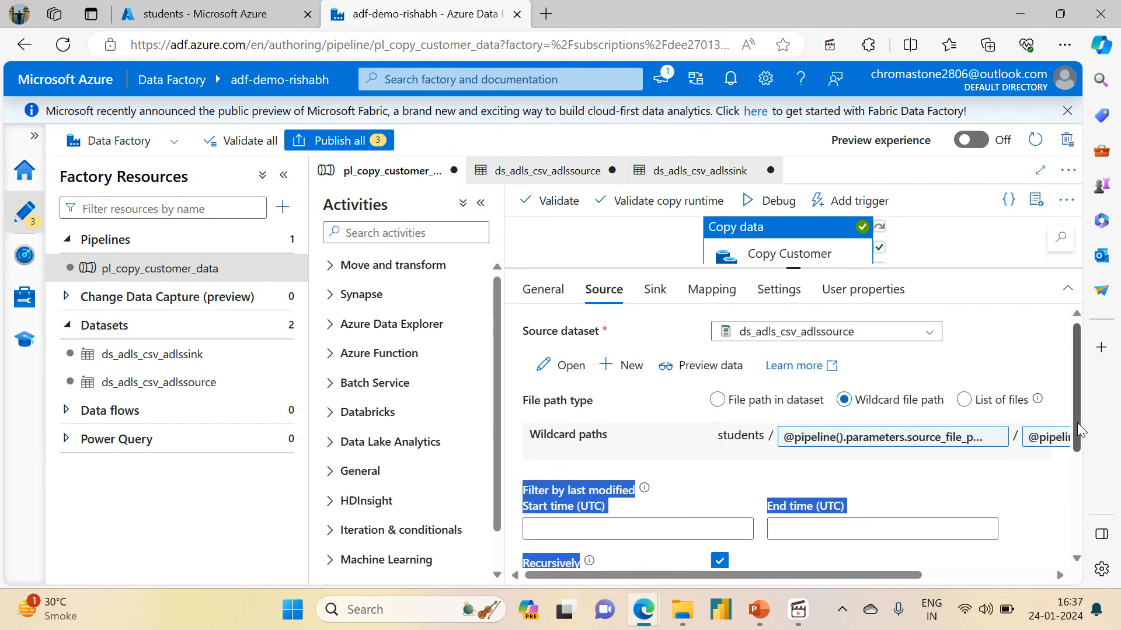
scroll(1015, 467, down, 3)
click(1018, 499)
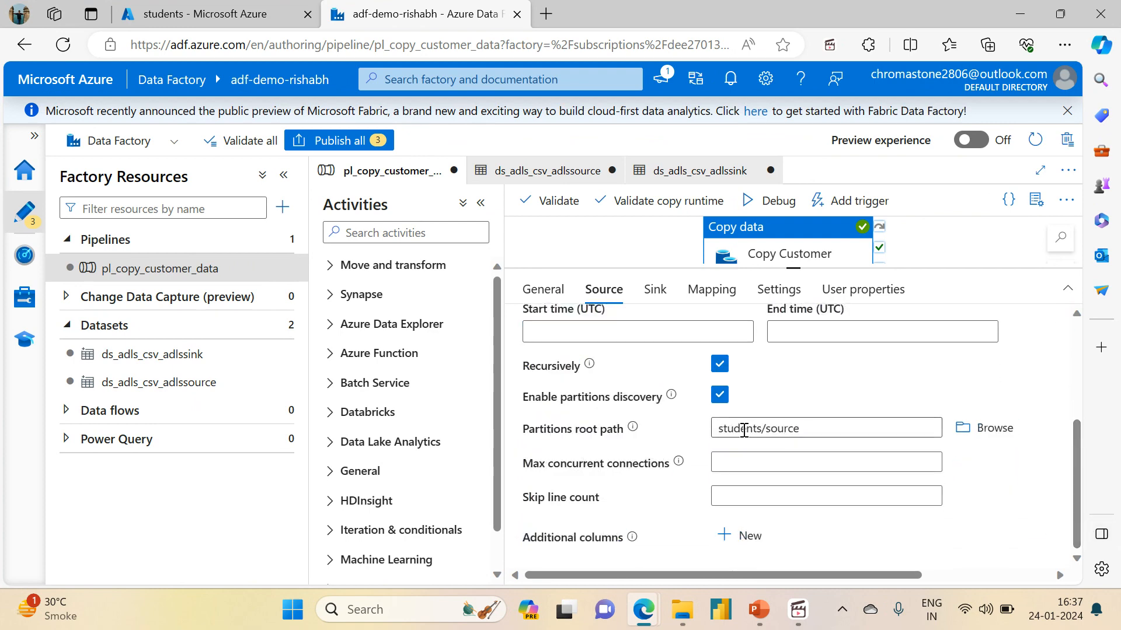
click(734, 472)
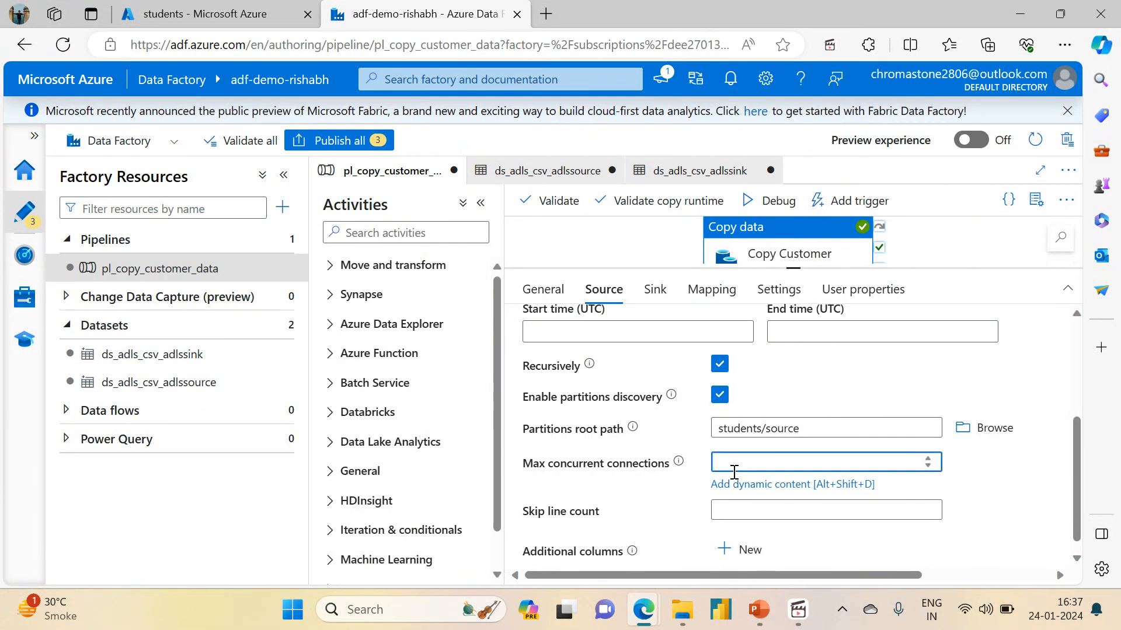
text(2)
click(631, 240)
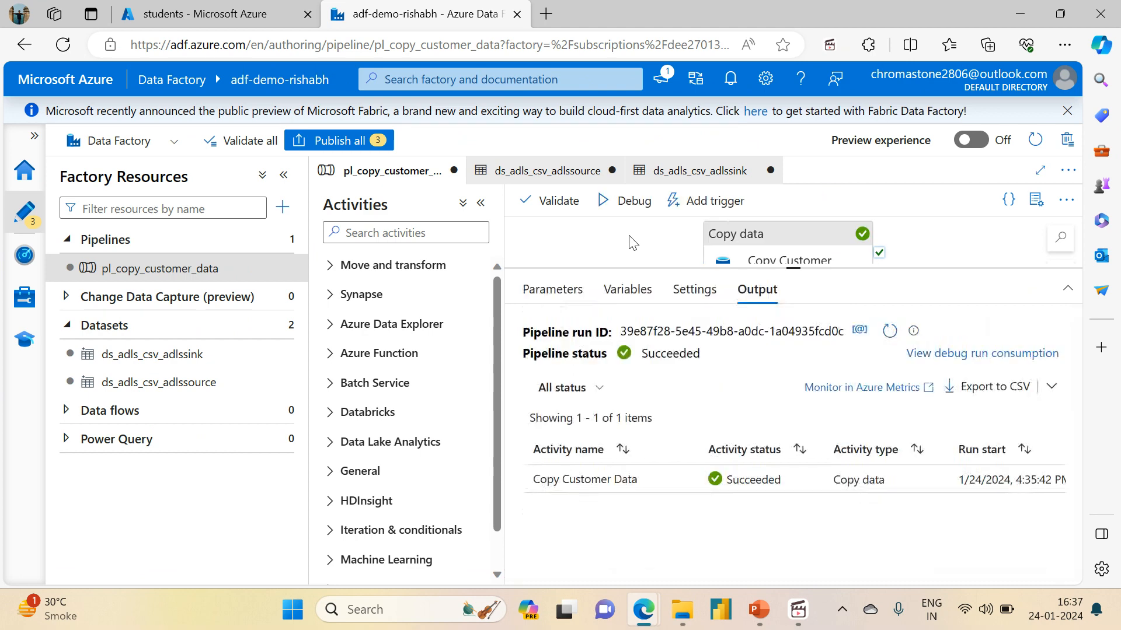
click(759, 233)
drag(1077, 443, 1086, 540)
Start another debug run with source_file_path source, source_file_name *.csv and sink_file_path sink3
click(754, 201)
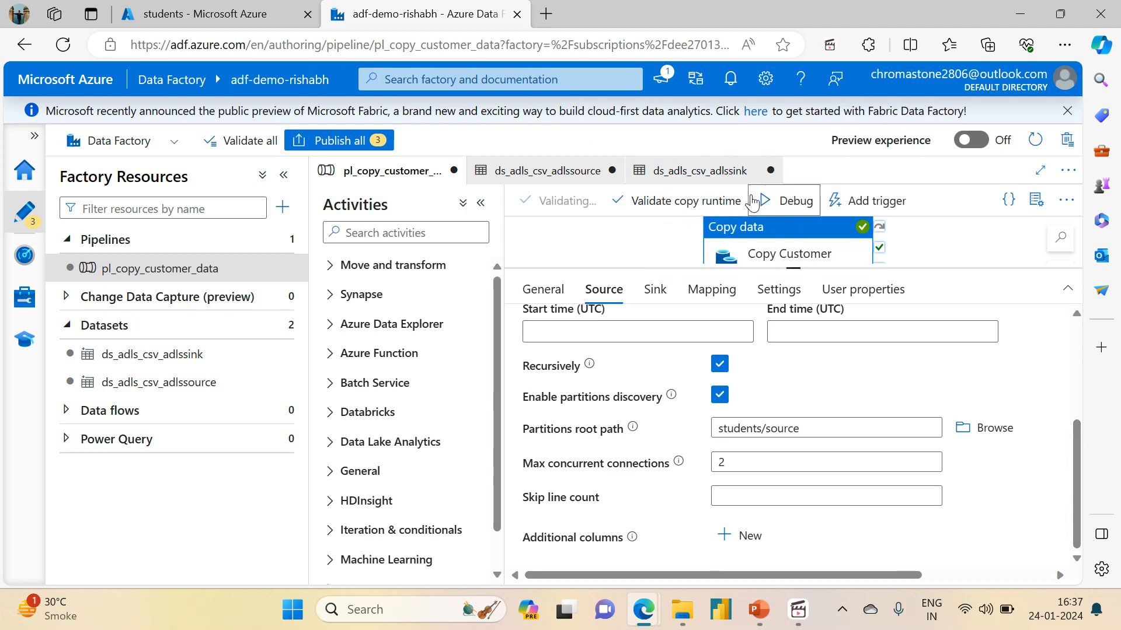
click(853, 207)
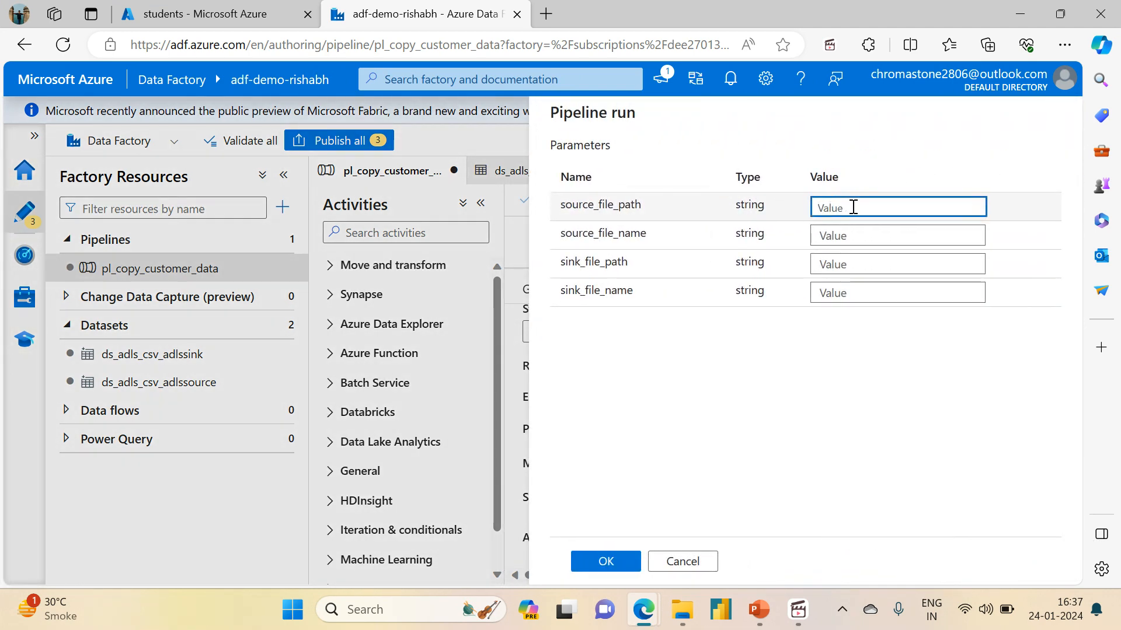
text(source)
key(Tab)
text(*.csv)
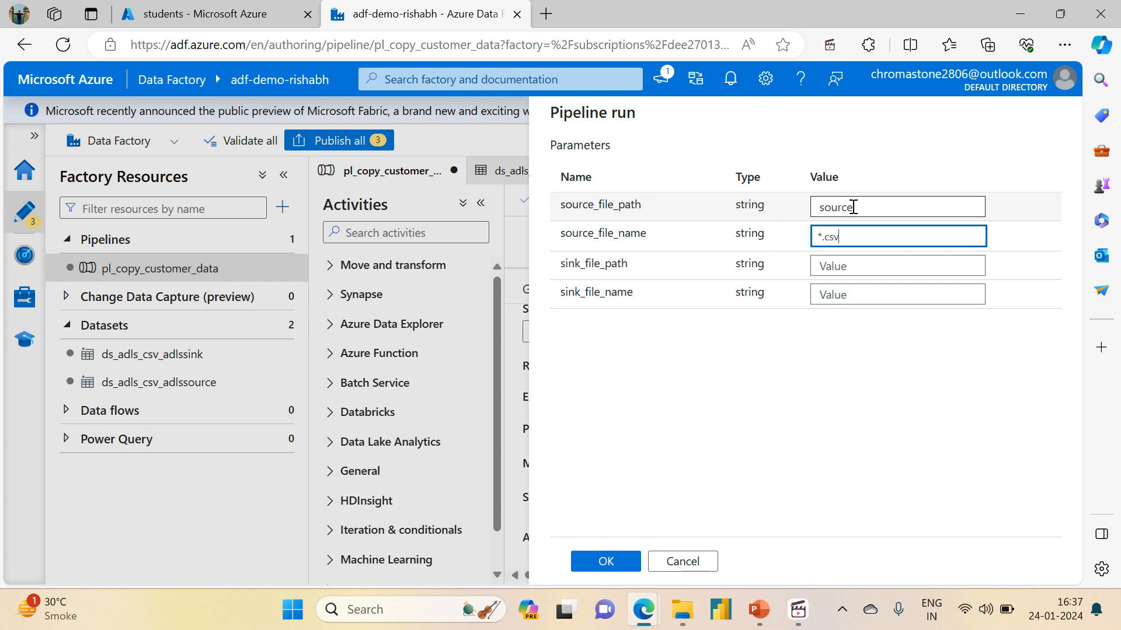
key(Tab)
text(sink)
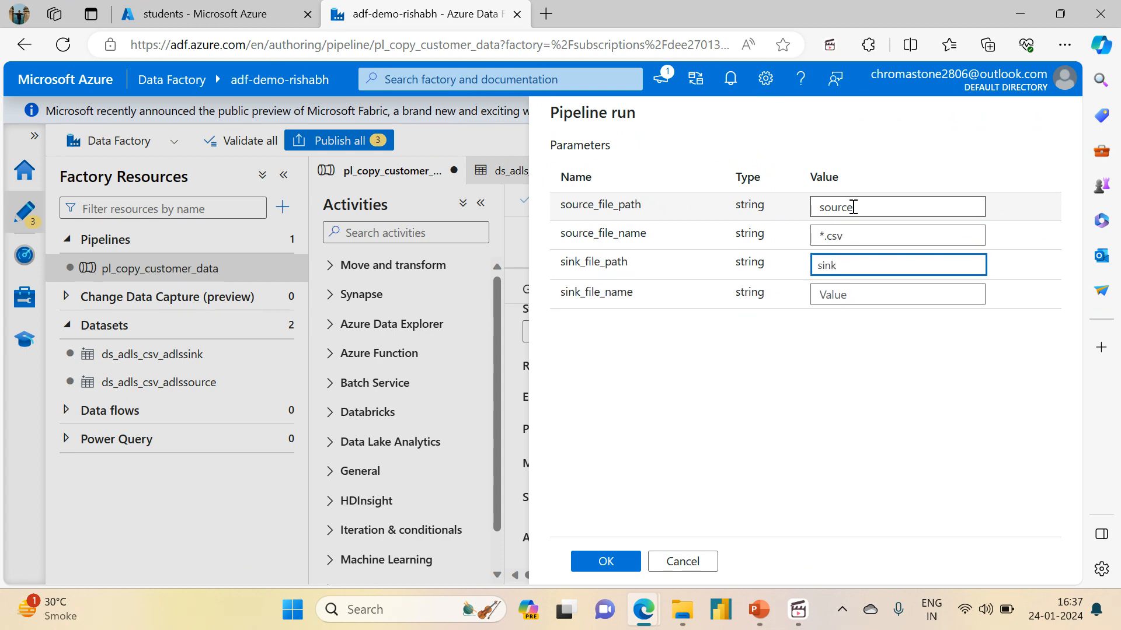
text(3)
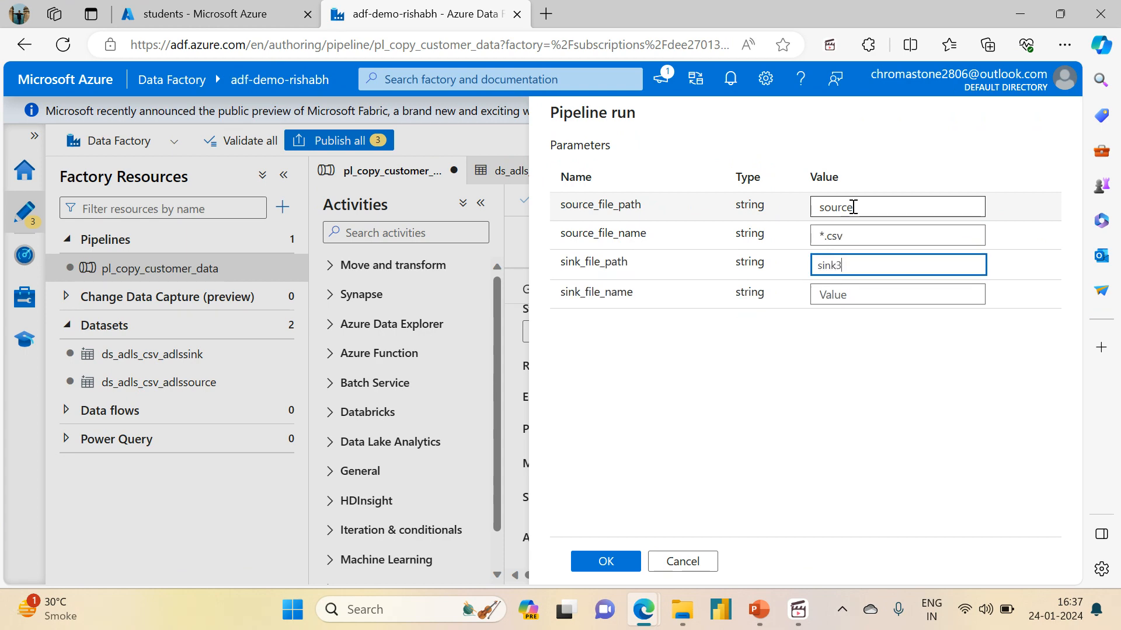
click(606, 559)
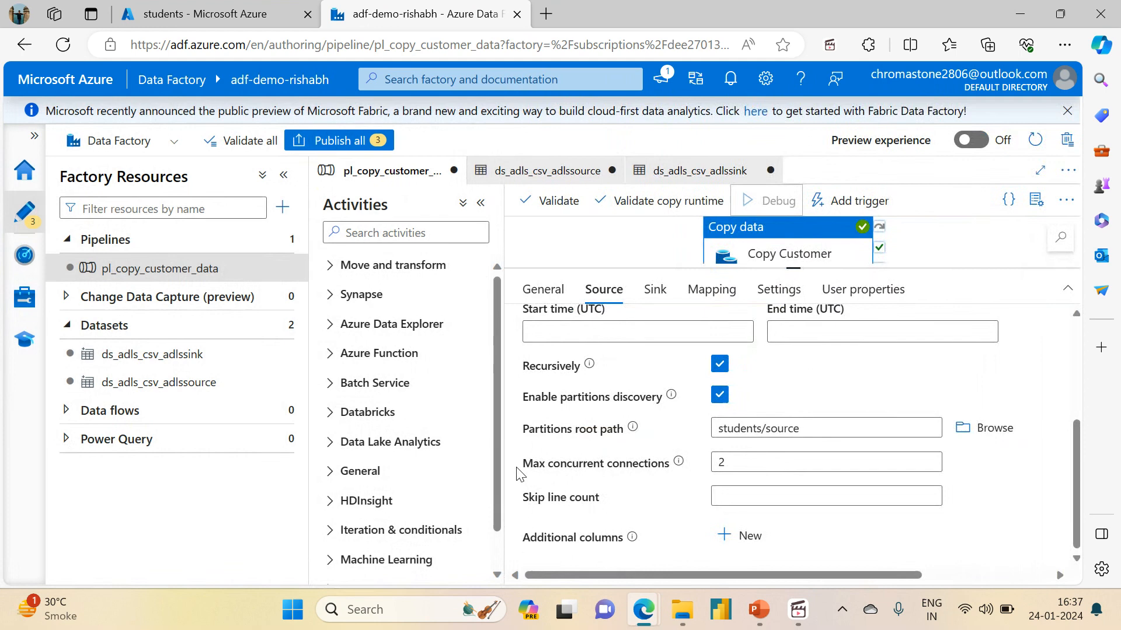
Switch to the students container in the Azure portal, refresh it, and inspect the contents of the sink2 and sink folders
click(192, 13)
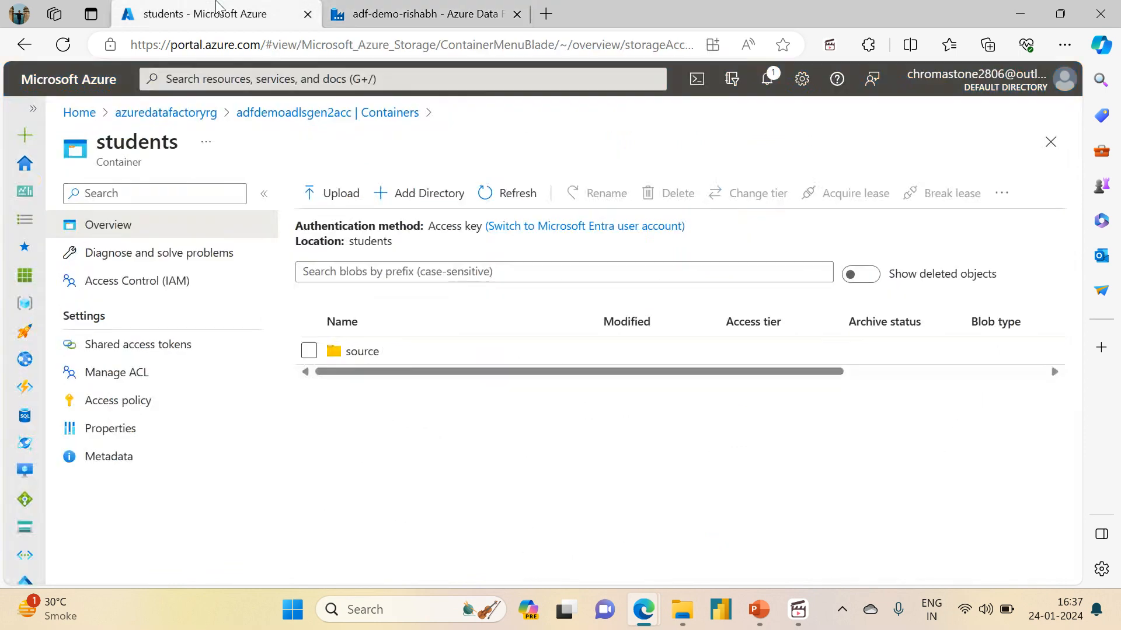
click(497, 193)
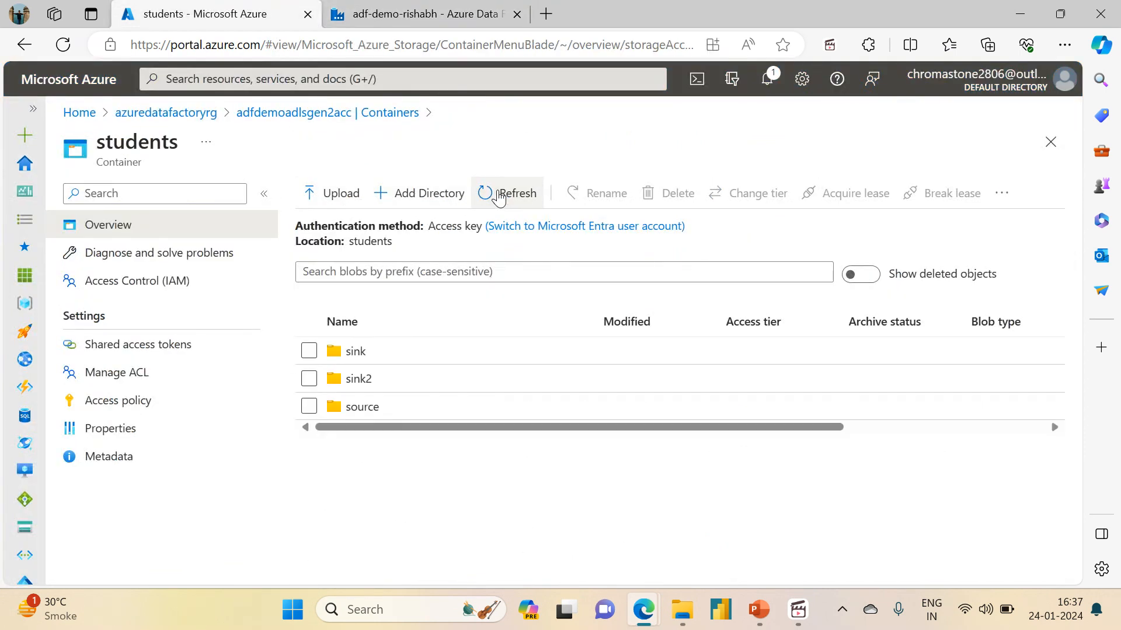
click(358, 379)
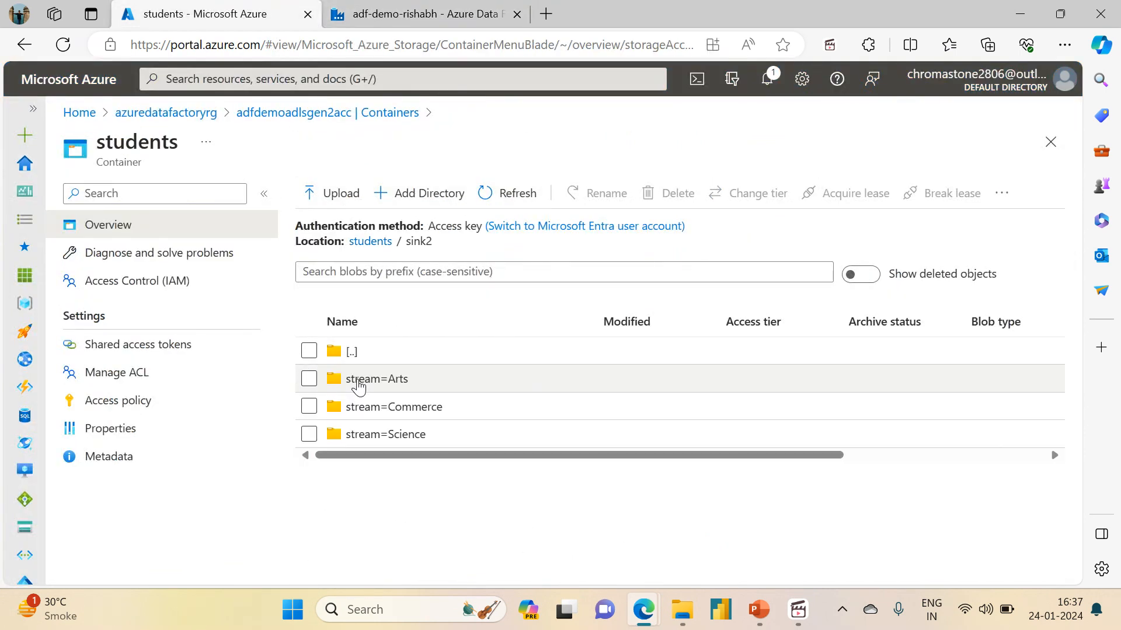
click(377, 255)
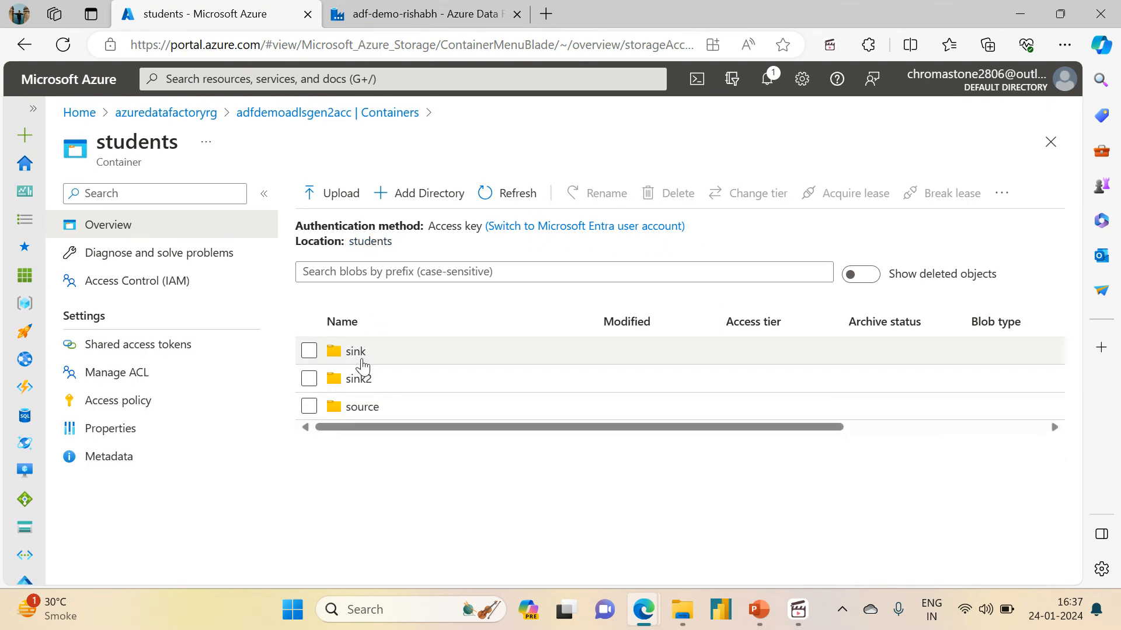
click(357, 355)
Switch back to Azure Data Factory and refresh the status of the sink3 debug run until it finishes
click(444, 13)
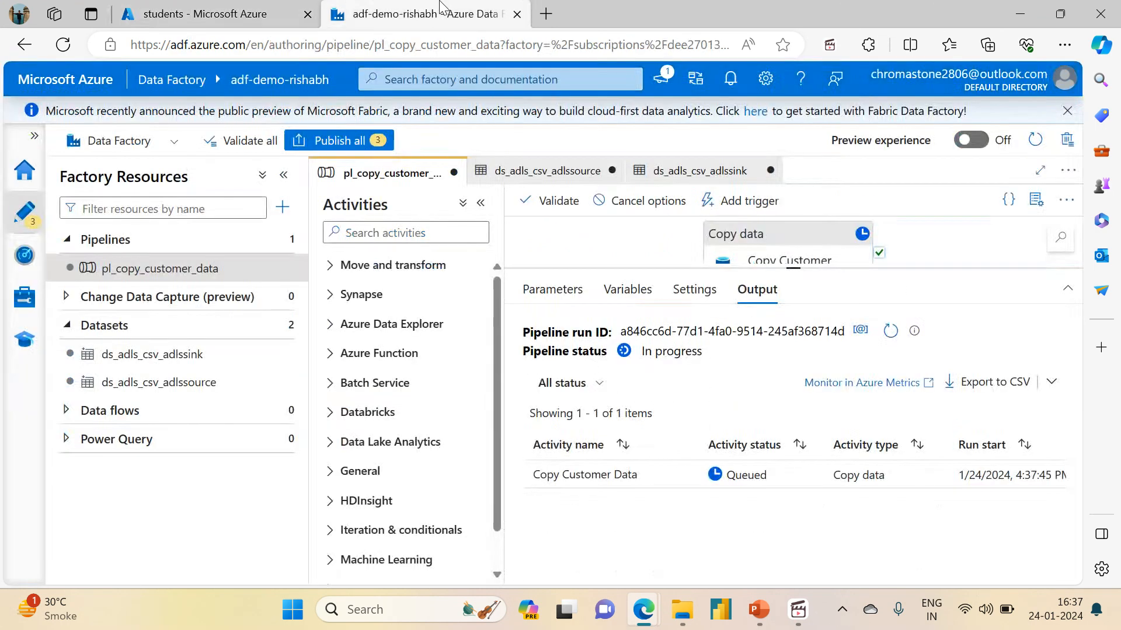
click(890, 331)
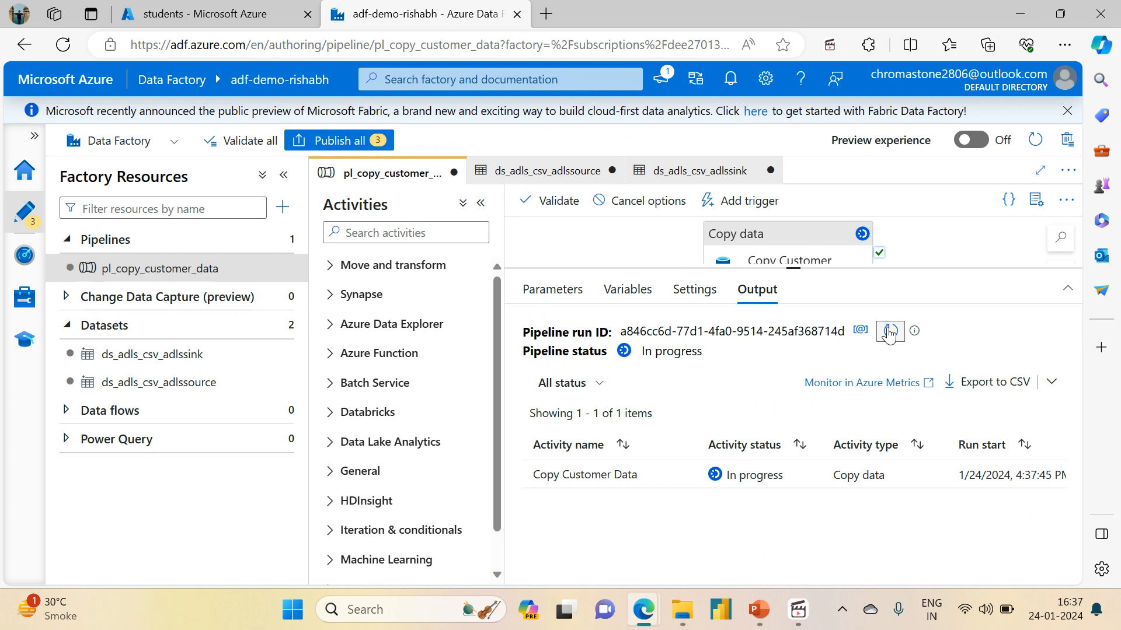
click(889, 333)
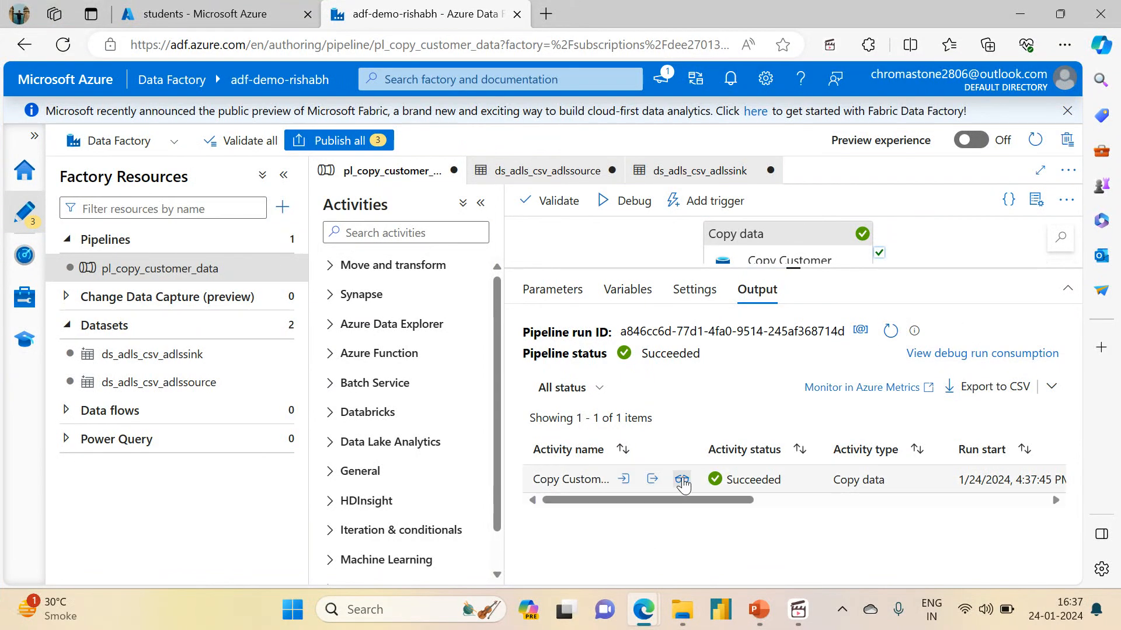
Examine the copy details of the sink3 run, especially the used parallel copies, and close them
click(684, 482)
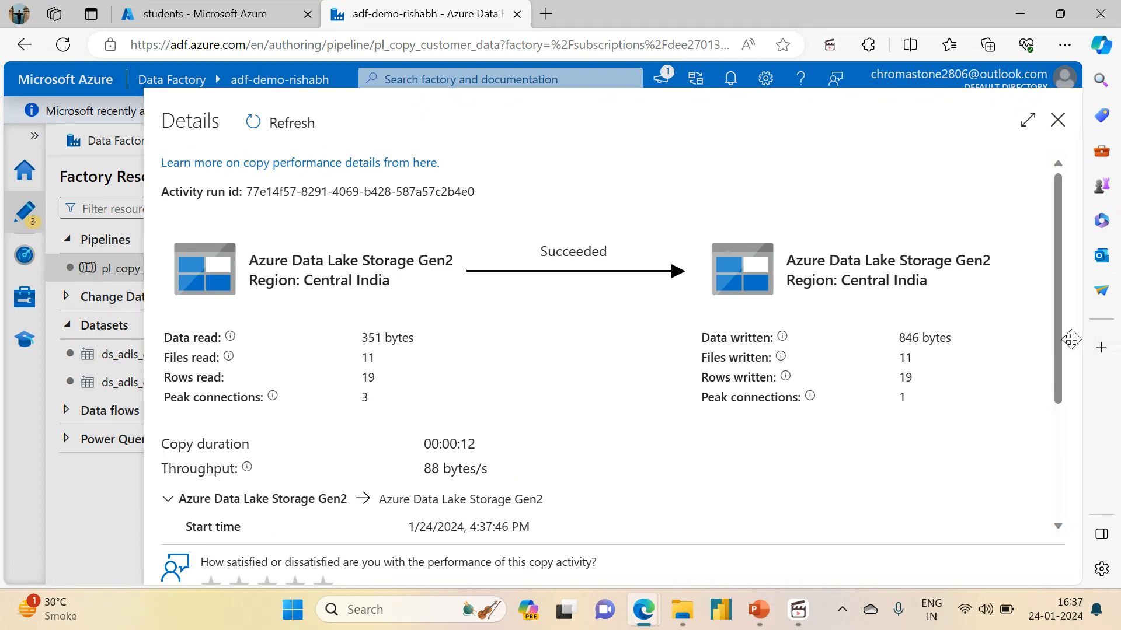
drag(1056, 365, 1058, 478)
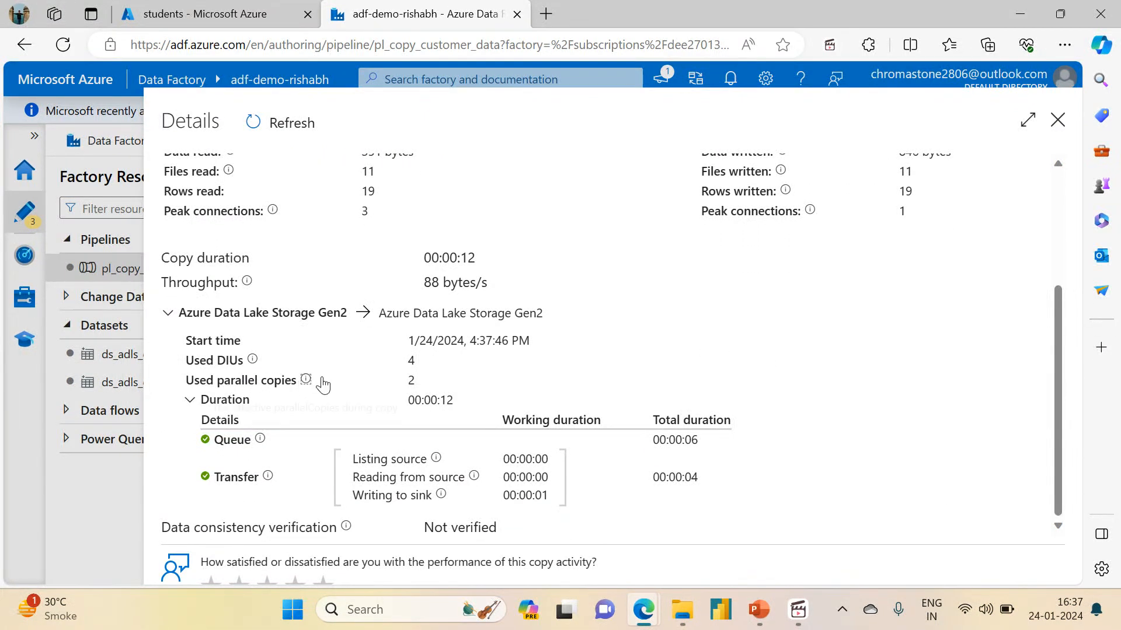
double_click(411, 380)
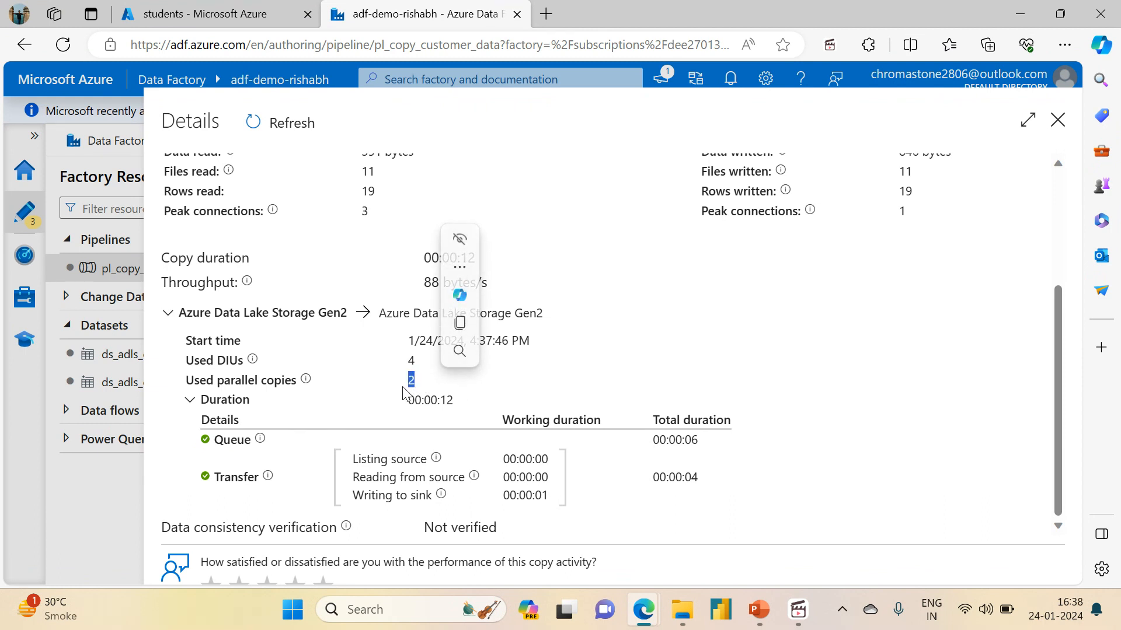
click(1057, 125)
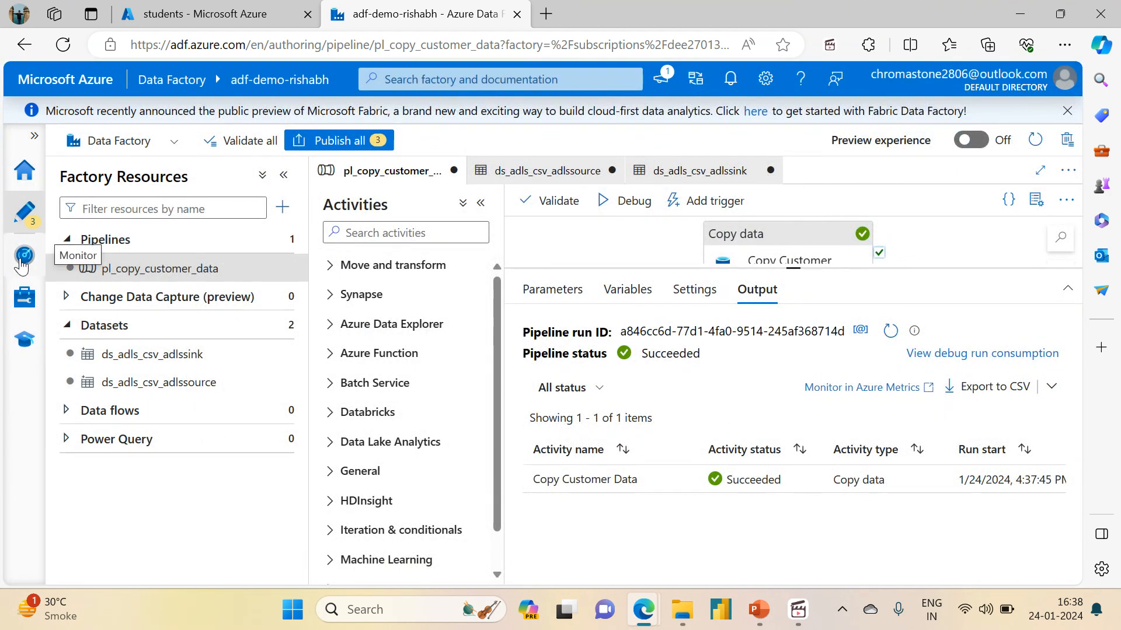
Open the monitored debug pipeline runs to compare durations, and widen the Pipeline name column to show the full names
click(22, 265)
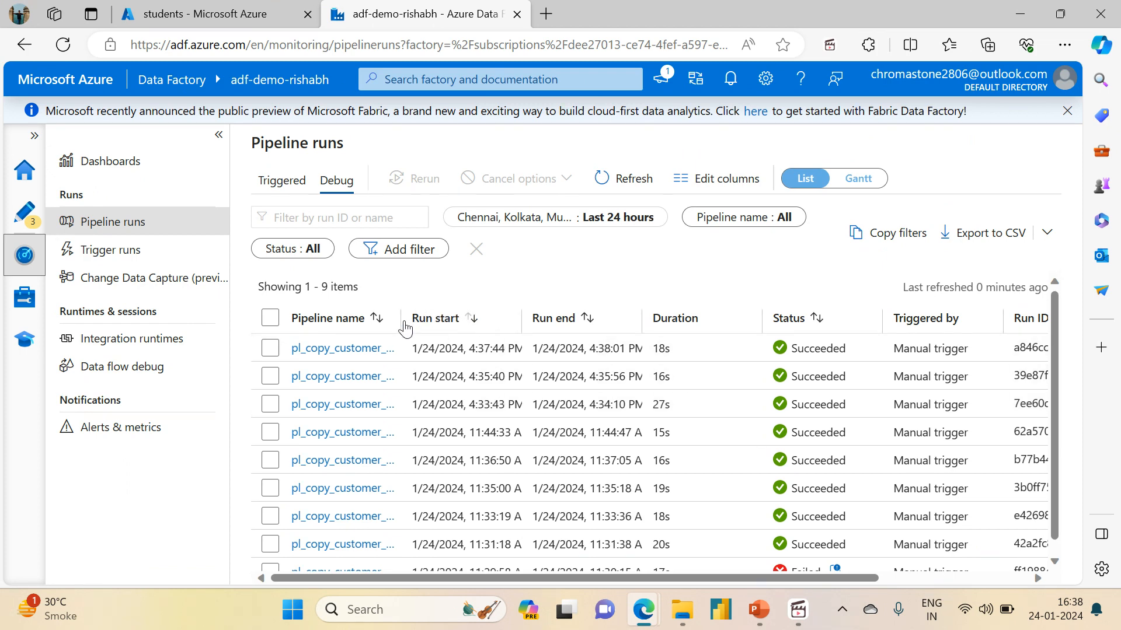
drag(402, 318, 493, 319)
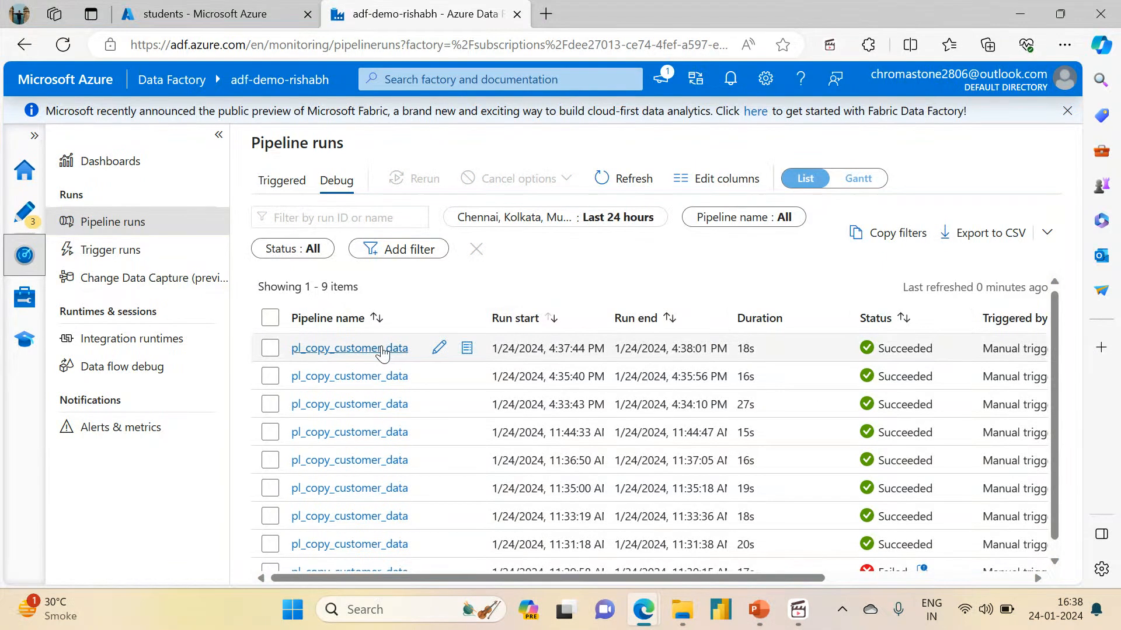
Examine the copy details of the debug run started at 4:33:43 PM, especially the used parallel copies, and return to the pipeline runs
click(378, 404)
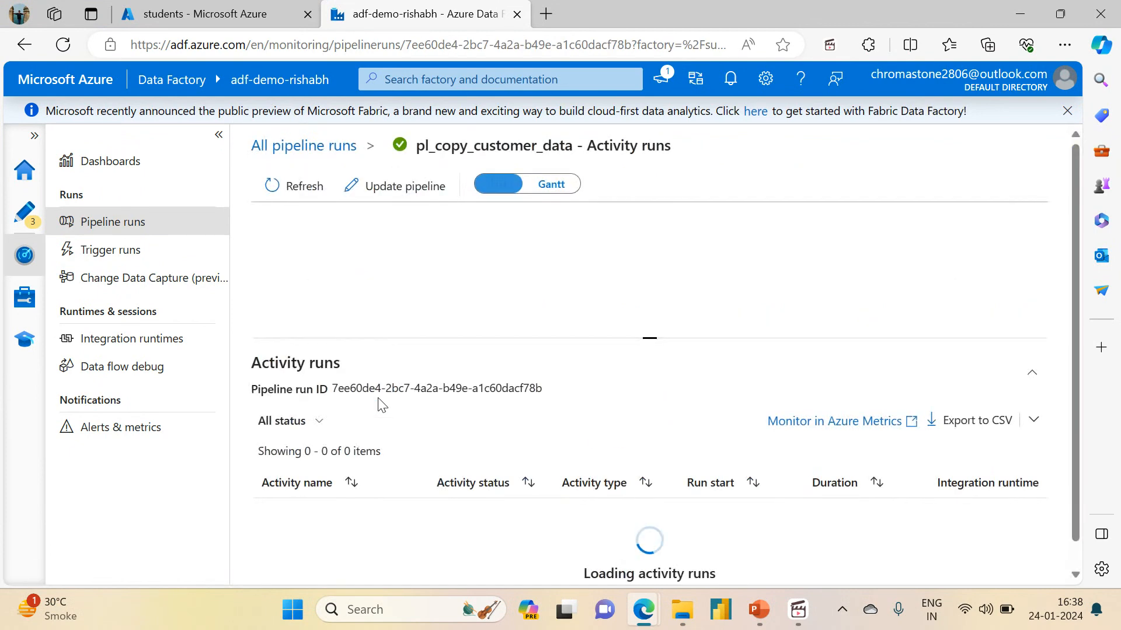
click(411, 513)
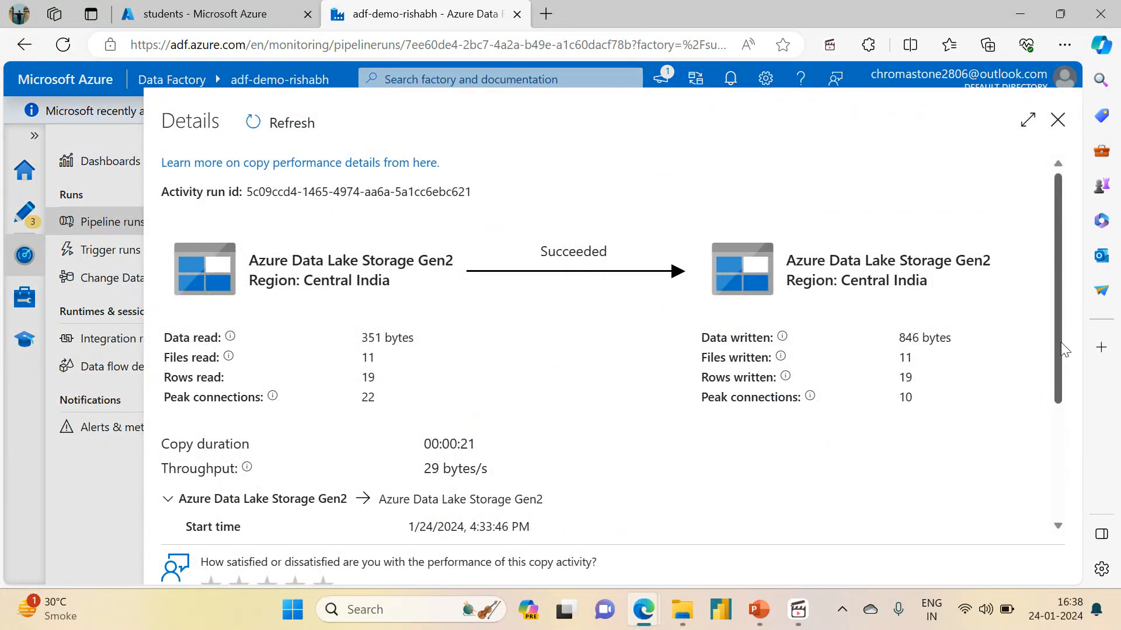
drag(1060, 342, 1054, 490)
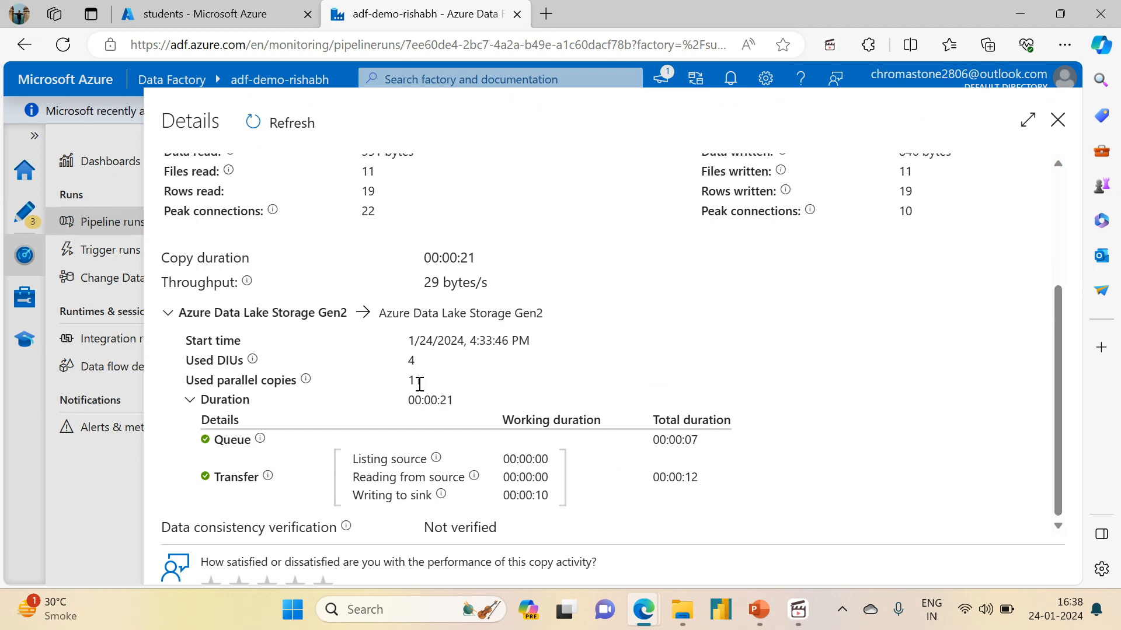
drag(419, 385, 407, 388)
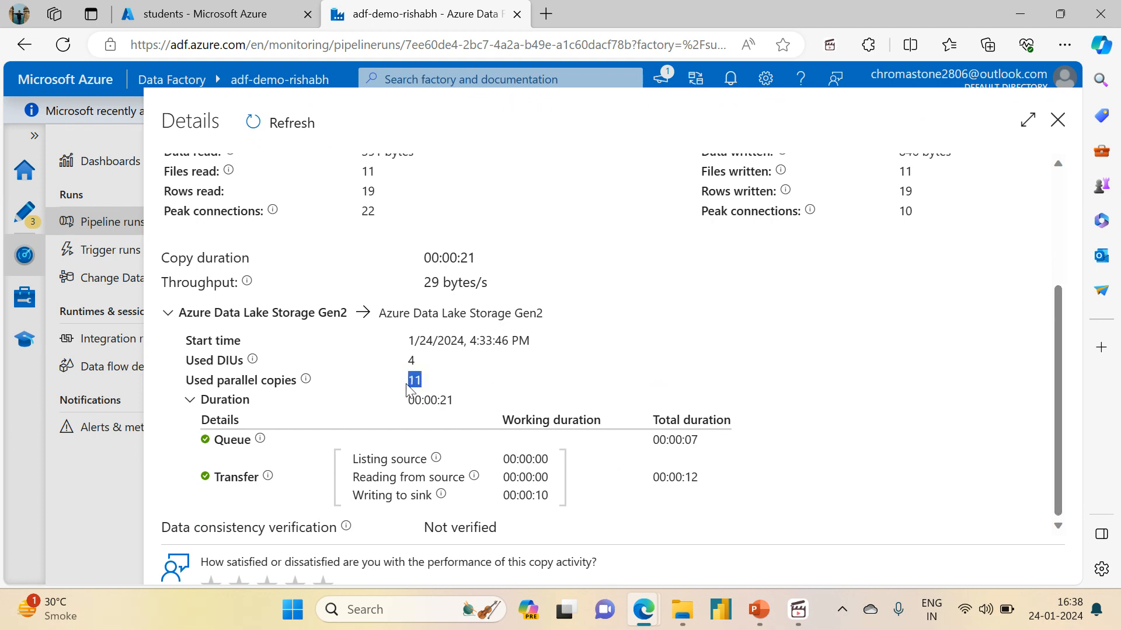
click(1058, 125)
click(323, 150)
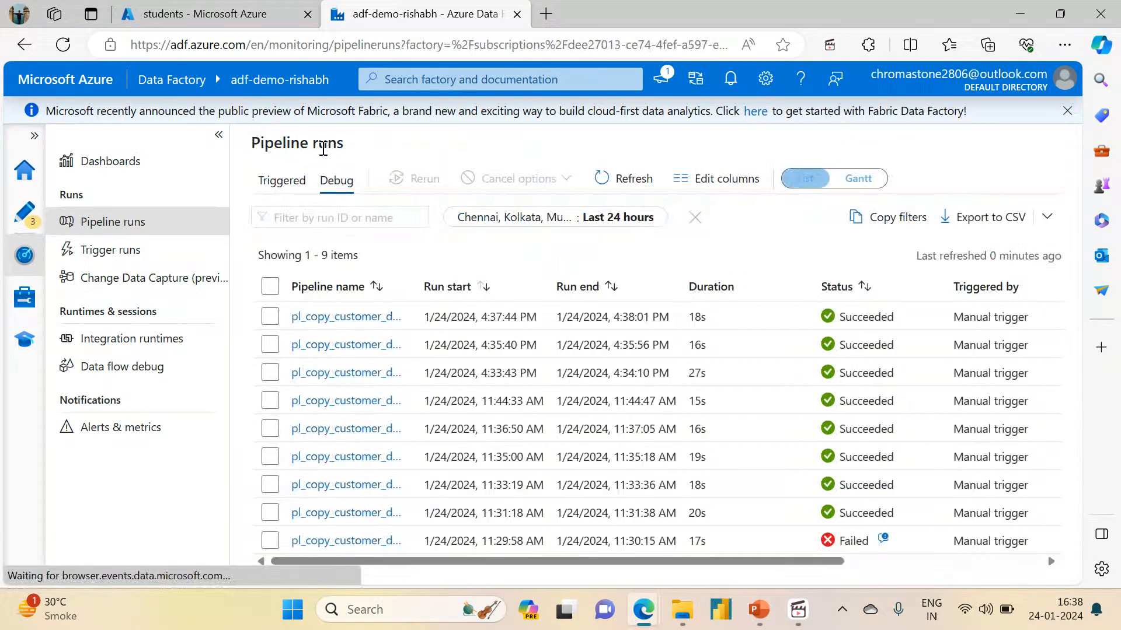
Examine the used parallel copies in the copy details of the run started at 4:35:40 PM, and return to the pipeline runs
click(318, 377)
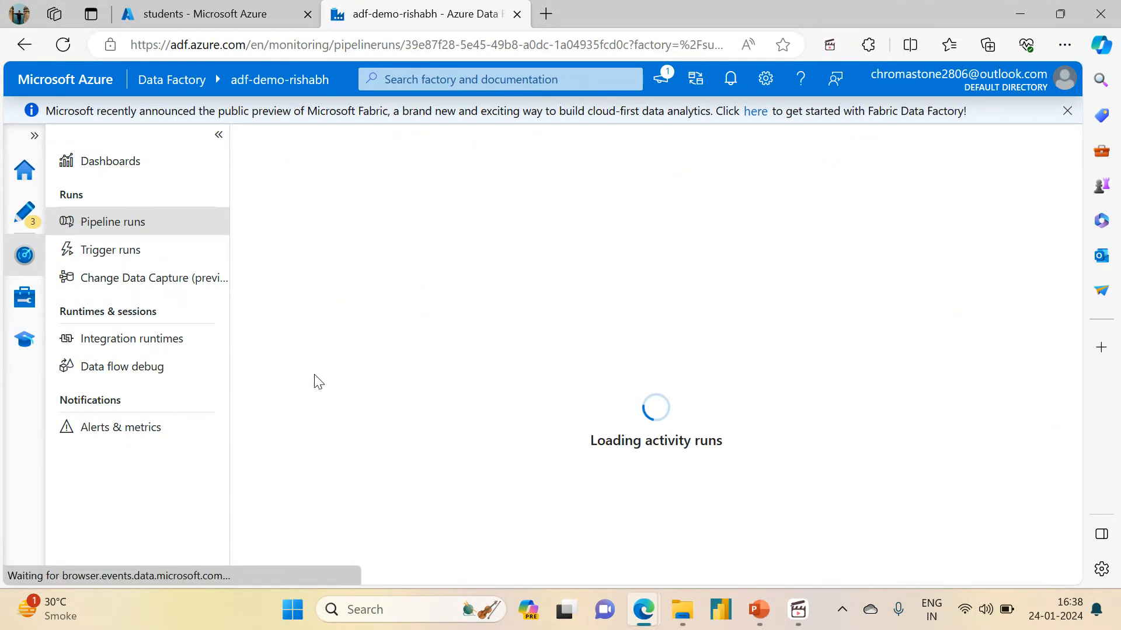
click(412, 520)
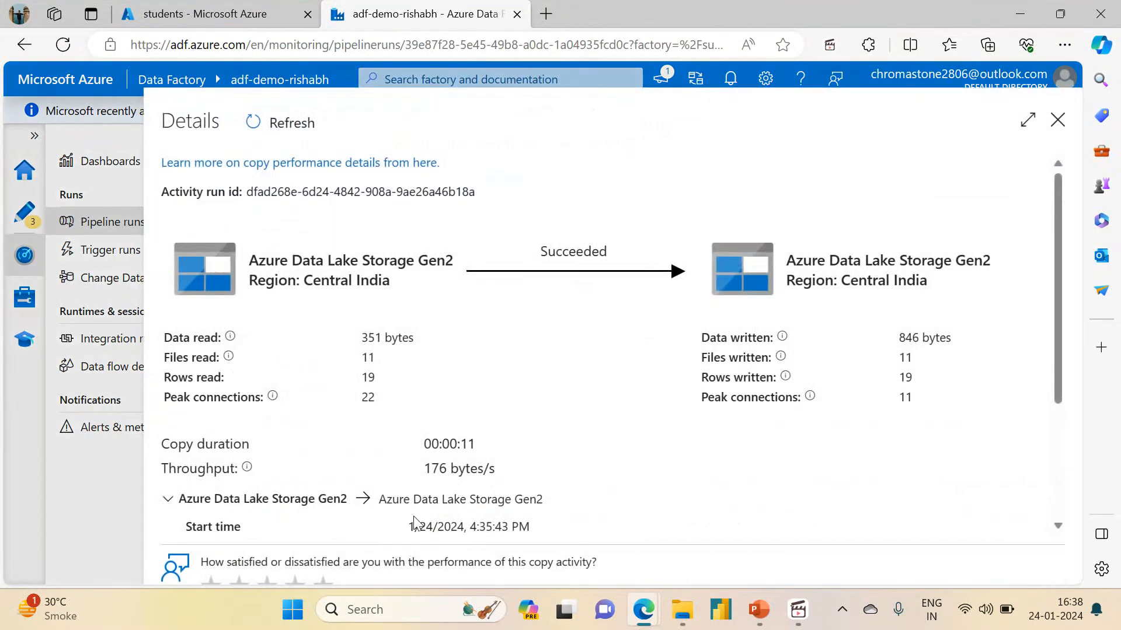
drag(1054, 286, 1076, 482)
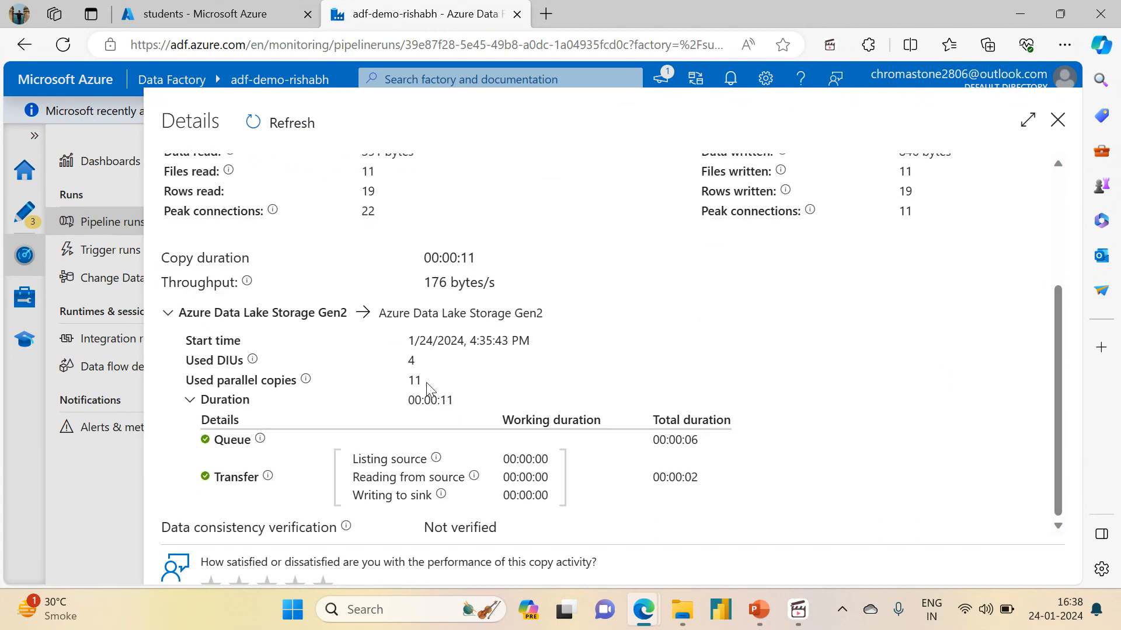
click(1057, 119)
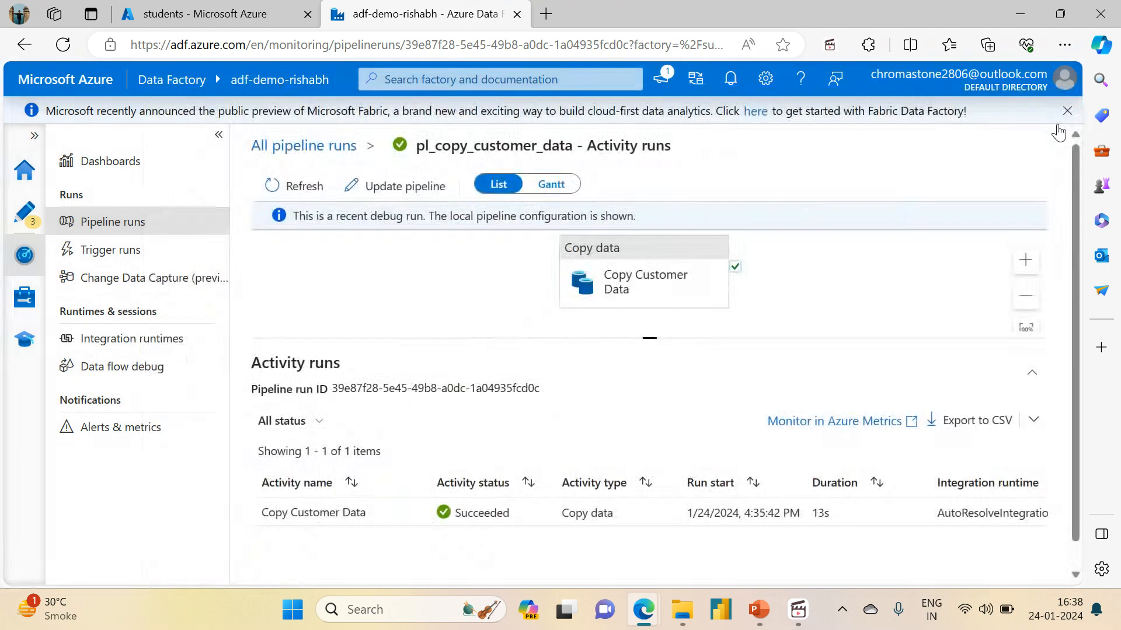
click(310, 156)
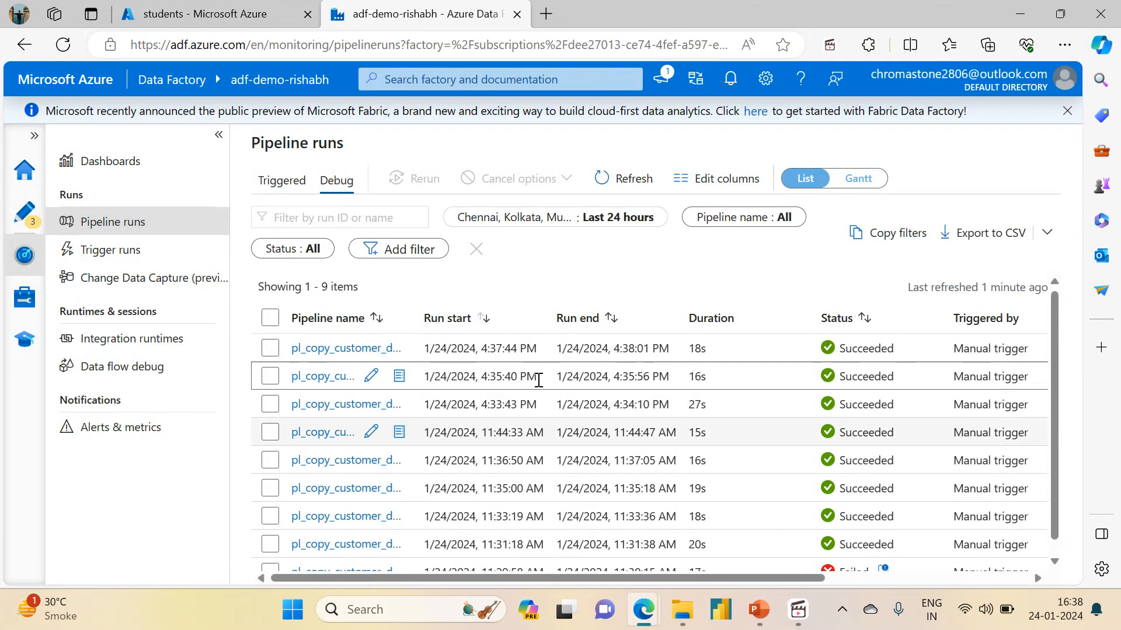
Reopen the copy details of the 4:35:40 PM run to recheck its full statistics, and go back to all pipeline runs
click(332, 380)
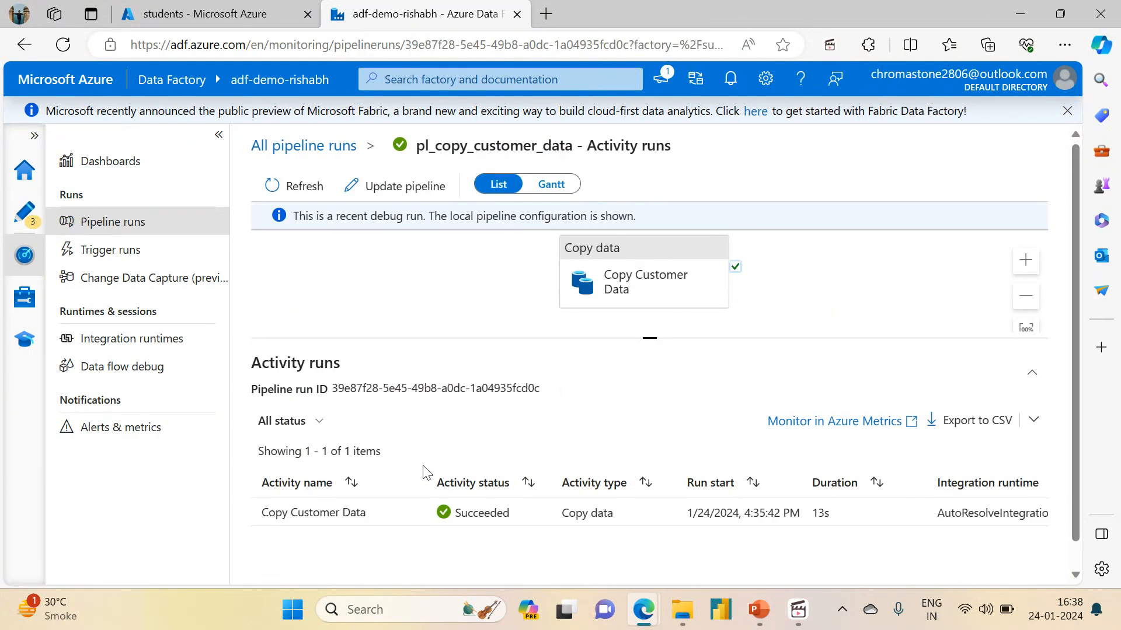
click(410, 513)
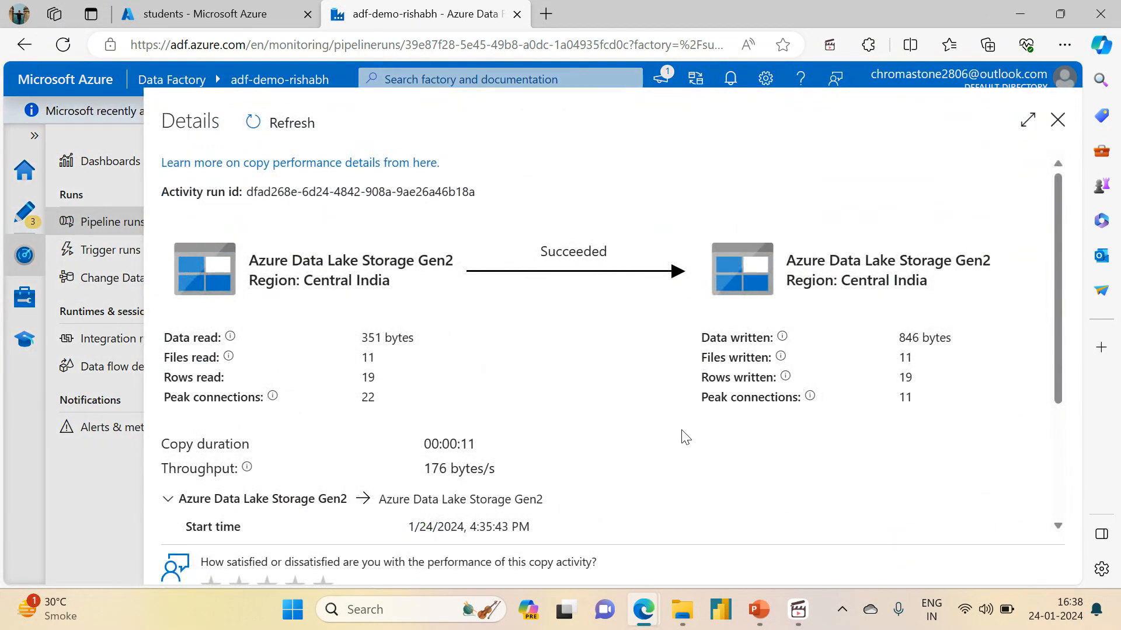
scroll(1055, 425, down, 3)
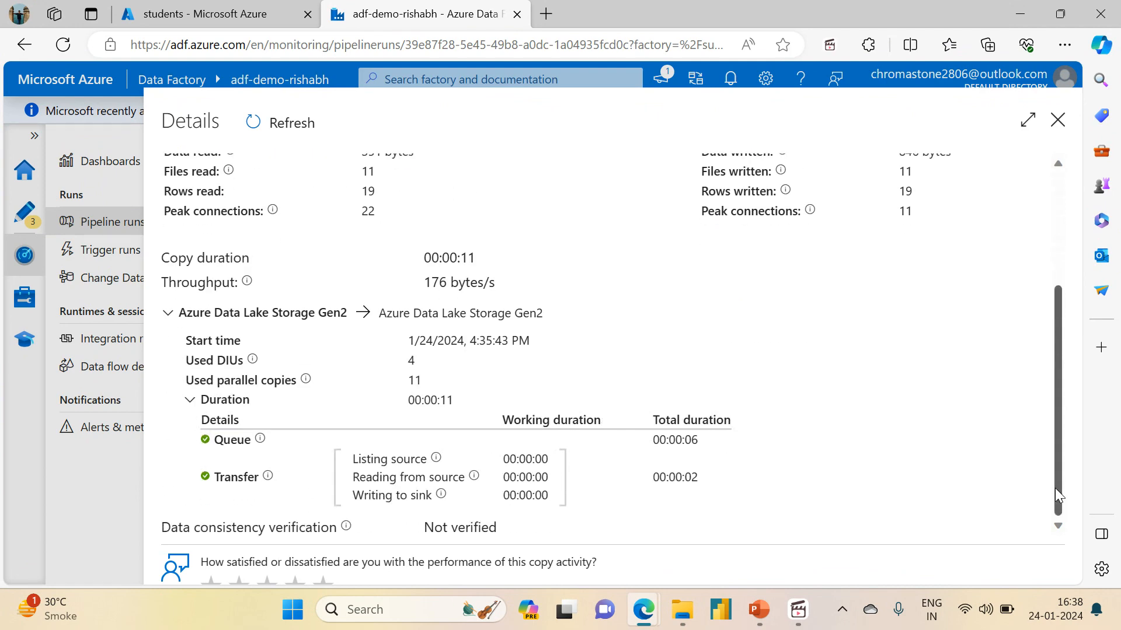
scroll(1051, 444, up, 3)
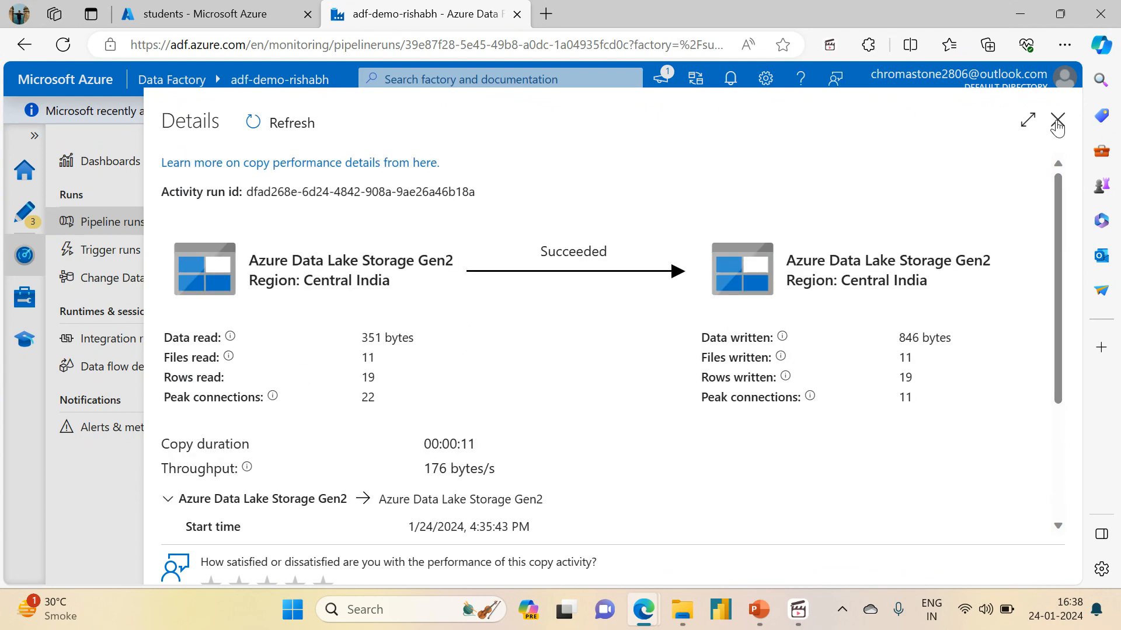
click(1057, 120)
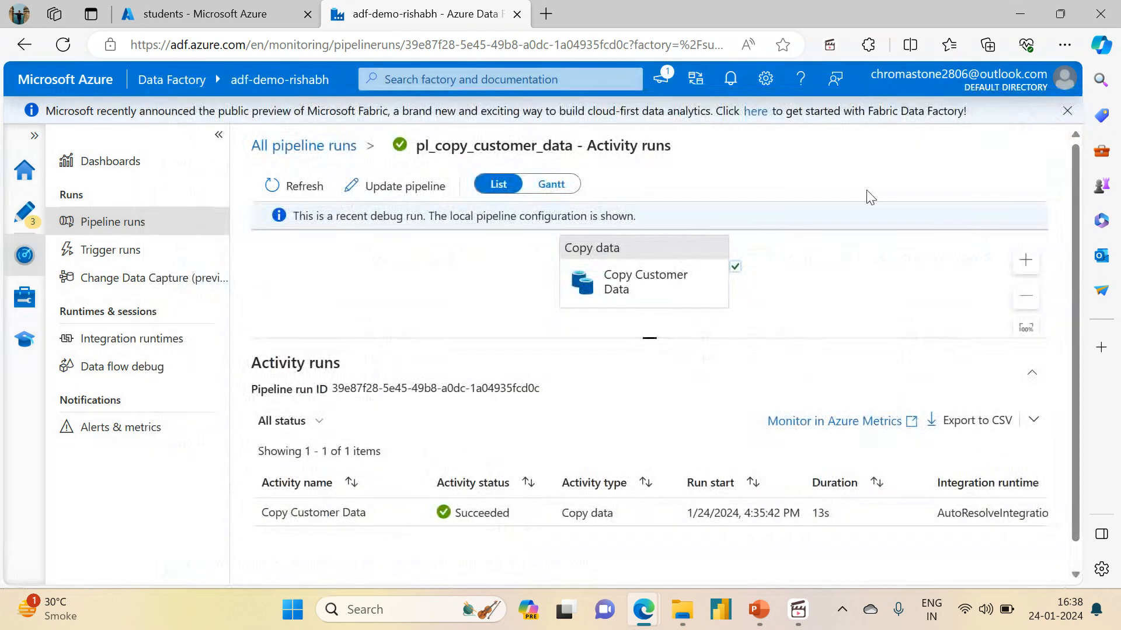
click(306, 146)
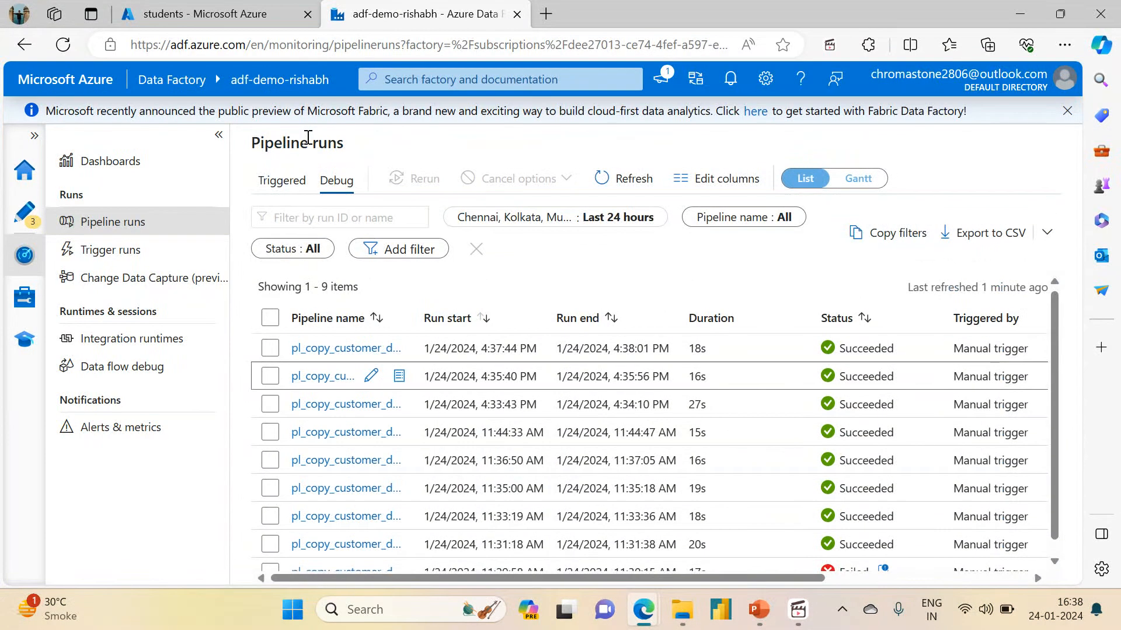
Inspect the used parallel copies in the copy details of the latest run, started at 4:37:44 PM, and return to the runs list
click(311, 356)
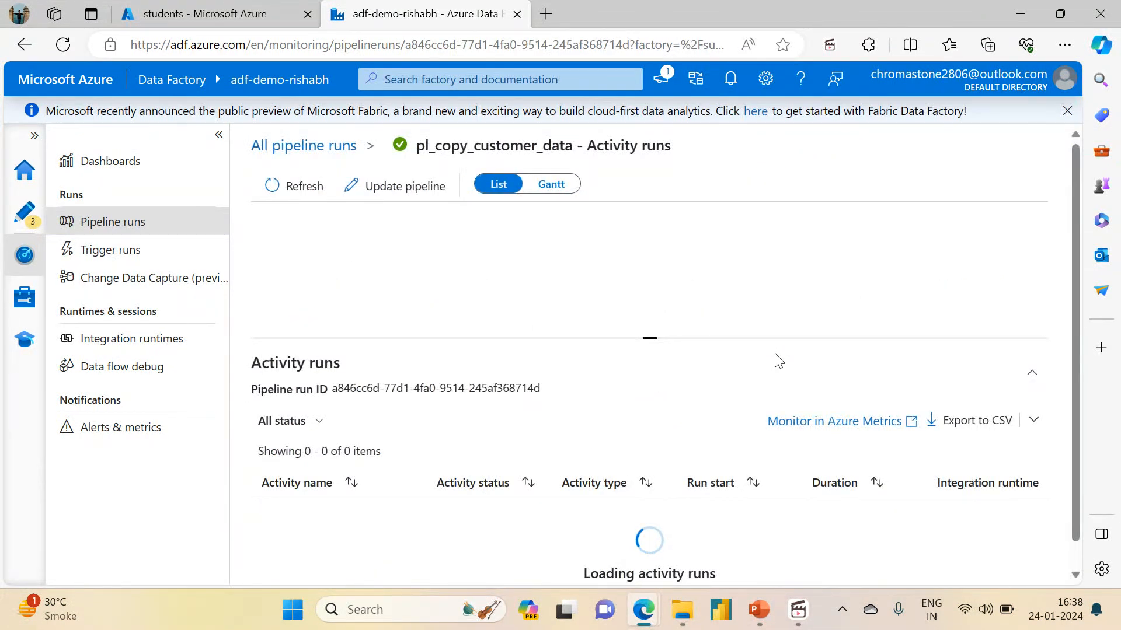
drag(655, 337, 632, 231)
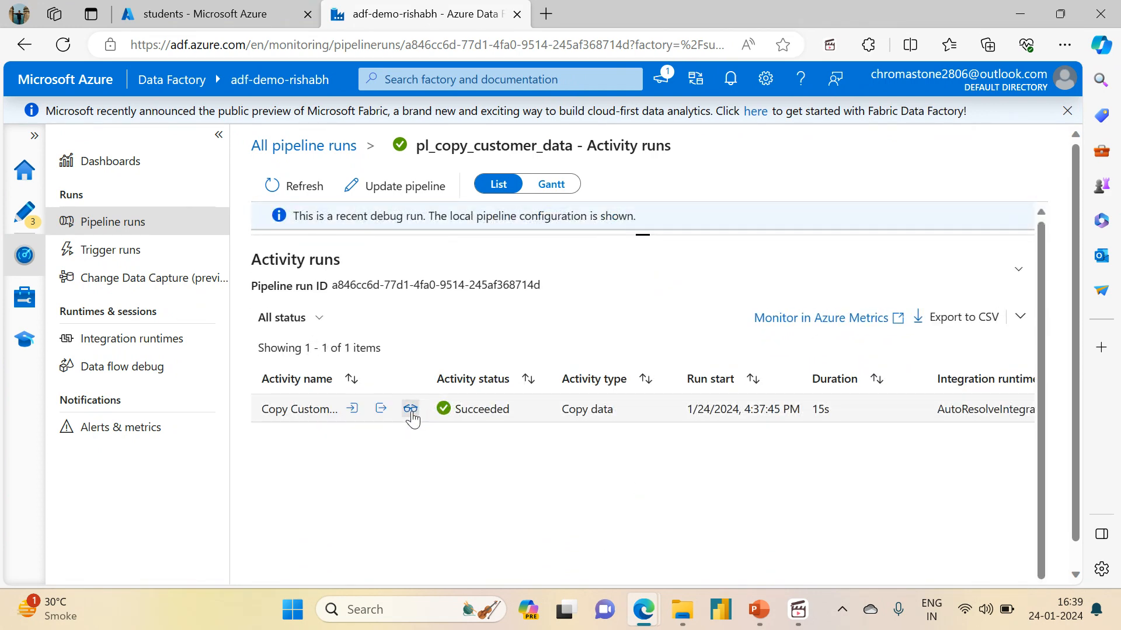
click(411, 408)
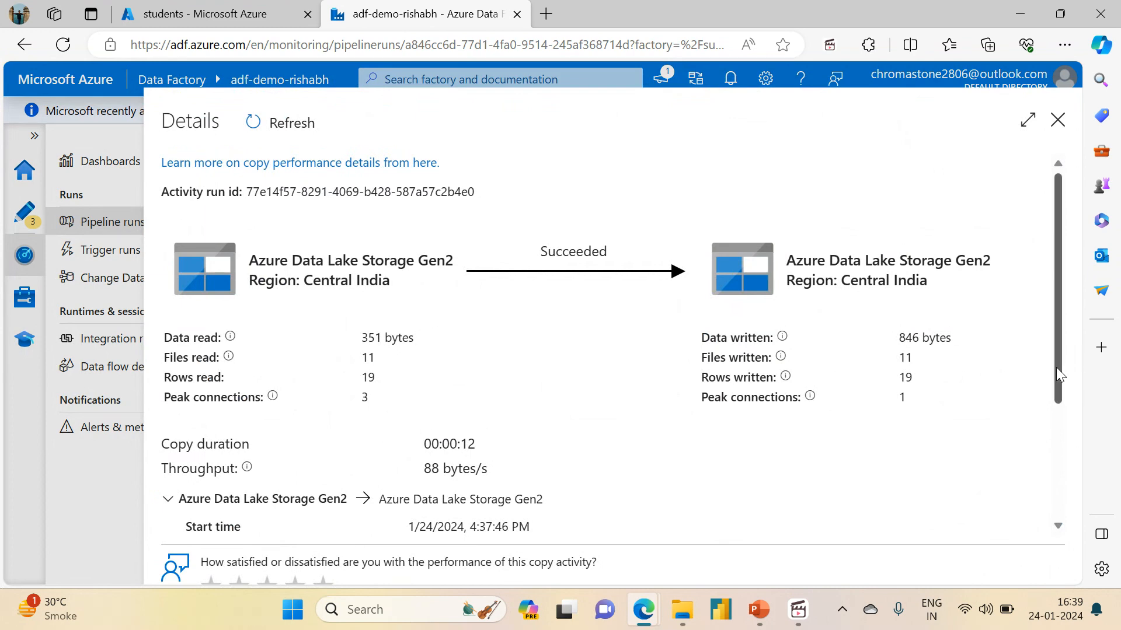
drag(1059, 375, 1064, 519)
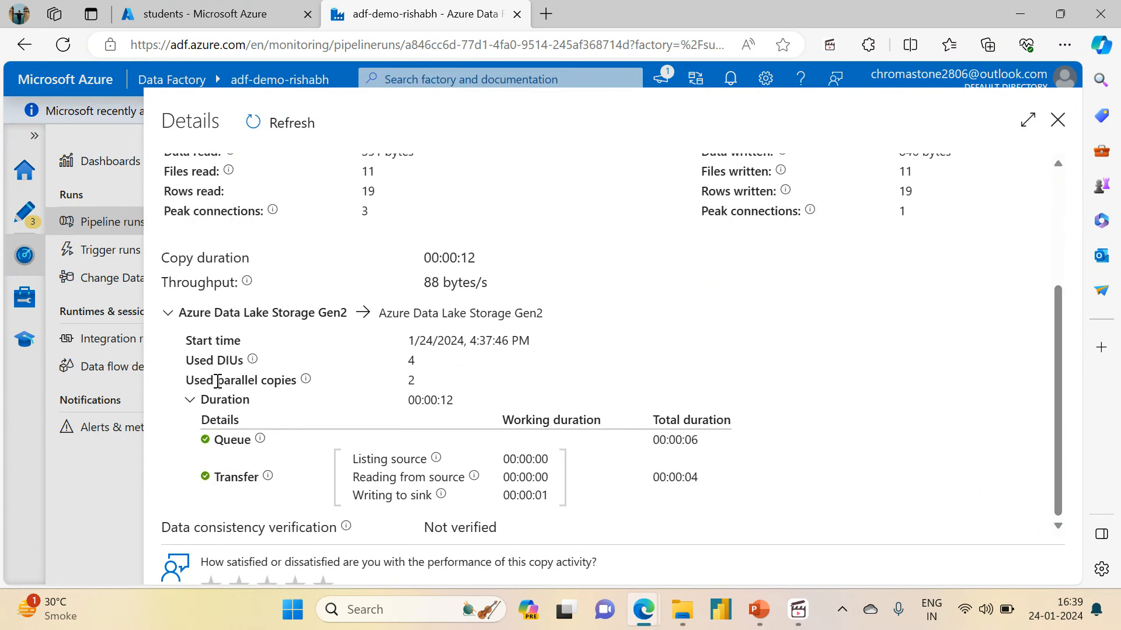
double_click(411, 380)
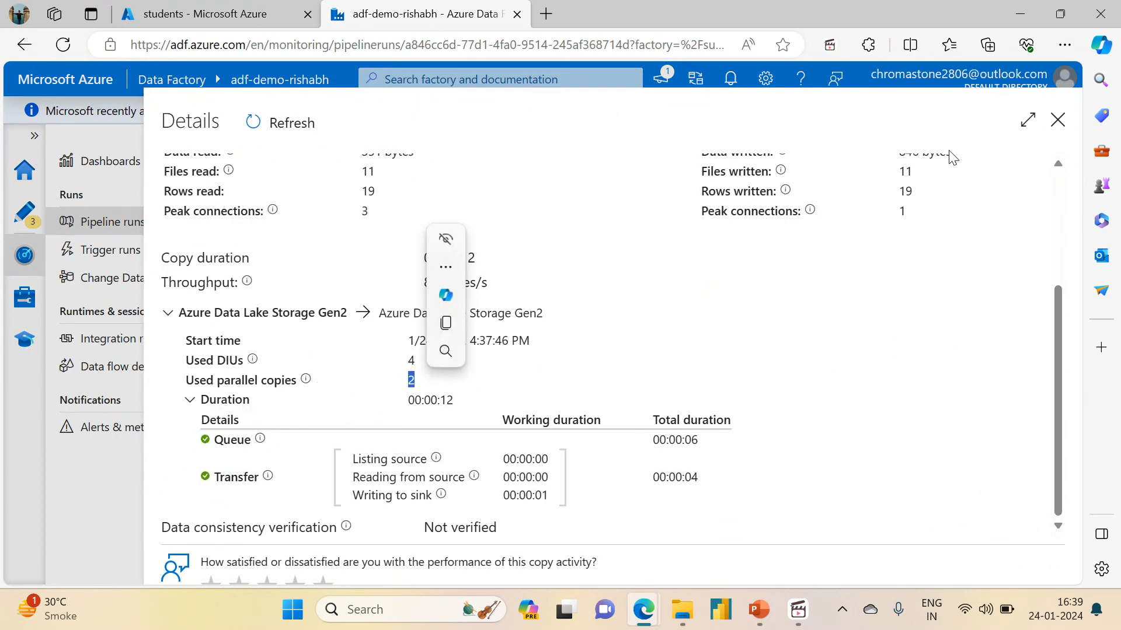
click(1058, 120)
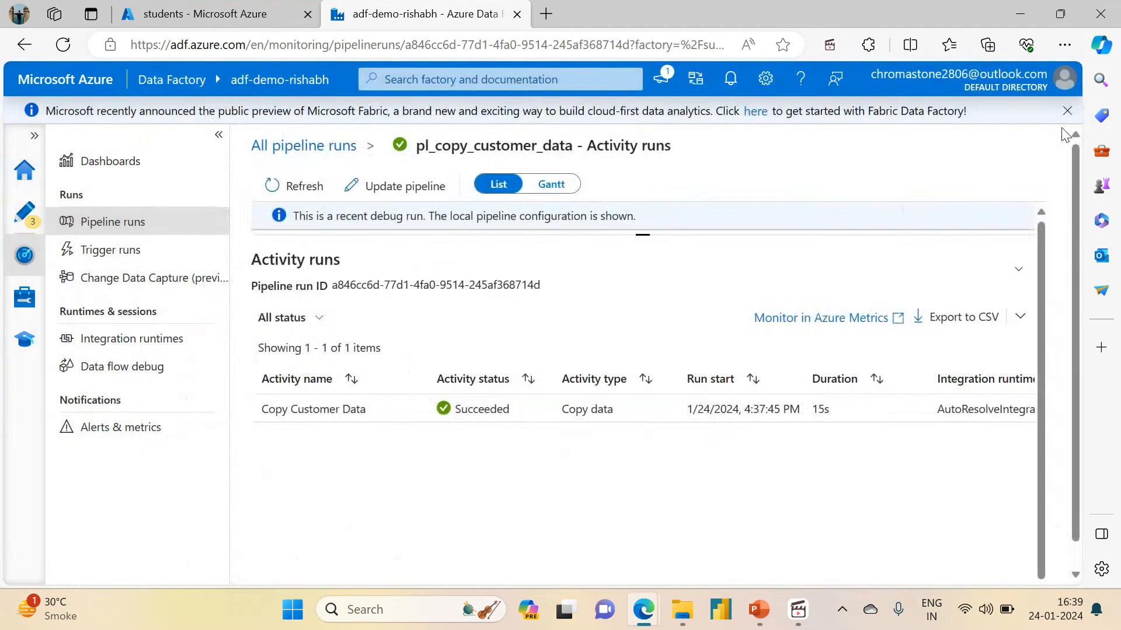
click(321, 148)
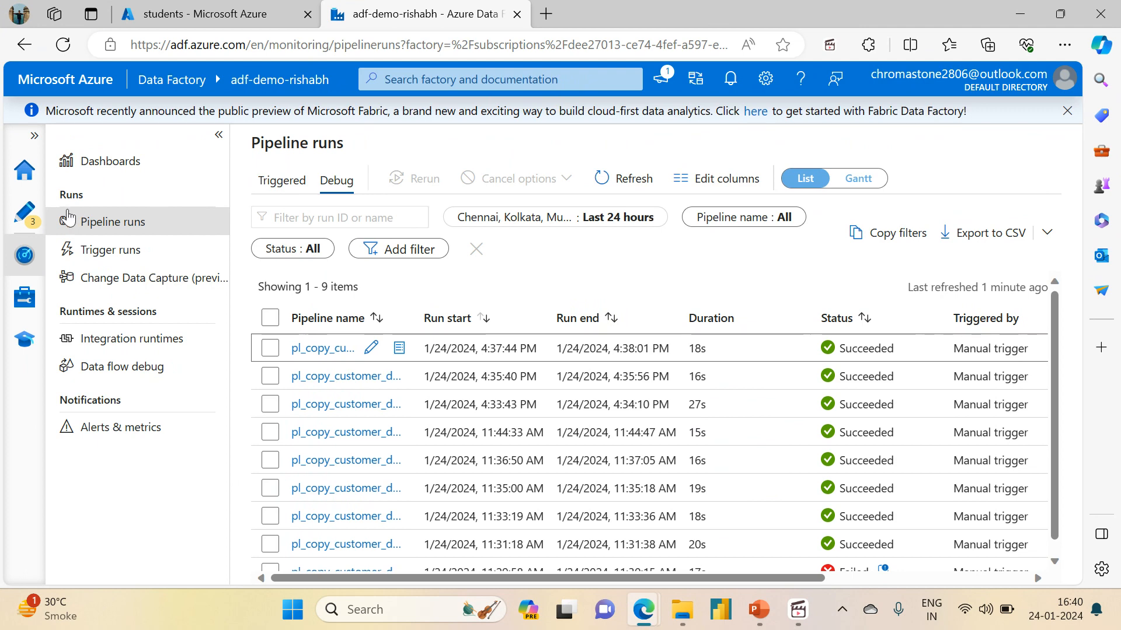
Return to the pipeline editor and show the Copy Customer Data activity's Source settings down to Skip line count, with the properties area enlarged
click(24, 211)
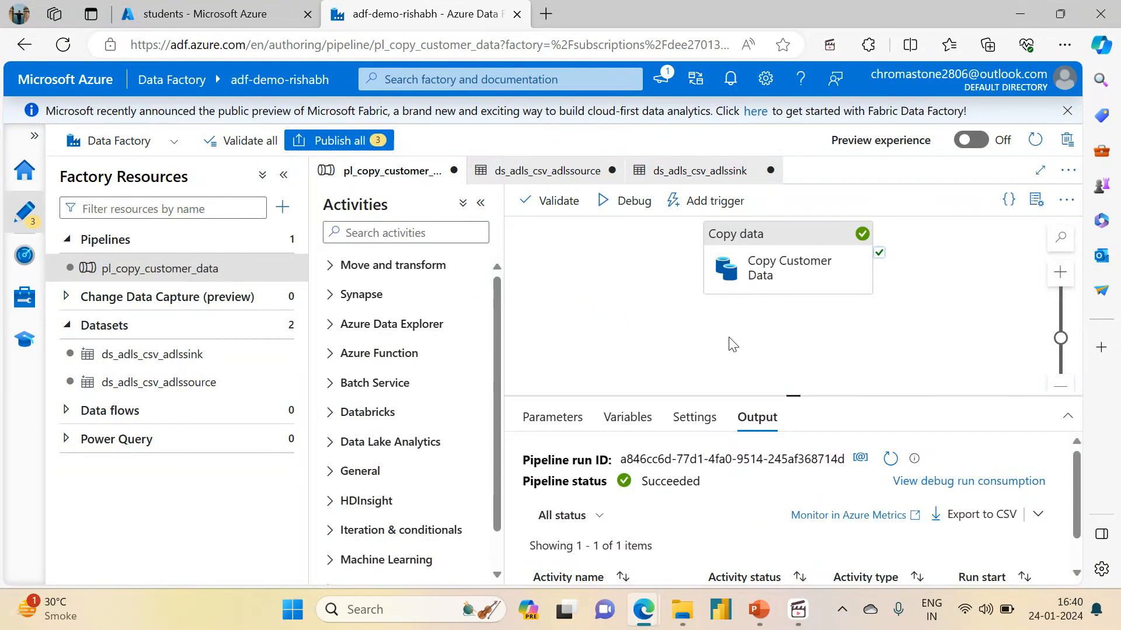
click(481, 204)
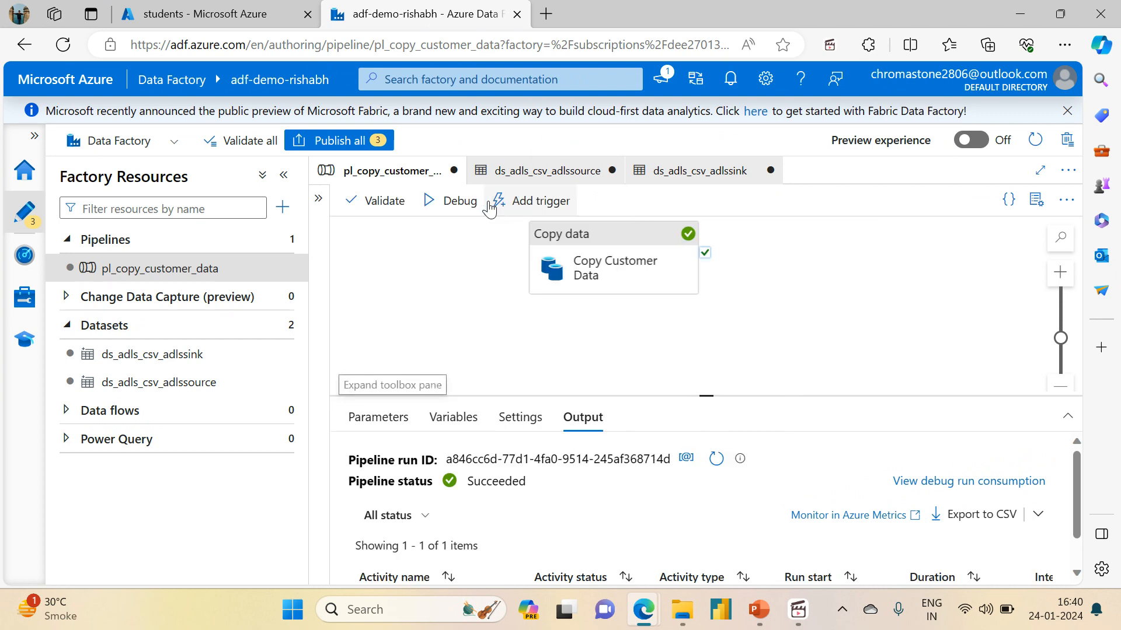
click(584, 263)
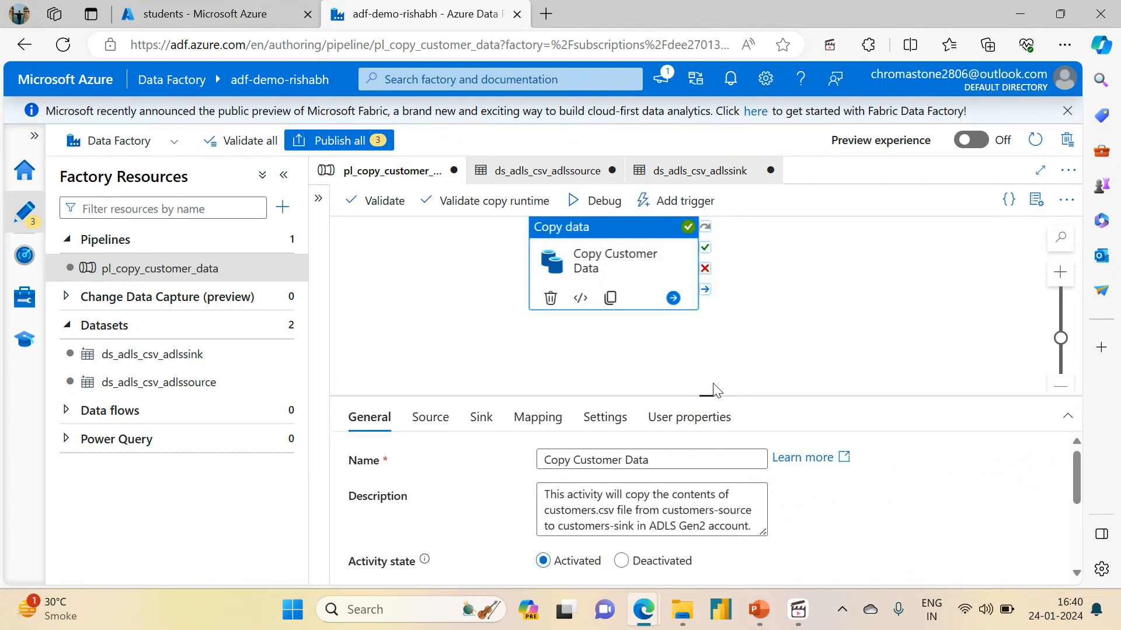
drag(708, 396, 707, 289)
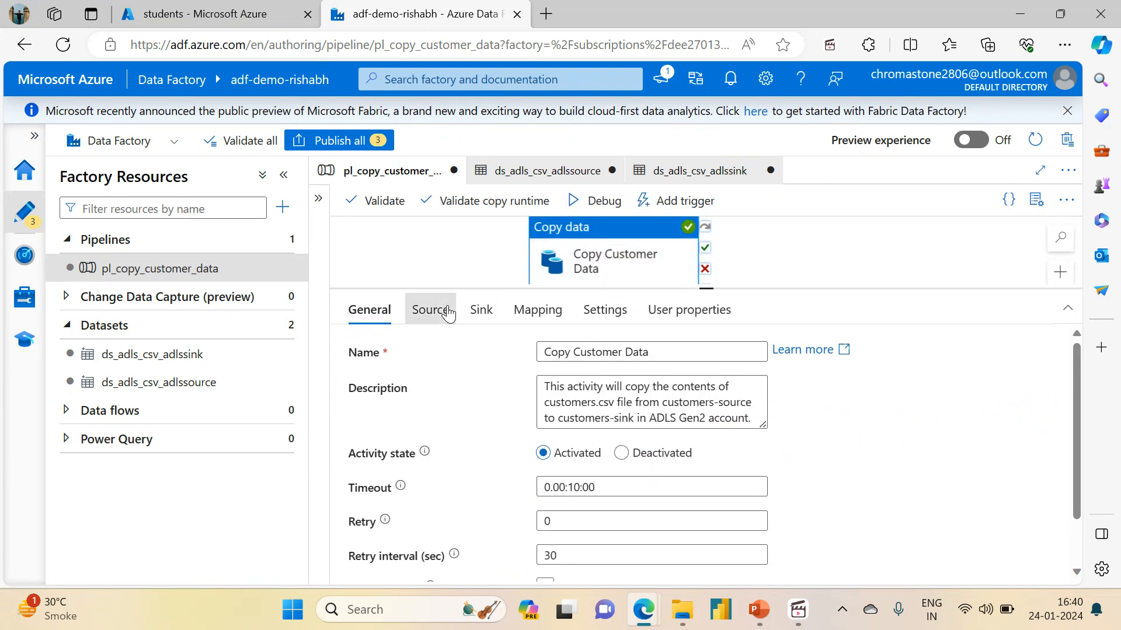
click(448, 314)
drag(1080, 405, 1083, 522)
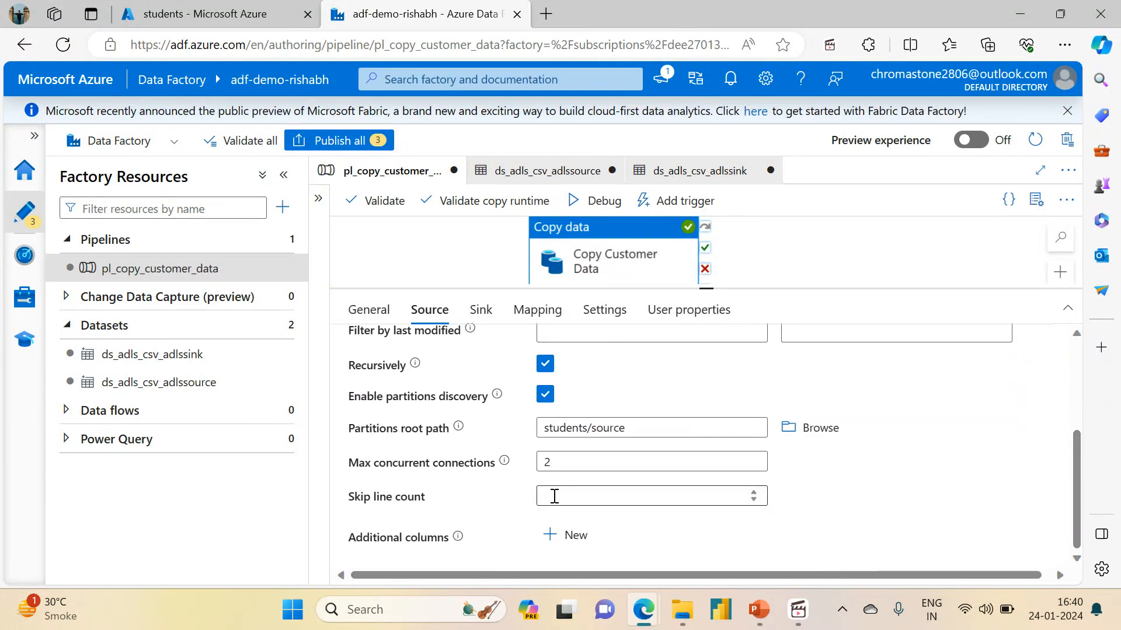
Switch to File Explorer, open the data file from the Session9 folder in Notepad to examine it, and close both windows
click(682, 610)
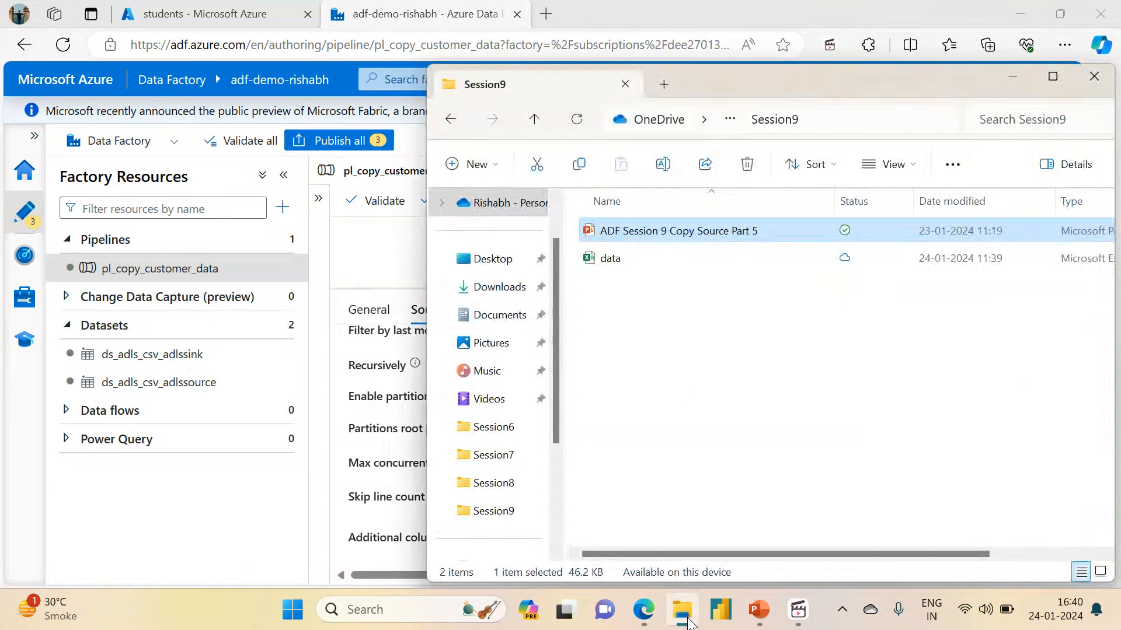
click(613, 264)
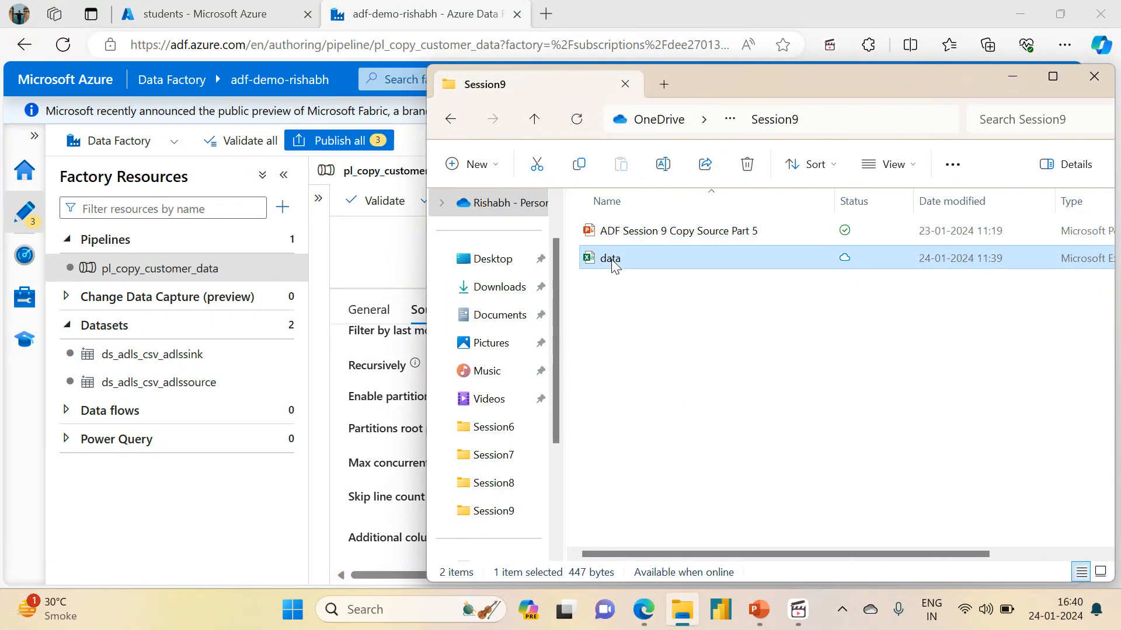
right_click(613, 264)
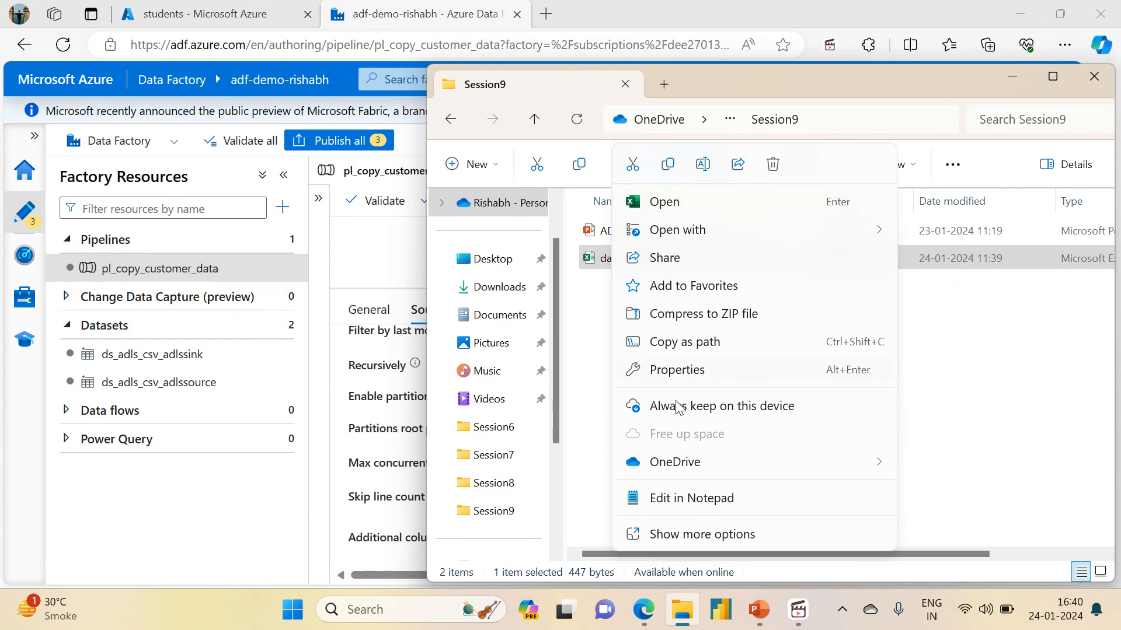
mouse_move(698, 229)
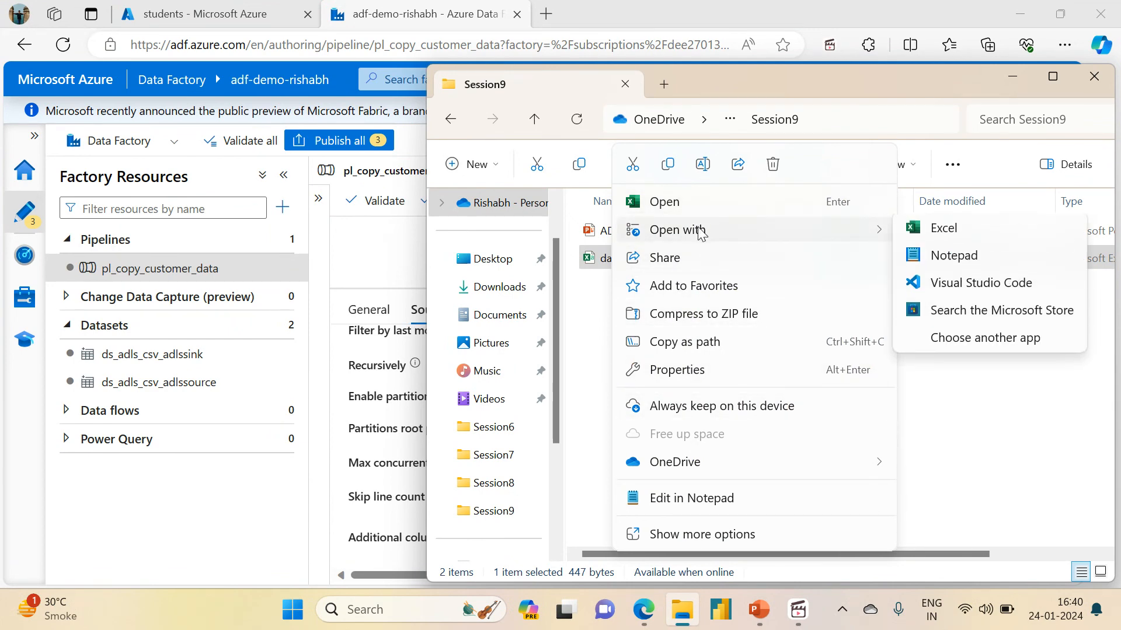
click(953, 260)
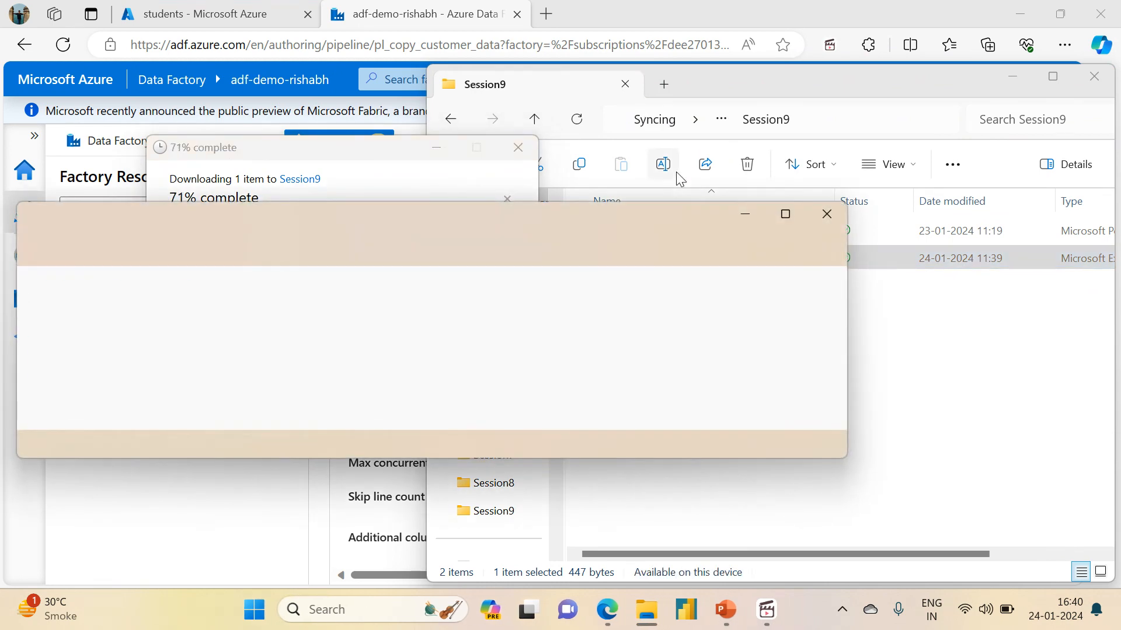
click(784, 215)
click(1099, 13)
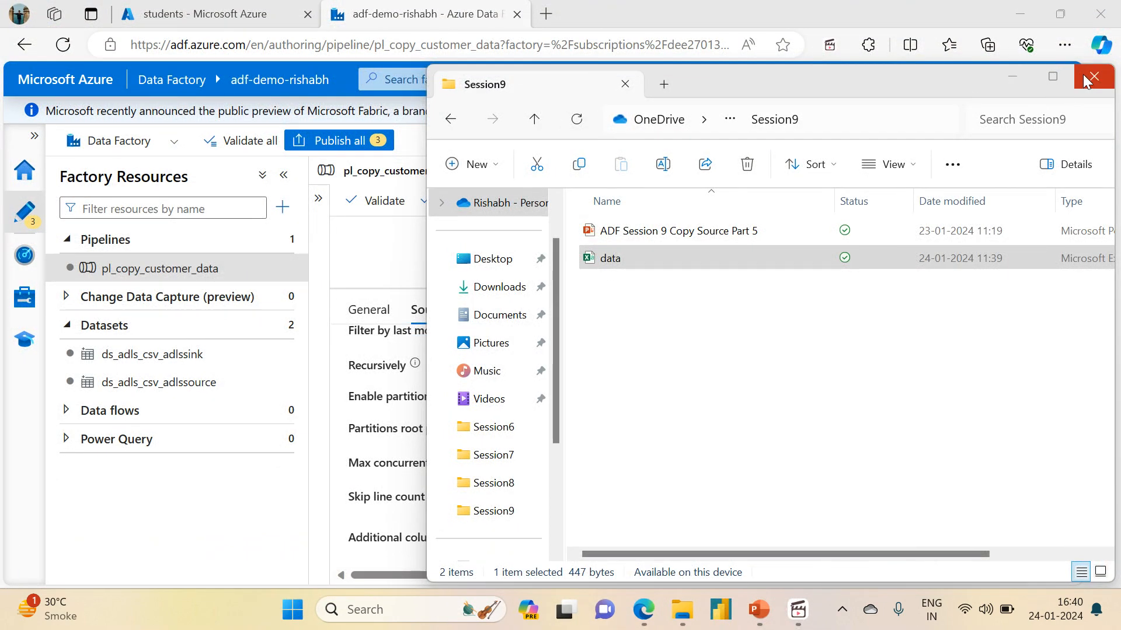
click(1084, 80)
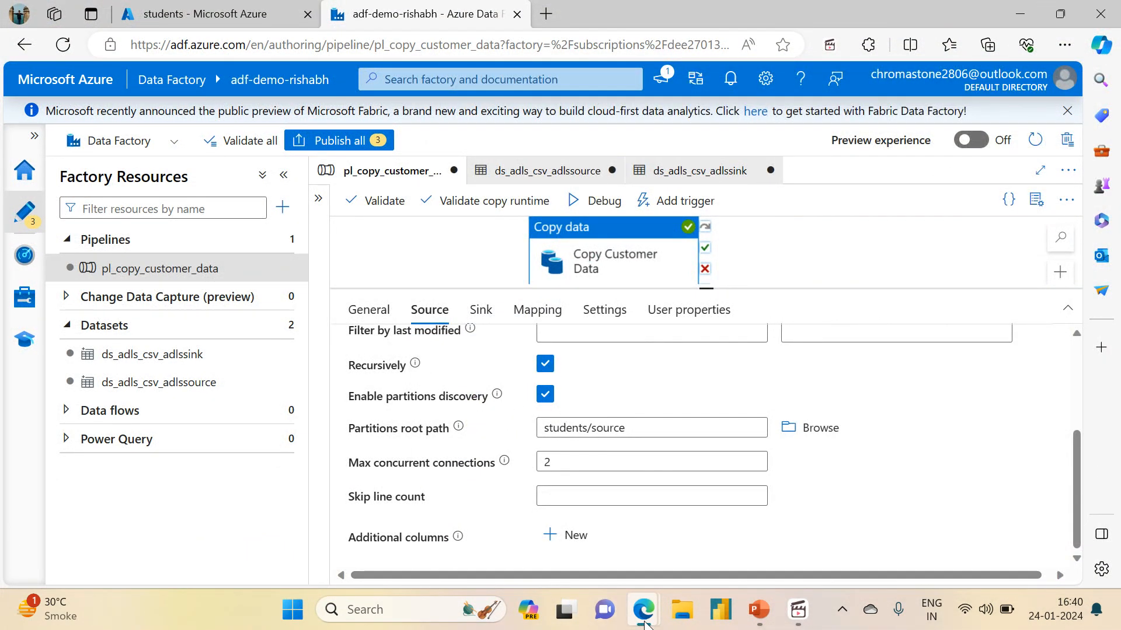
Switch to File Explorer and open the customers file from Downloads in a maximized Notepad window
click(683, 610)
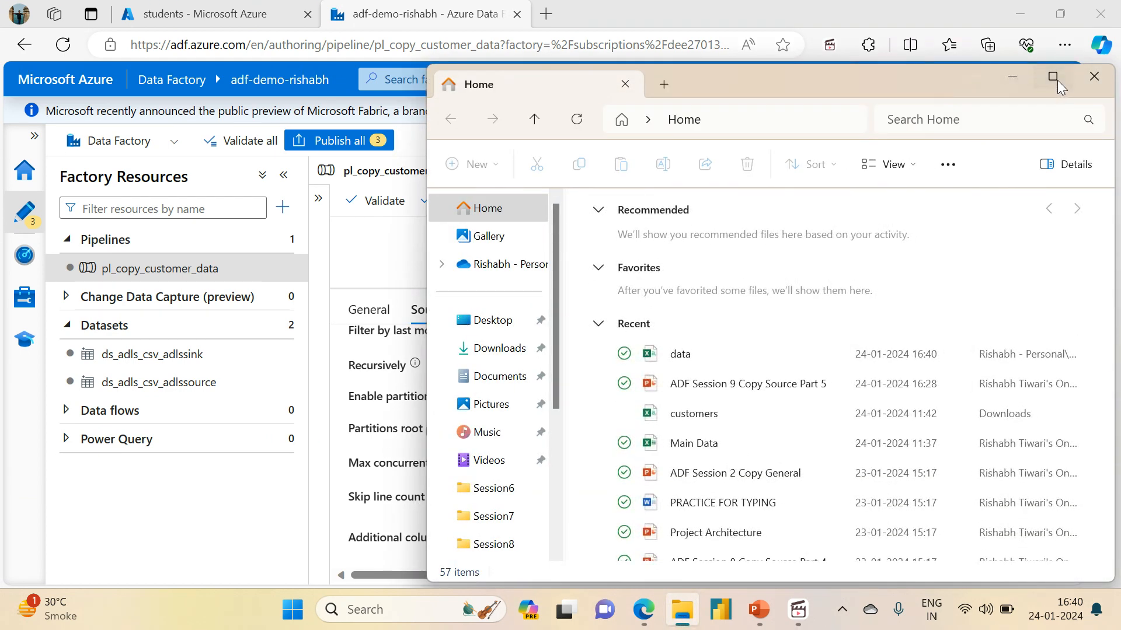
click(1054, 77)
click(70, 285)
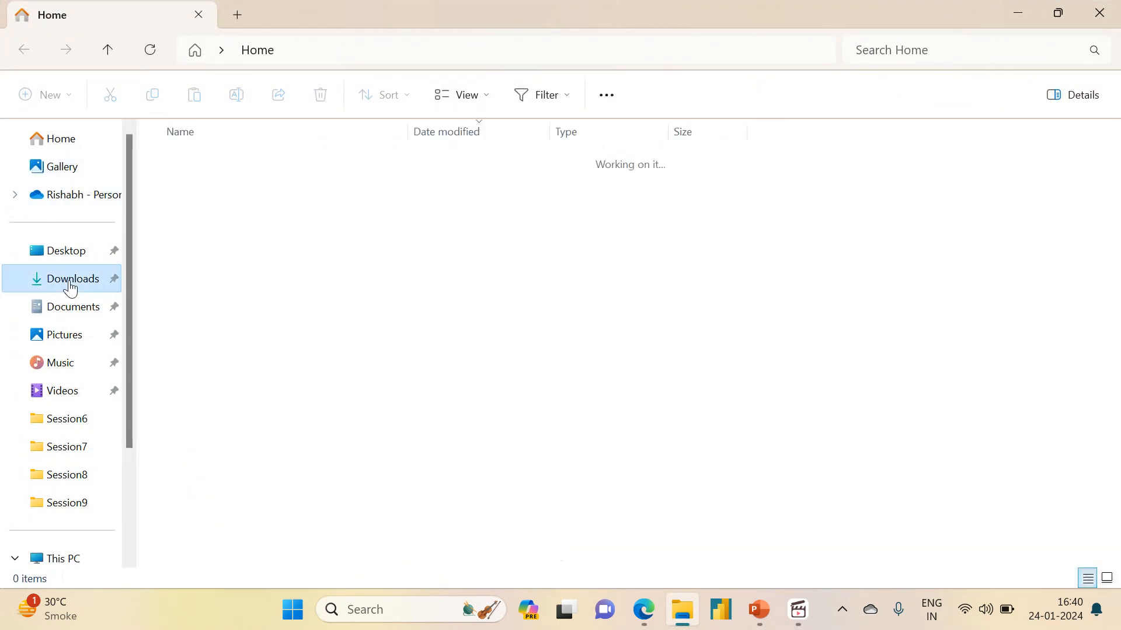
click(193, 184)
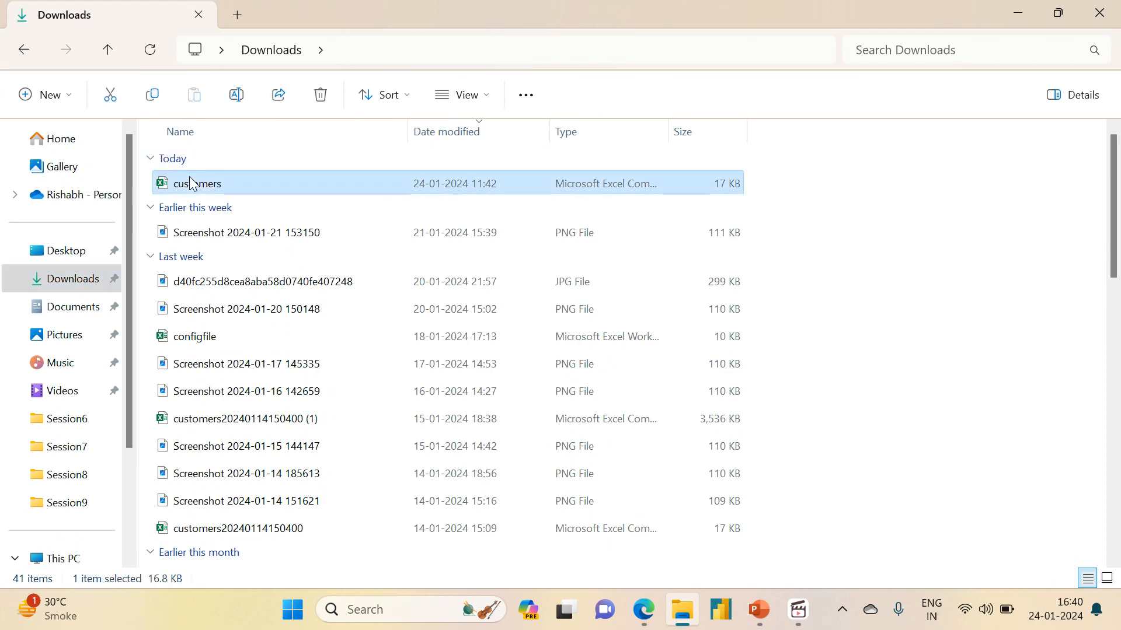
right_click(193, 184)
mouse_move(236, 261)
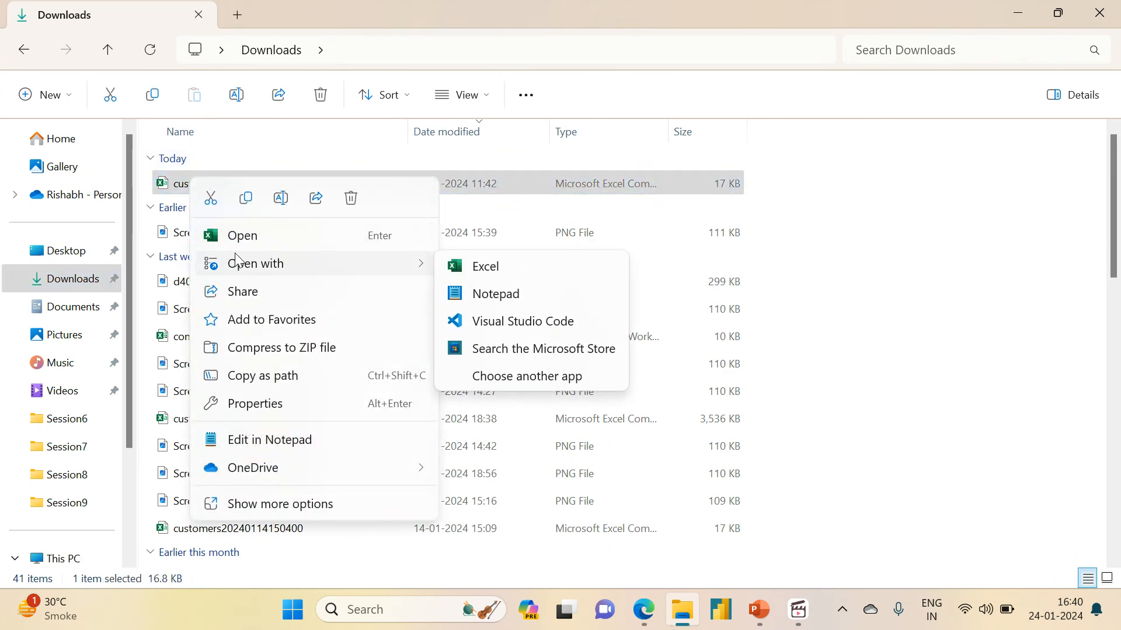
click(496, 295)
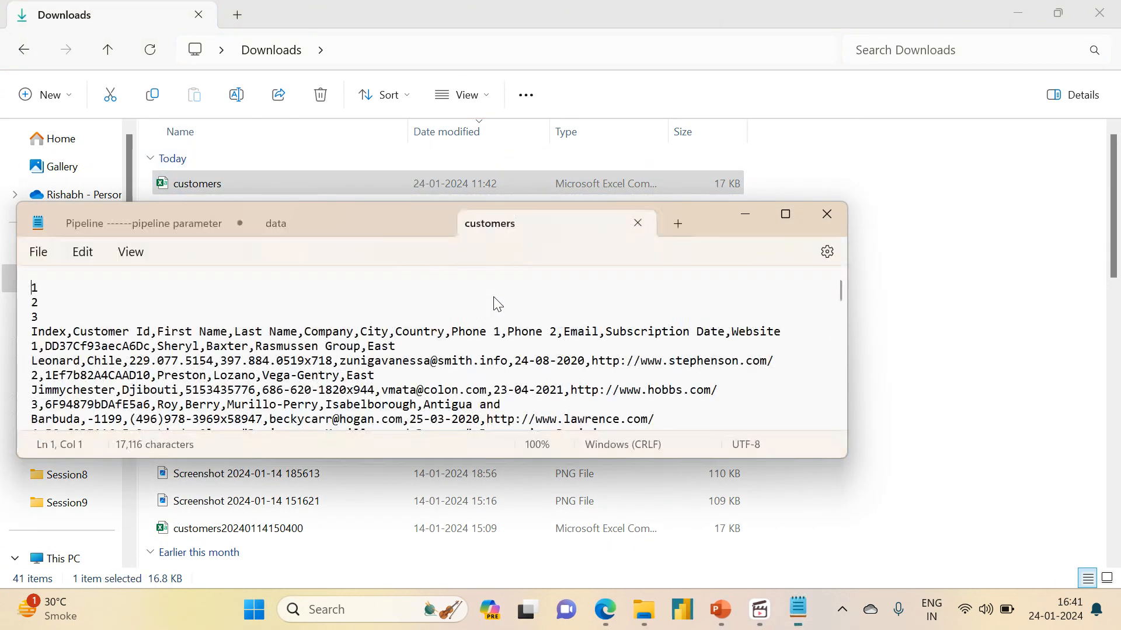
click(797, 211)
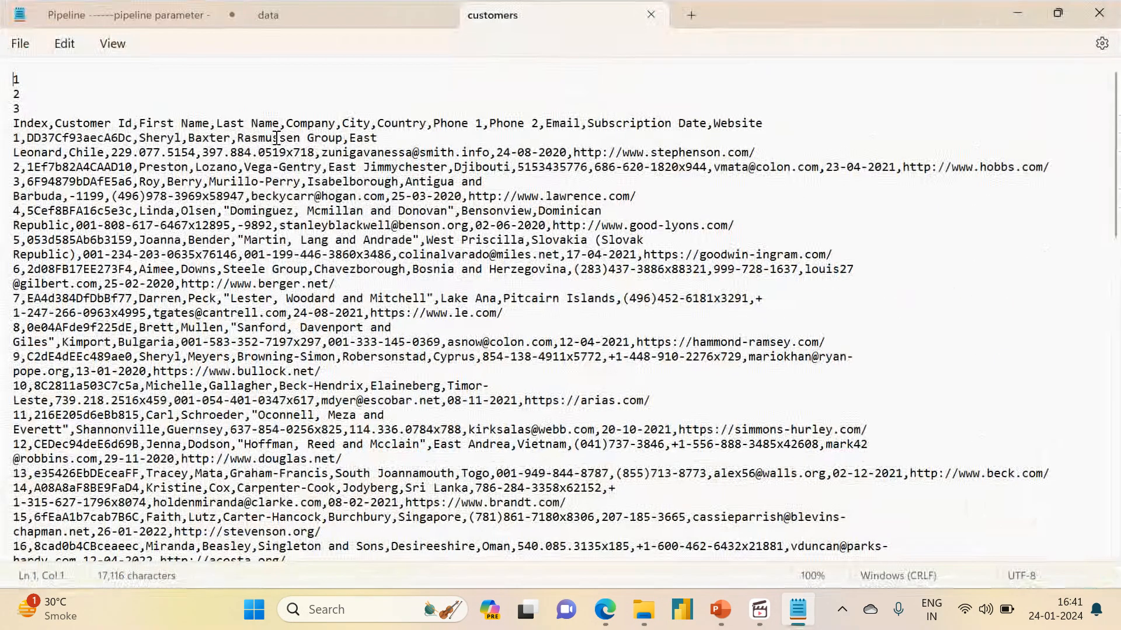
Examine the three extra lines above the header row of the customers file by highlighting them
drag(24, 108, 8, 82)
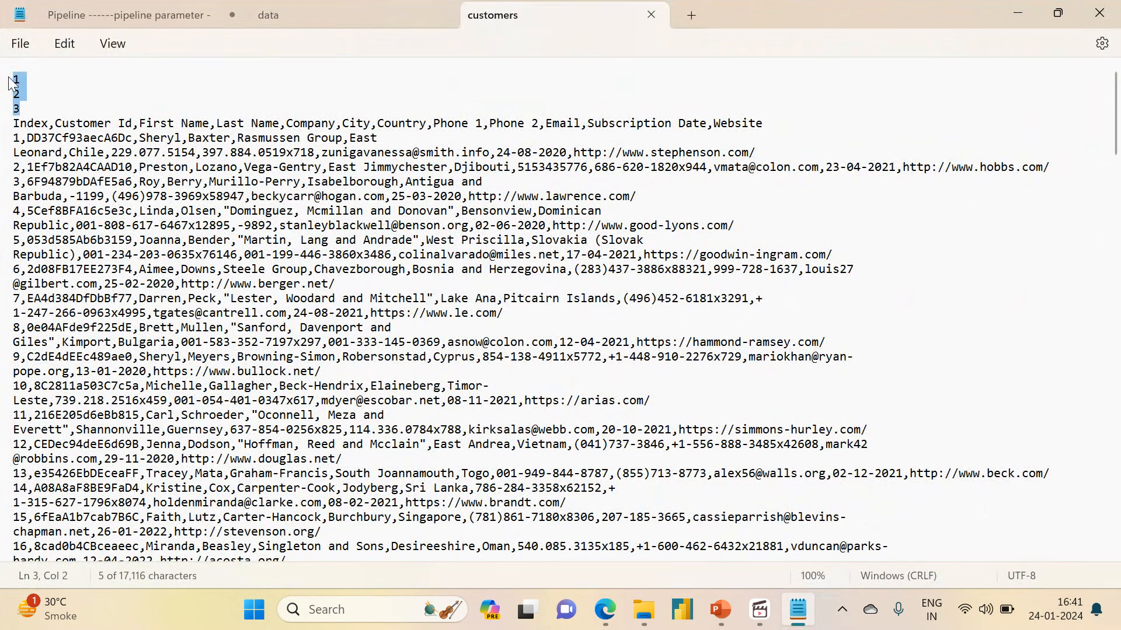
click(32, 111)
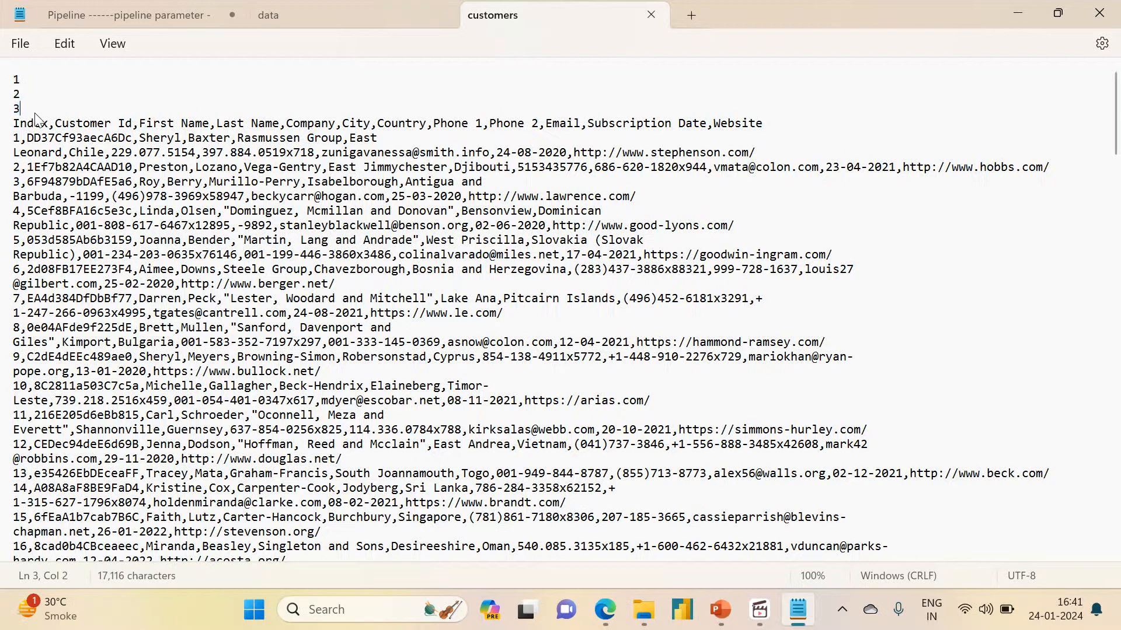
drag(32, 109, 15, 85)
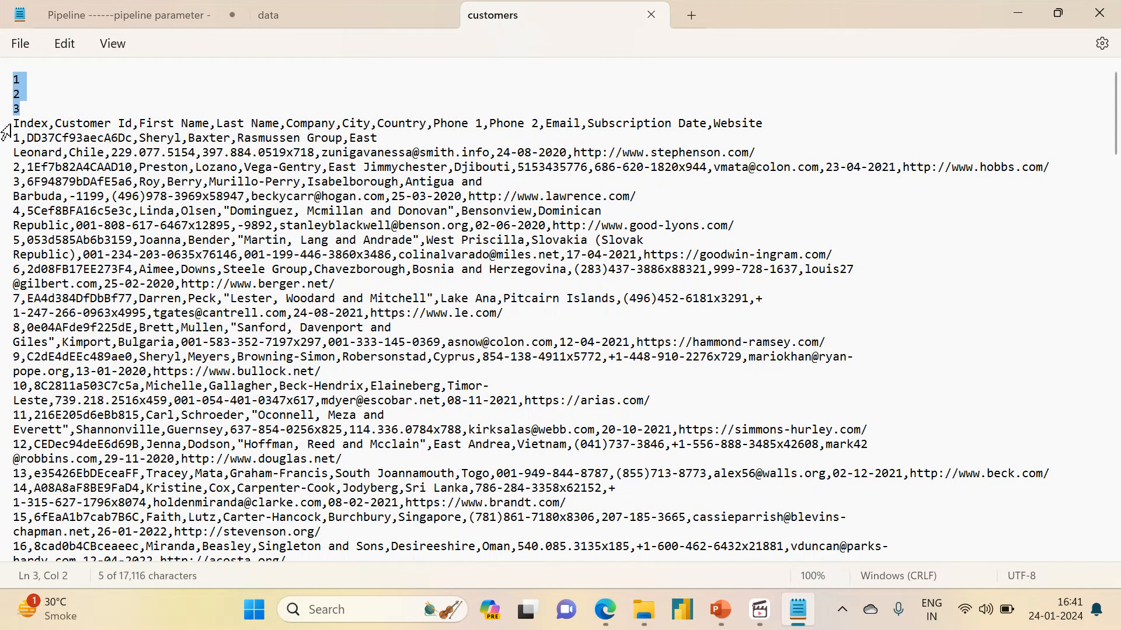
click(42, 104)
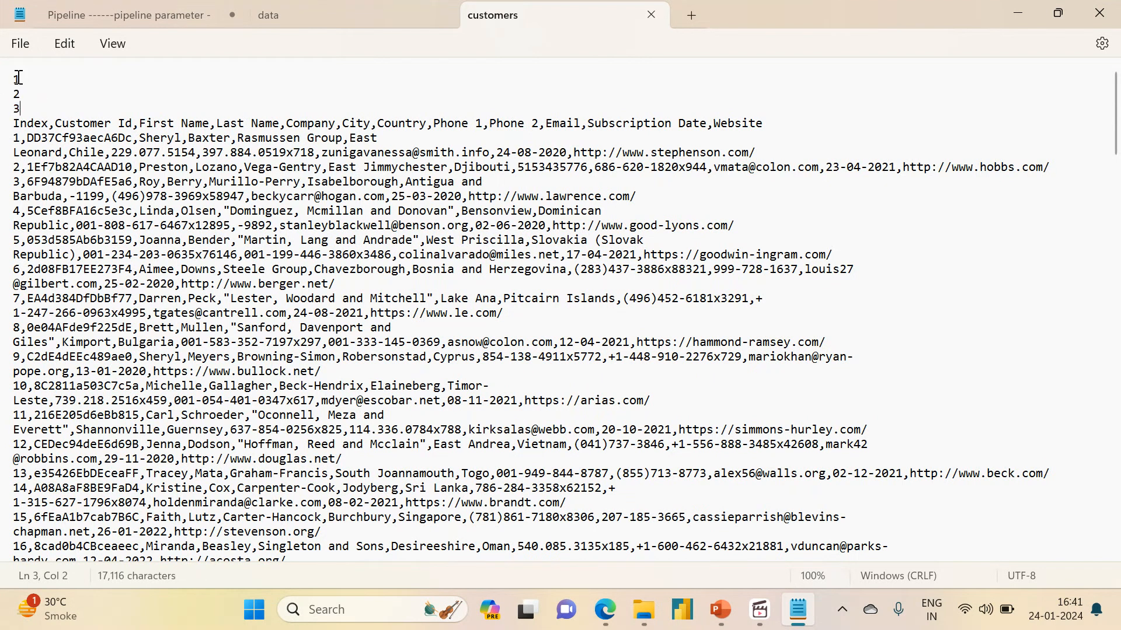
mouse_move(16, 78)
mouse_down()
mouse_move(34, 114)
mouse_move(1, 75)
mouse_up()
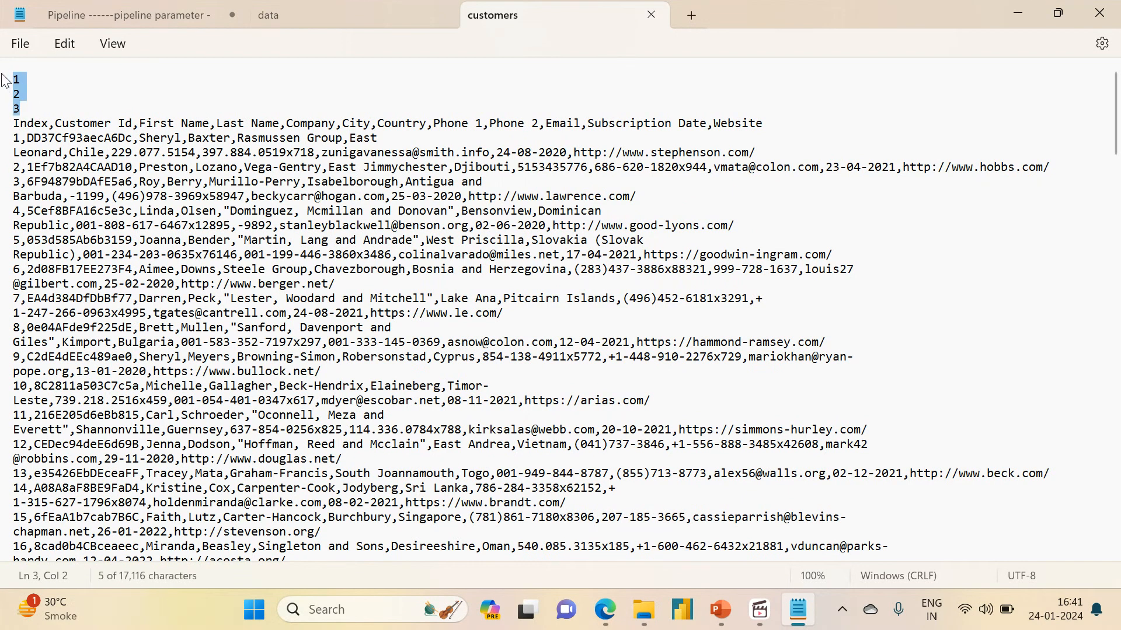
click(31, 111)
drag(34, 110, 10, 80)
click(29, 105)
drag(29, 105, 17, 77)
Switch back to the Azure portal in the browser and show the containers of the adfdemoadlsgen2acc storage account
mouse_move(604, 610)
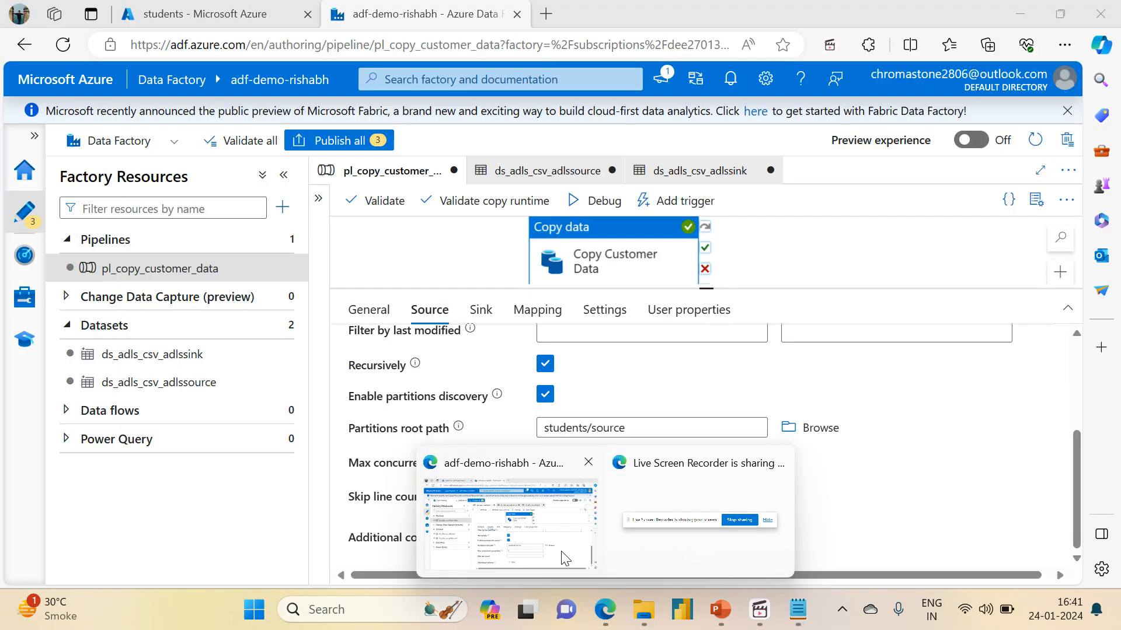
click(565, 558)
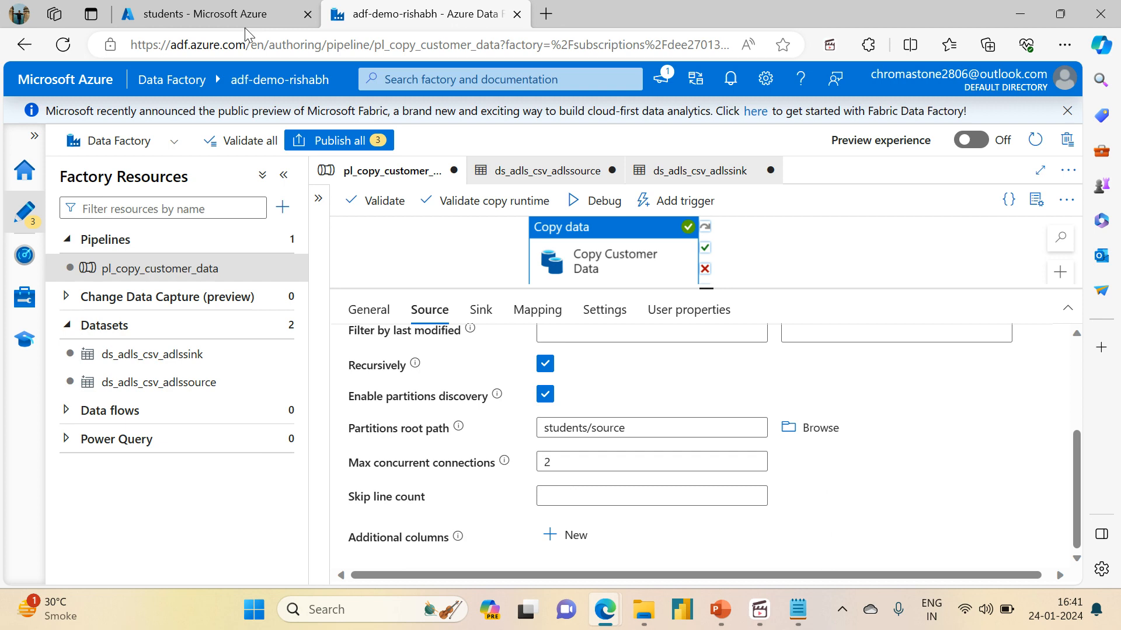
click(223, 9)
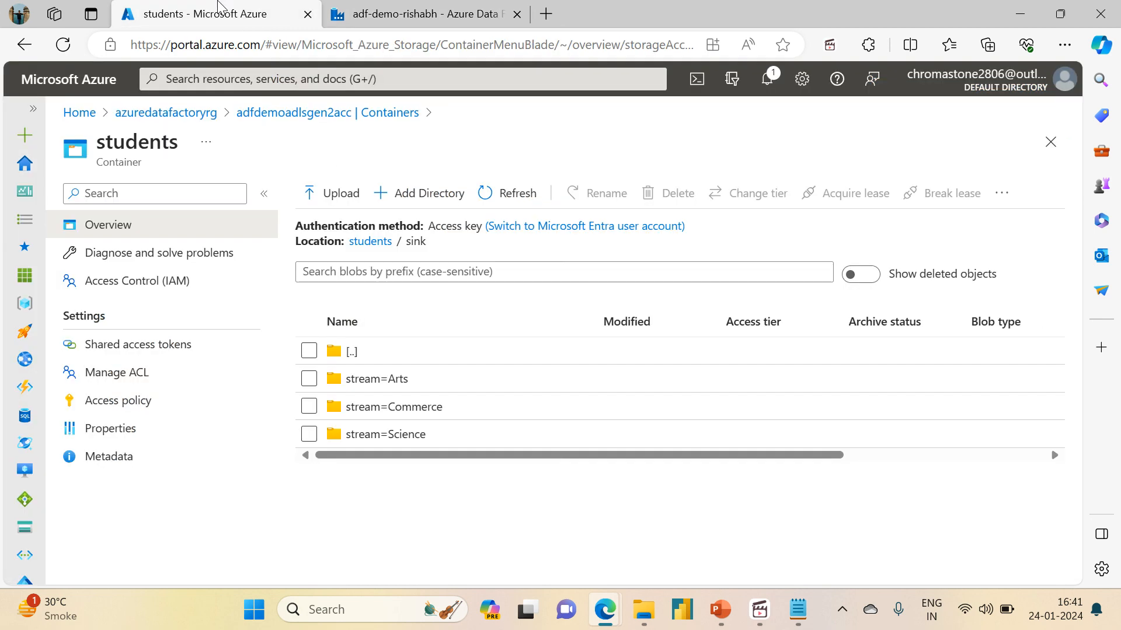
click(360, 241)
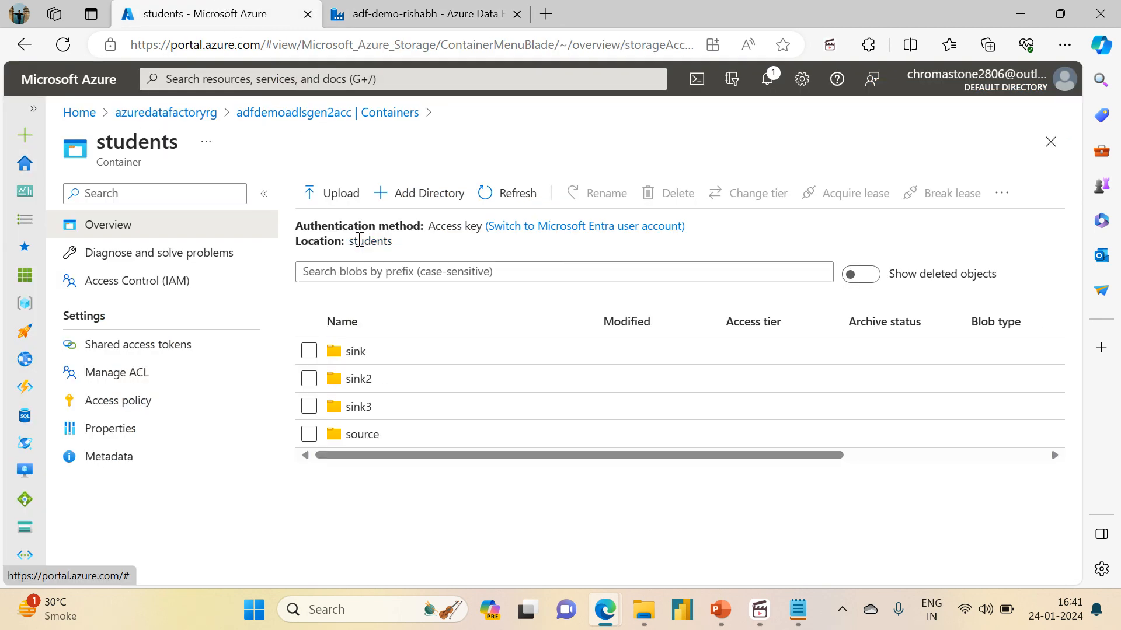
click(177, 116)
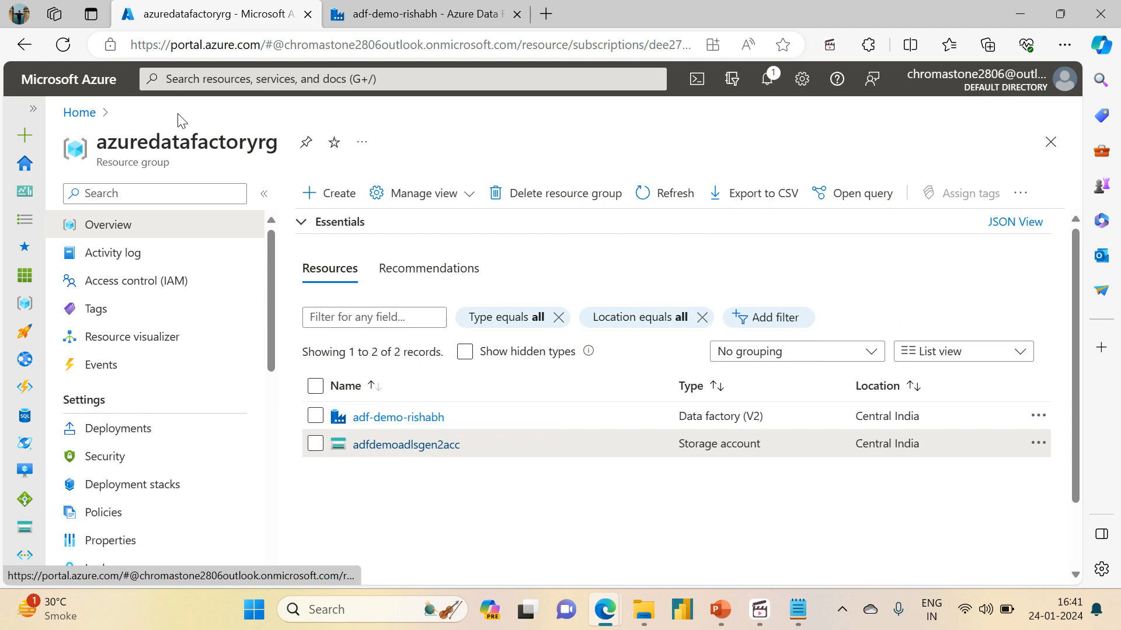
click(381, 446)
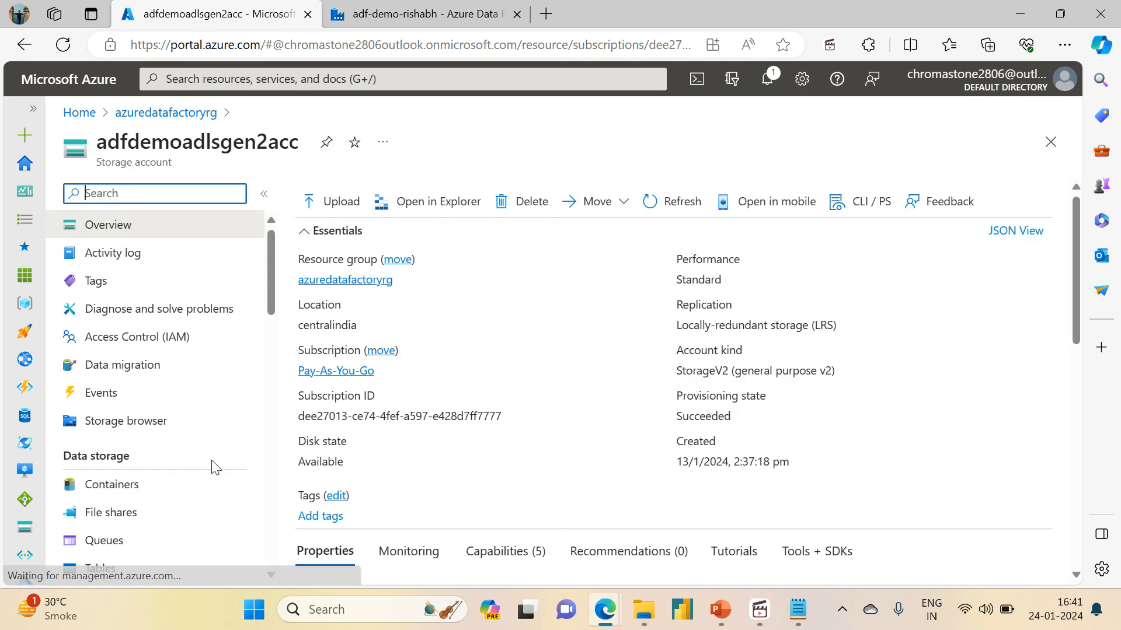
click(145, 496)
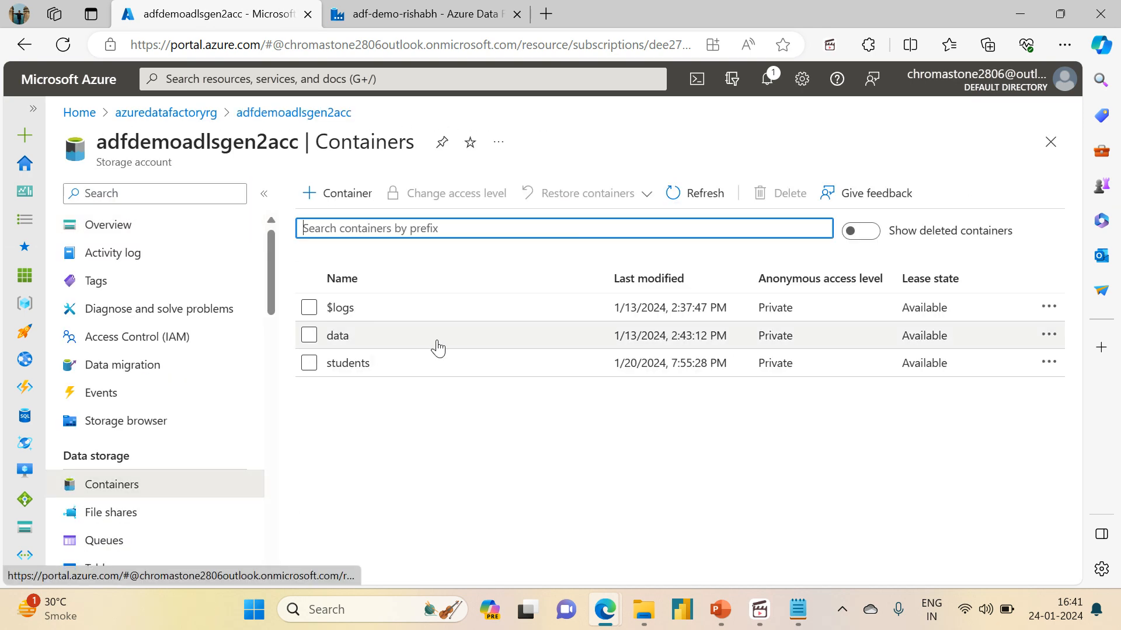
Open customers.csv from the data container's customers-source folder for editing and highlight its first three lines
click(337, 336)
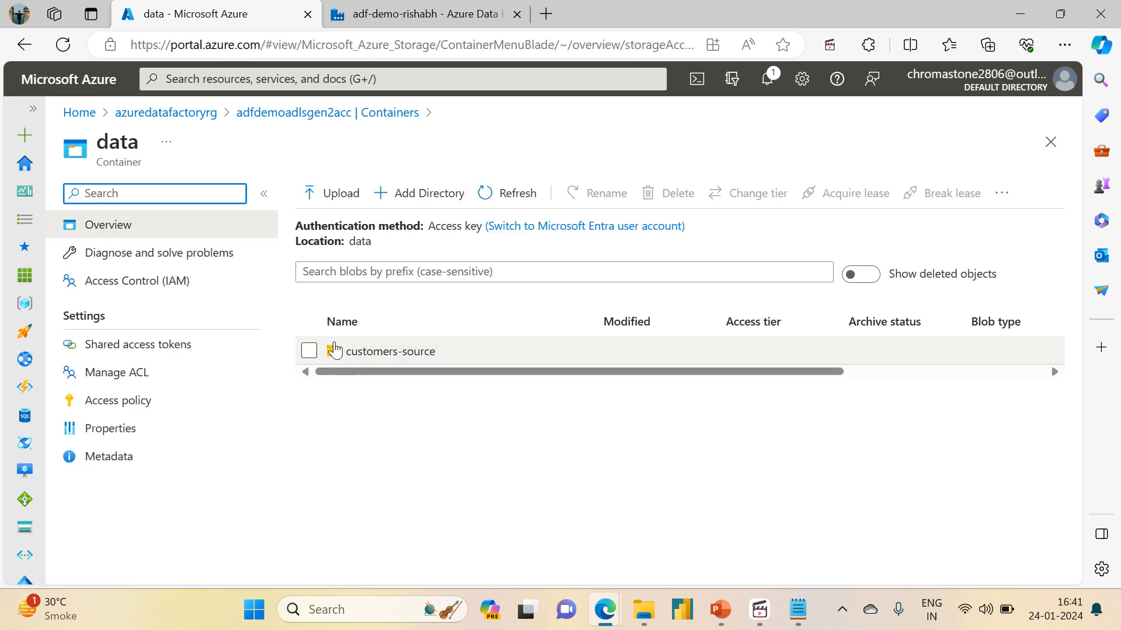
click(359, 351)
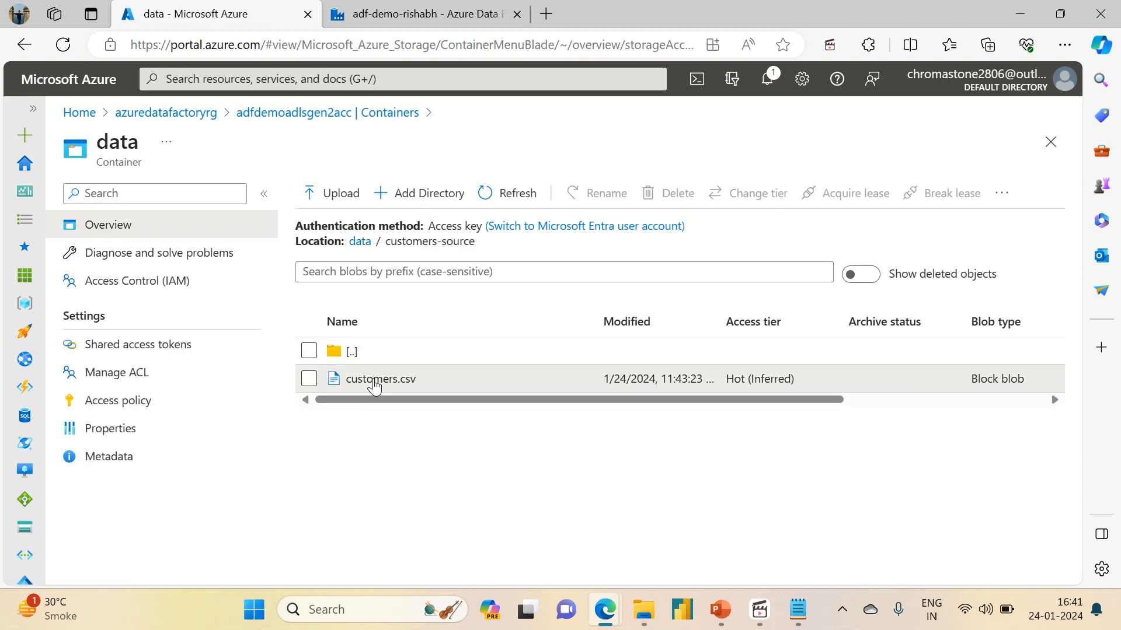
click(373, 385)
click(227, 238)
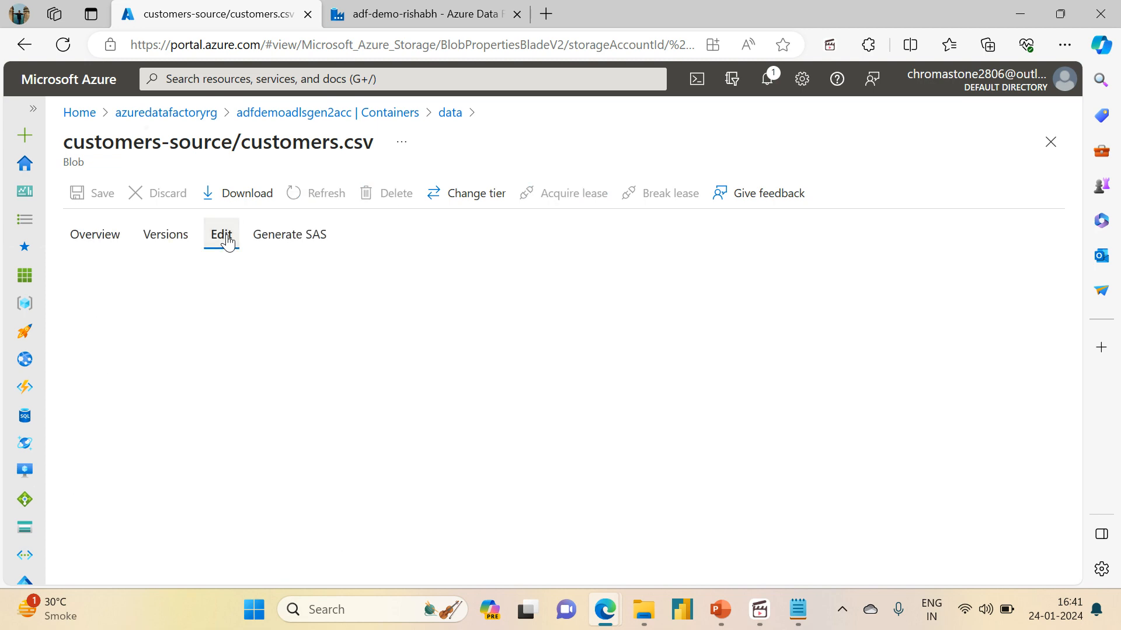
drag(139, 303, 124, 274)
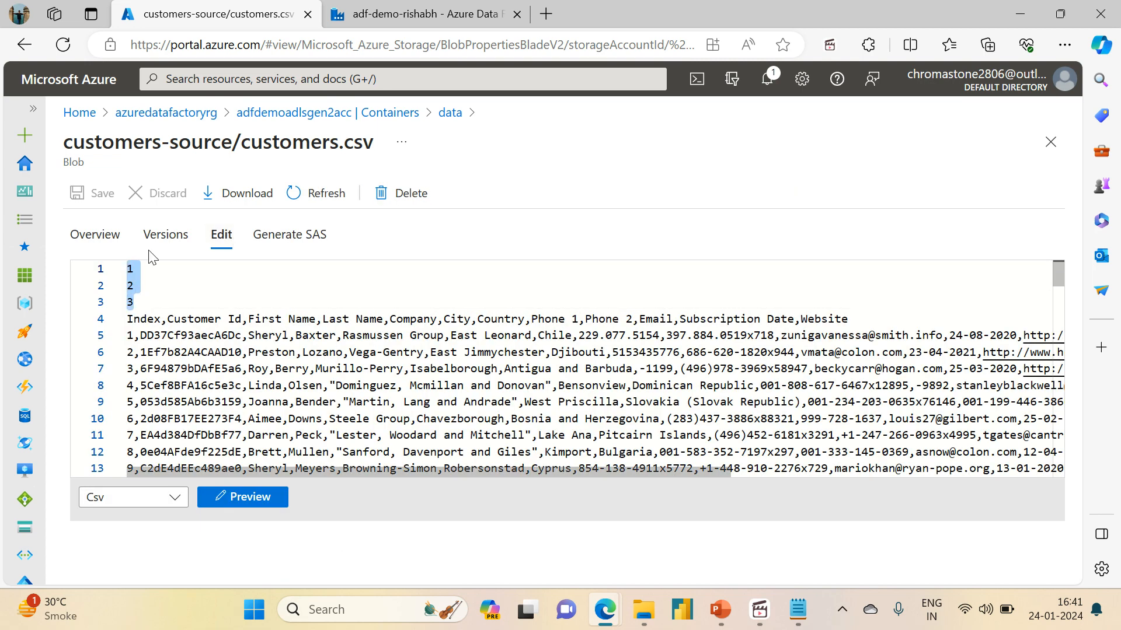
Return to Data Factory and close ds_adls_csv_adlssink, ds_adls_csv_adlssource and pl_copy_customer_data, discarding their unsaved changes
click(453, 13)
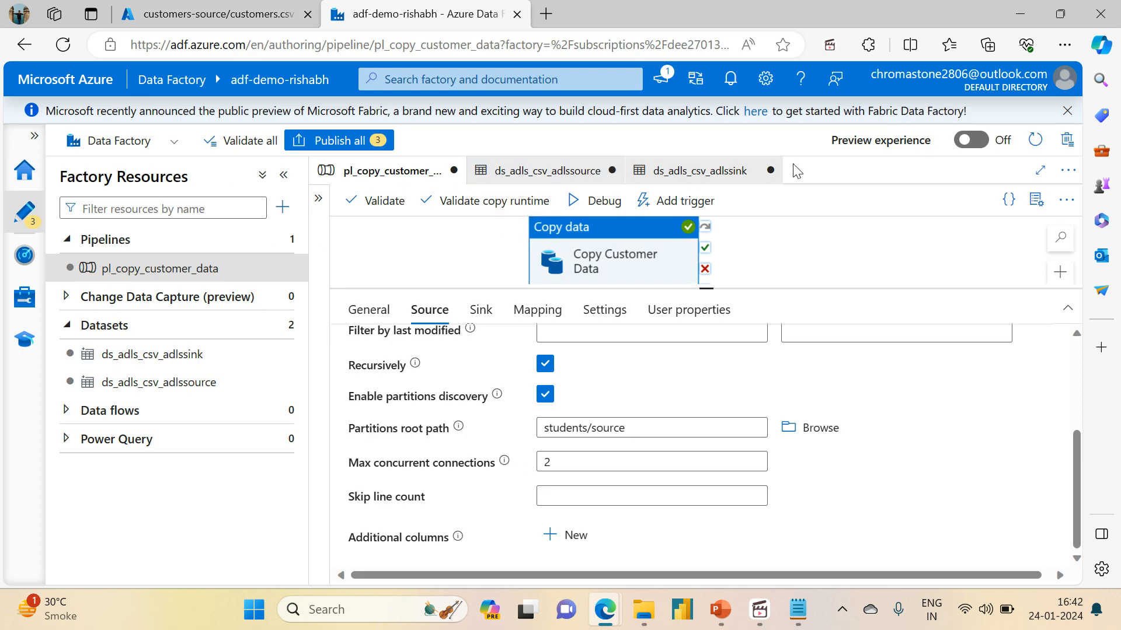
click(770, 170)
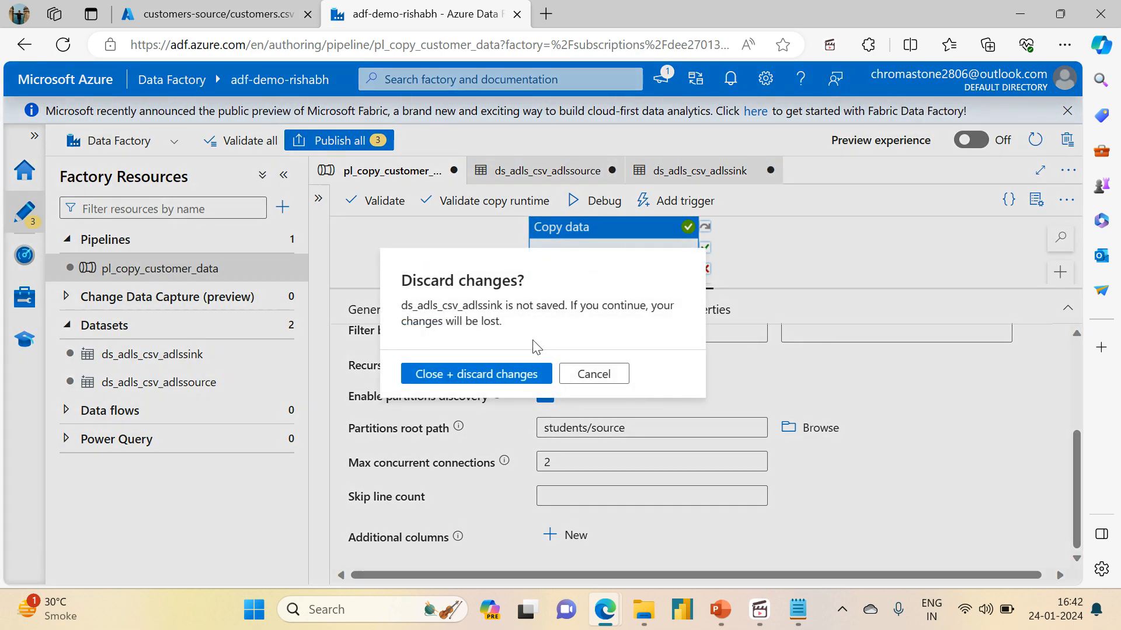
click(480, 379)
click(612, 171)
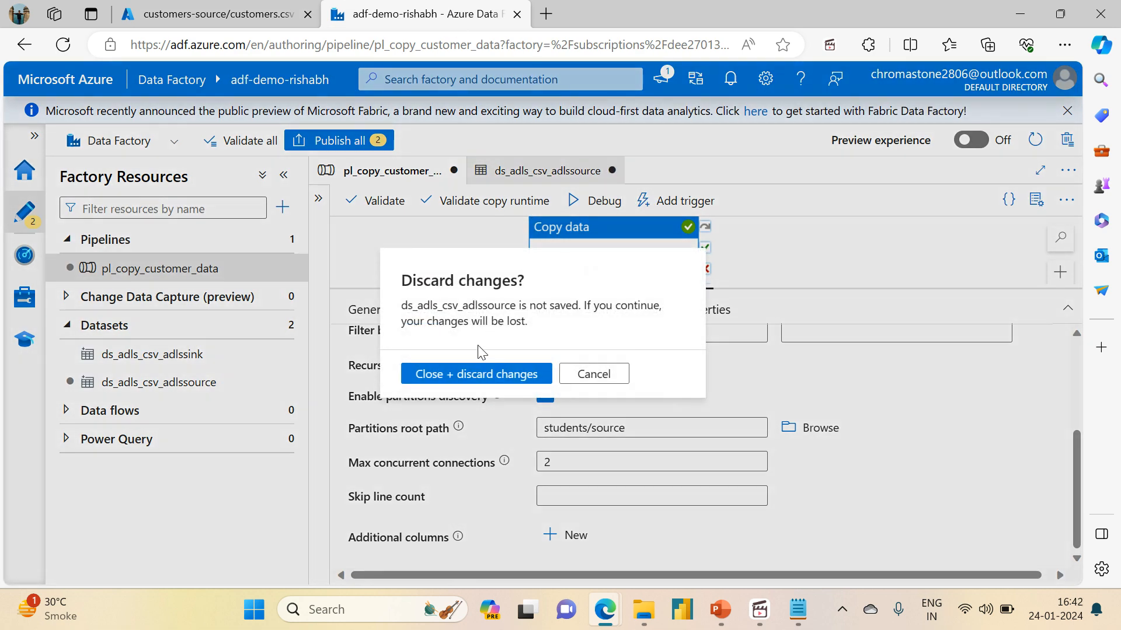
click(454, 378)
click(454, 169)
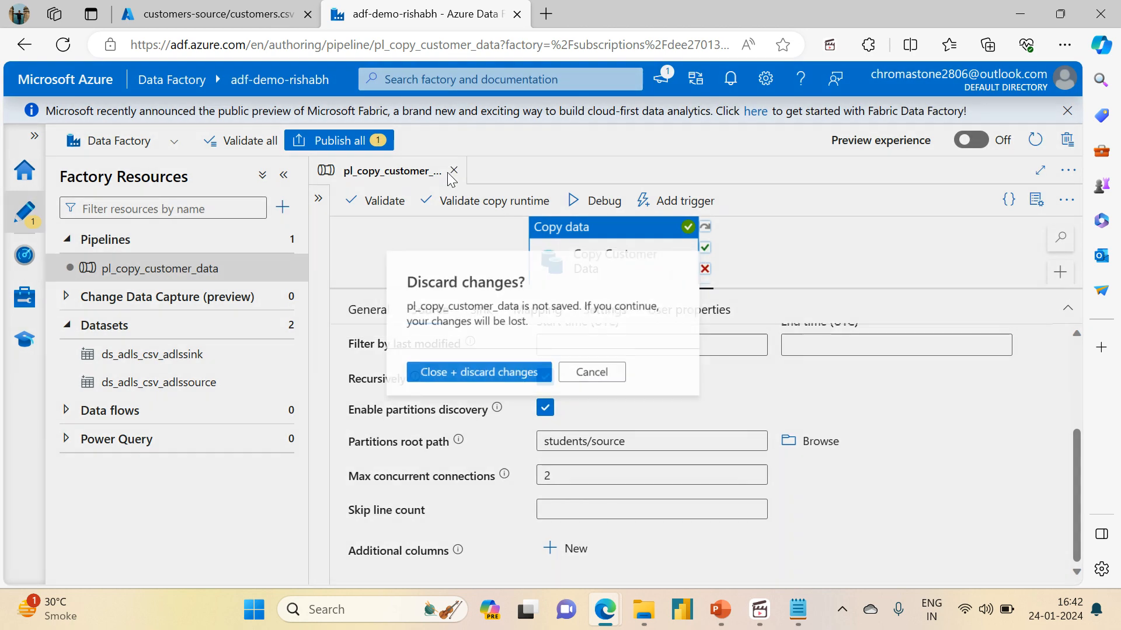
click(432, 377)
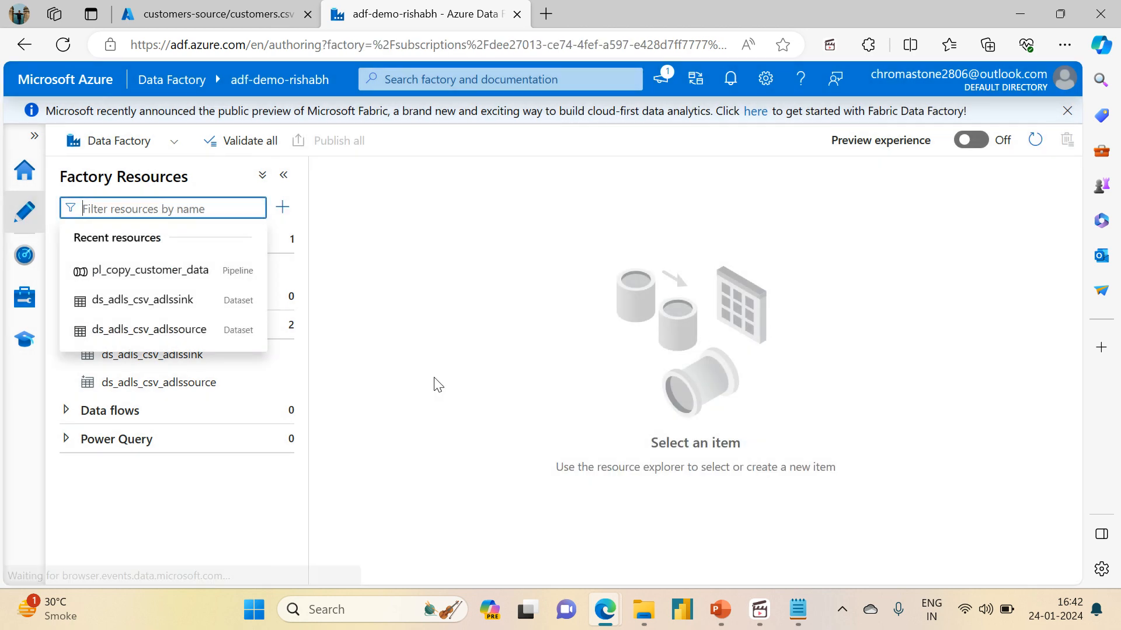
click(425, 257)
Reopen the pl_copy_customer_data pipeline and set Skip line count to 3 in the Copy Customer Data activity's source settings
click(150, 271)
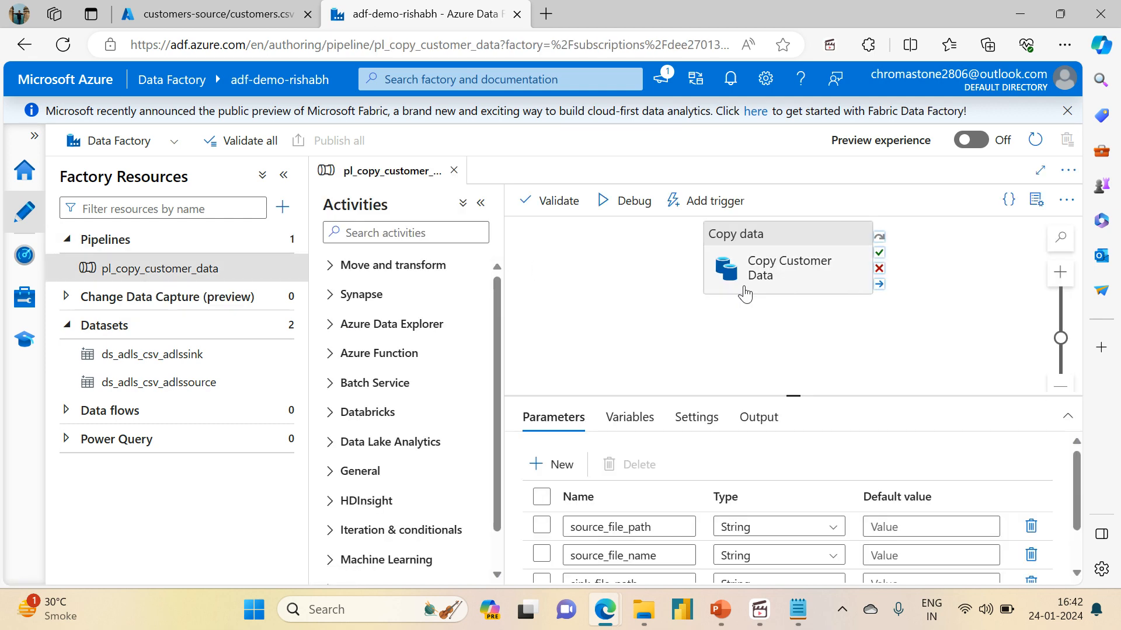
click(791, 273)
drag(789, 395, 674, 204)
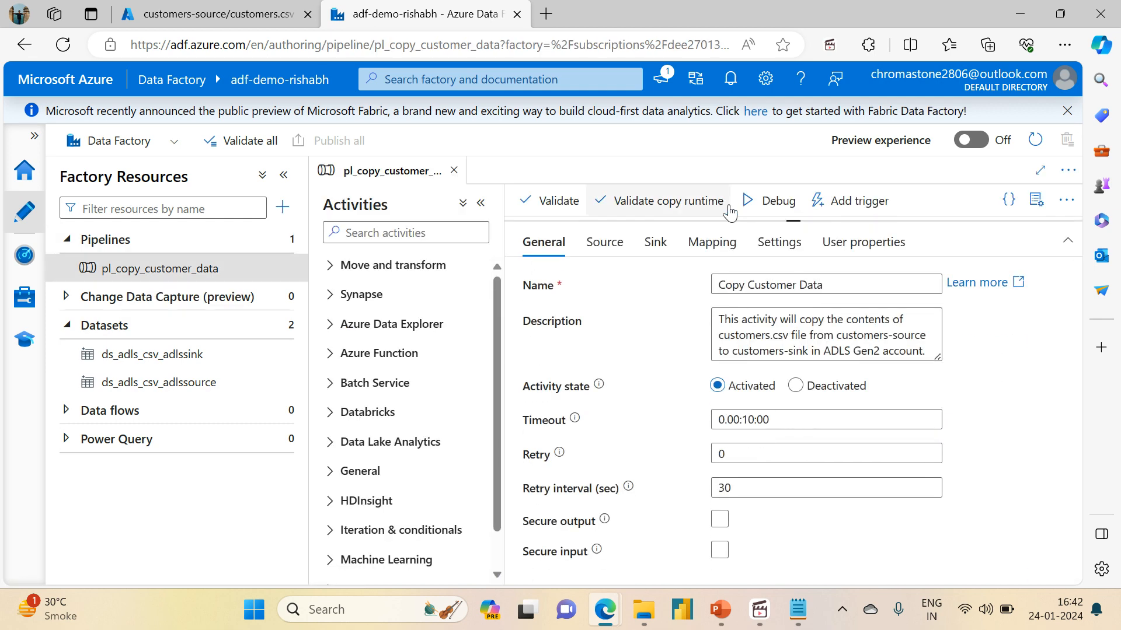
click(604, 242)
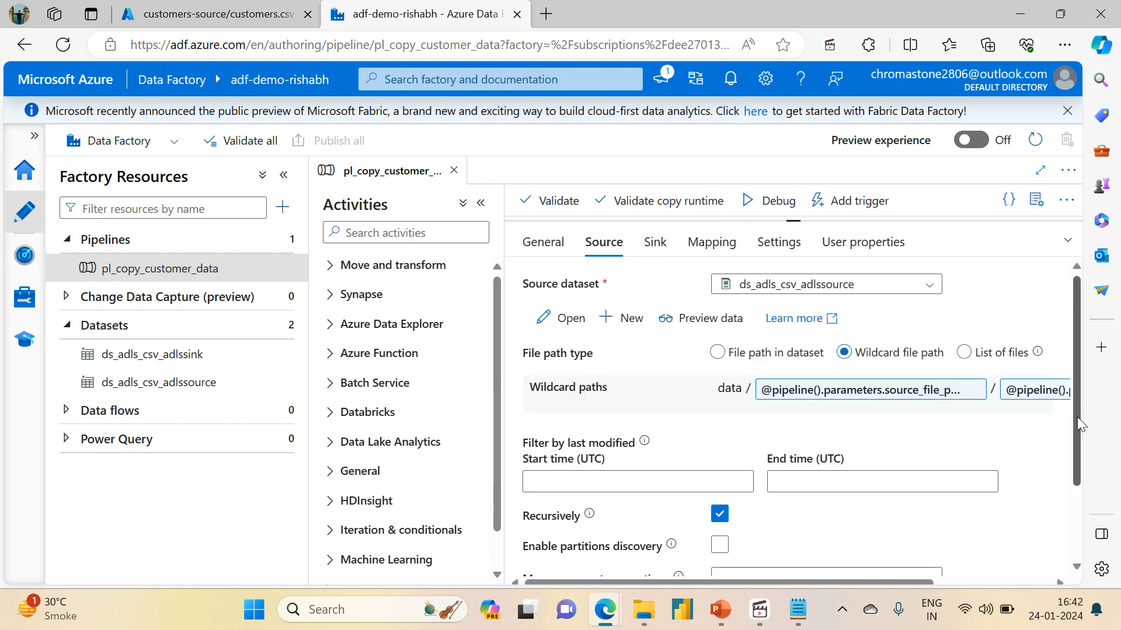
scroll(1079, 424, down, 2)
click(741, 506)
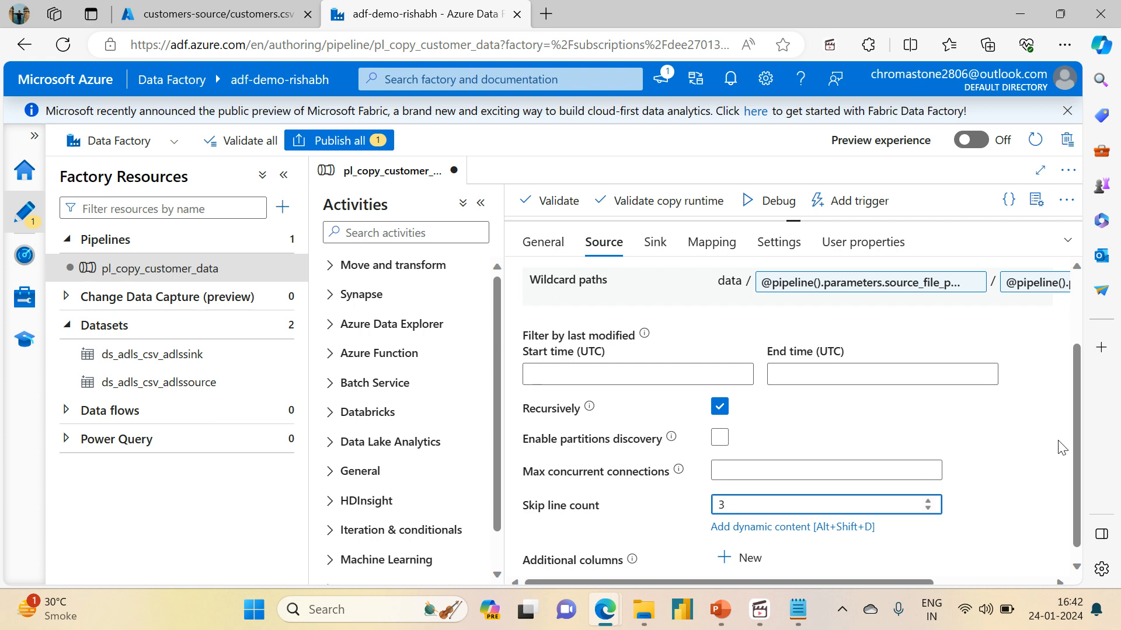
Publish the edited pl_copy_customer_data pipeline and show the copy activity's Sink settings
scroll(1061, 368, up, 2)
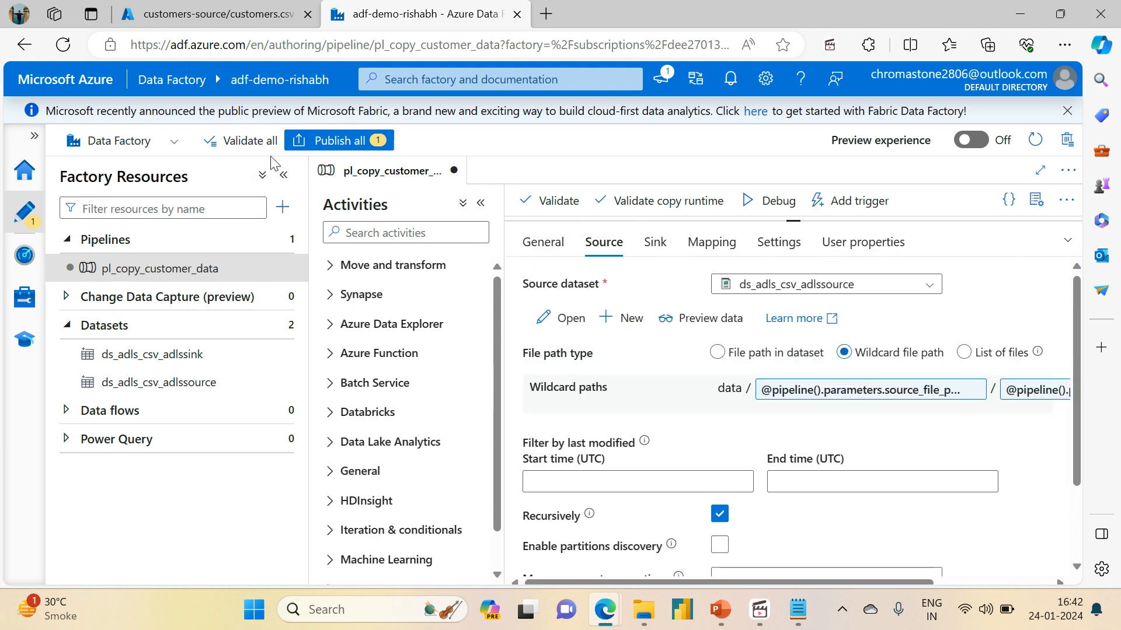
click(338, 140)
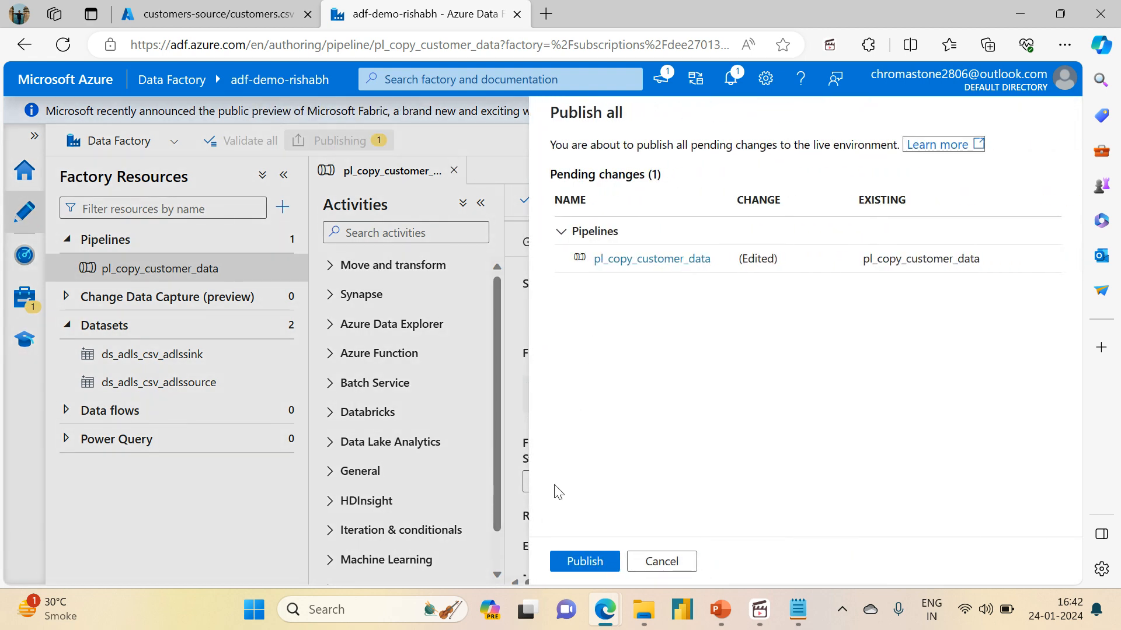
click(586, 561)
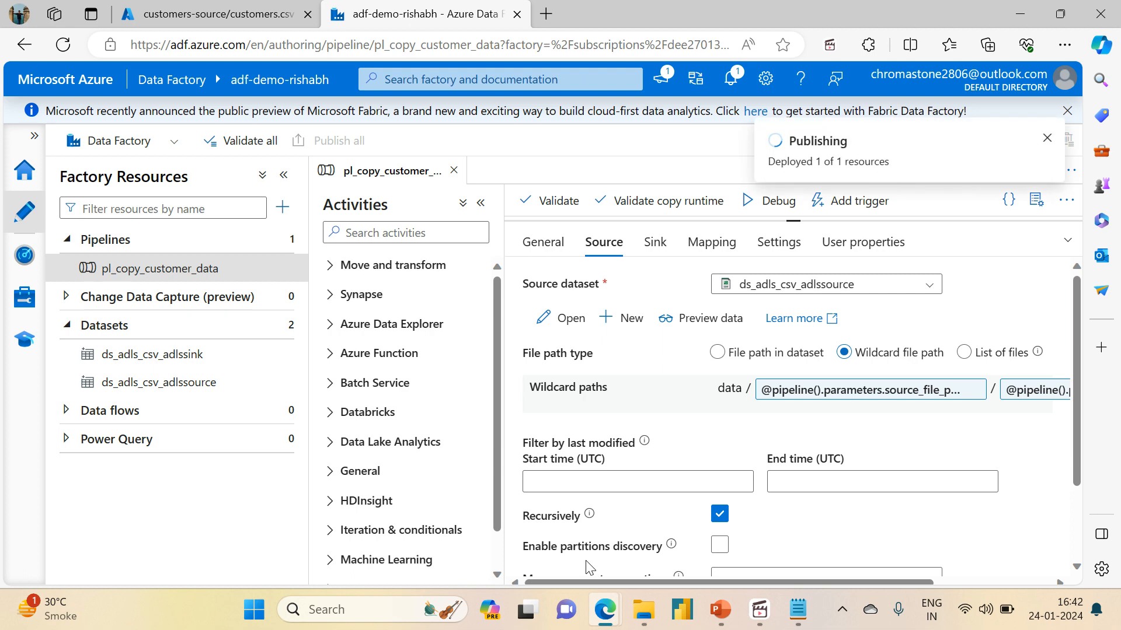
click(653, 245)
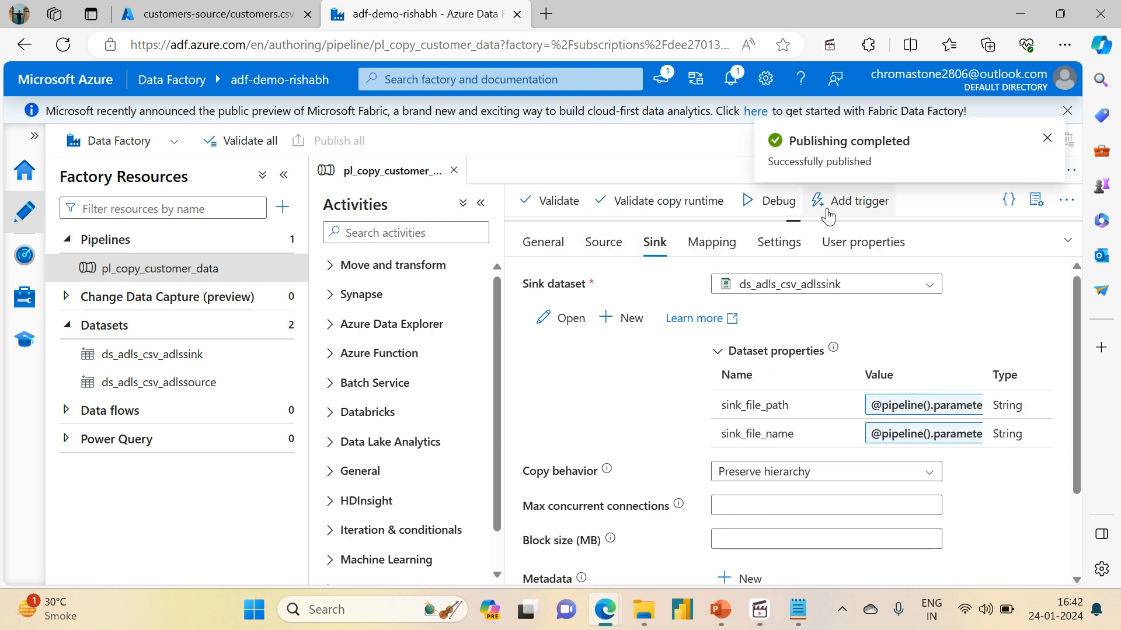
Prepare a debug run of the pipeline with source_file_path coustomers-source and source_file_name customers.csv
click(778, 204)
click(840, 209)
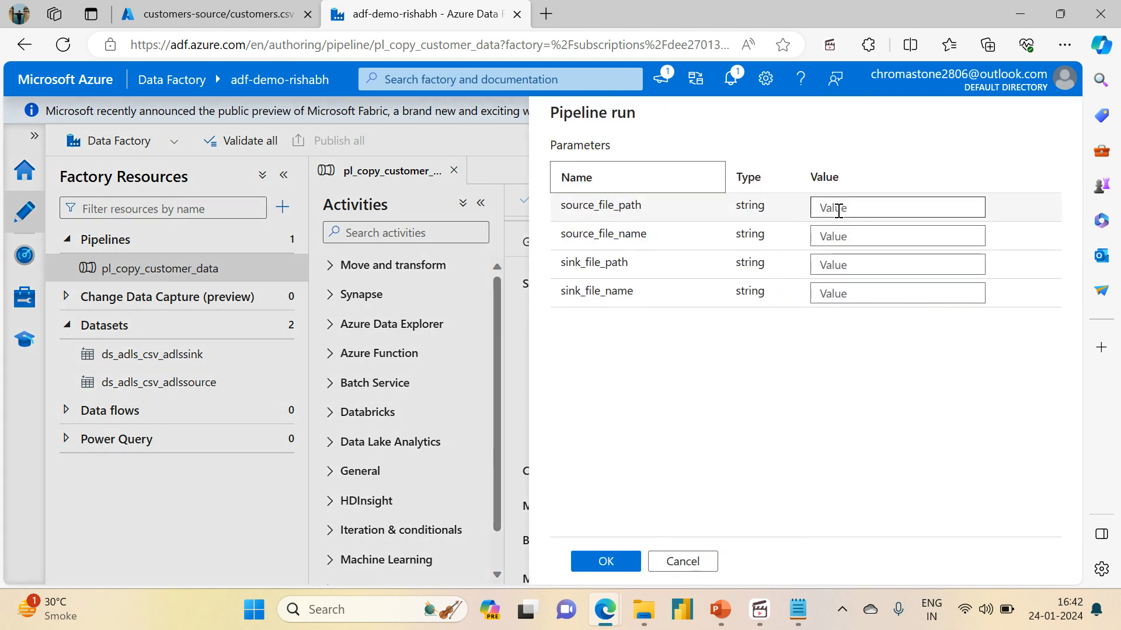
text(customers-source)
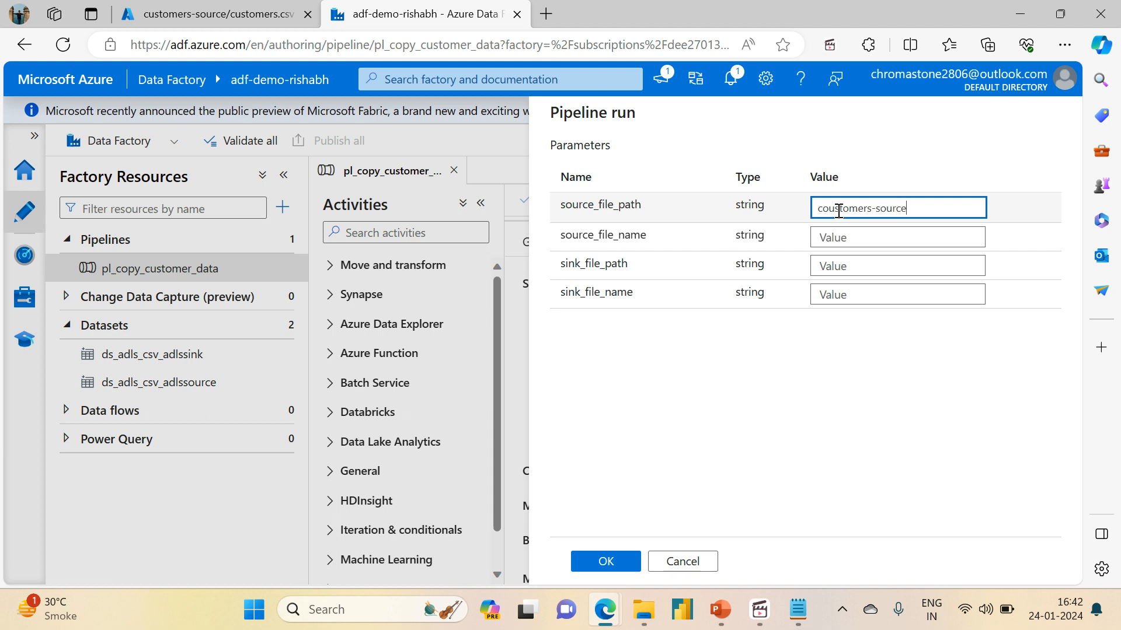
key(Tab)
text(s)
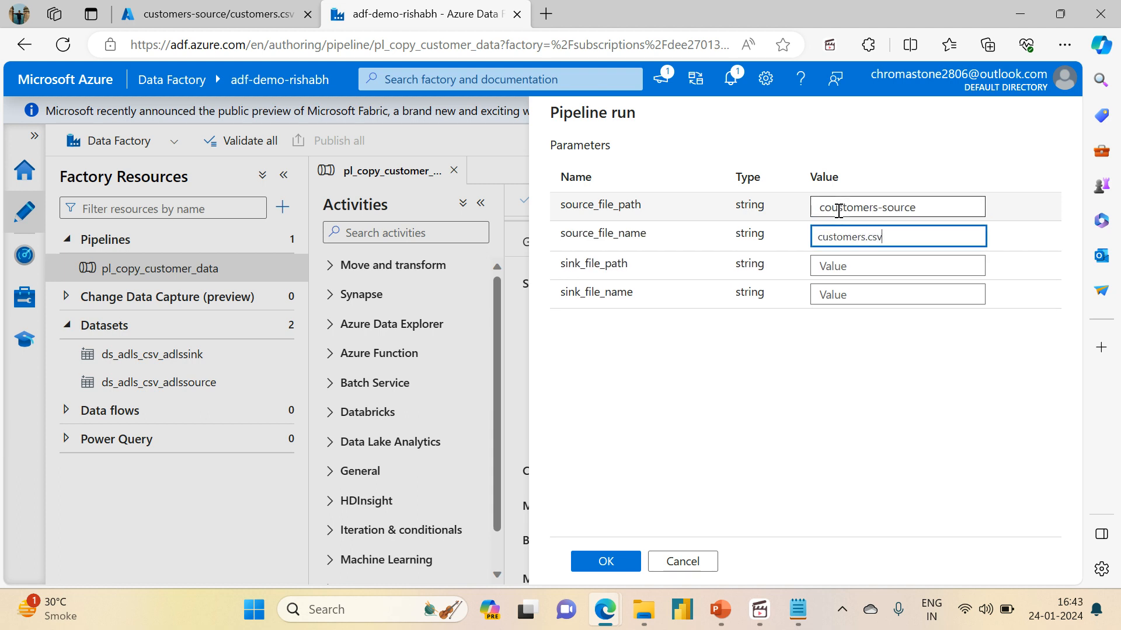
Set sink_file_path to customers-sink and sink_file_name to customers.csv, and start the debug run
key(Tab)
text(sus)
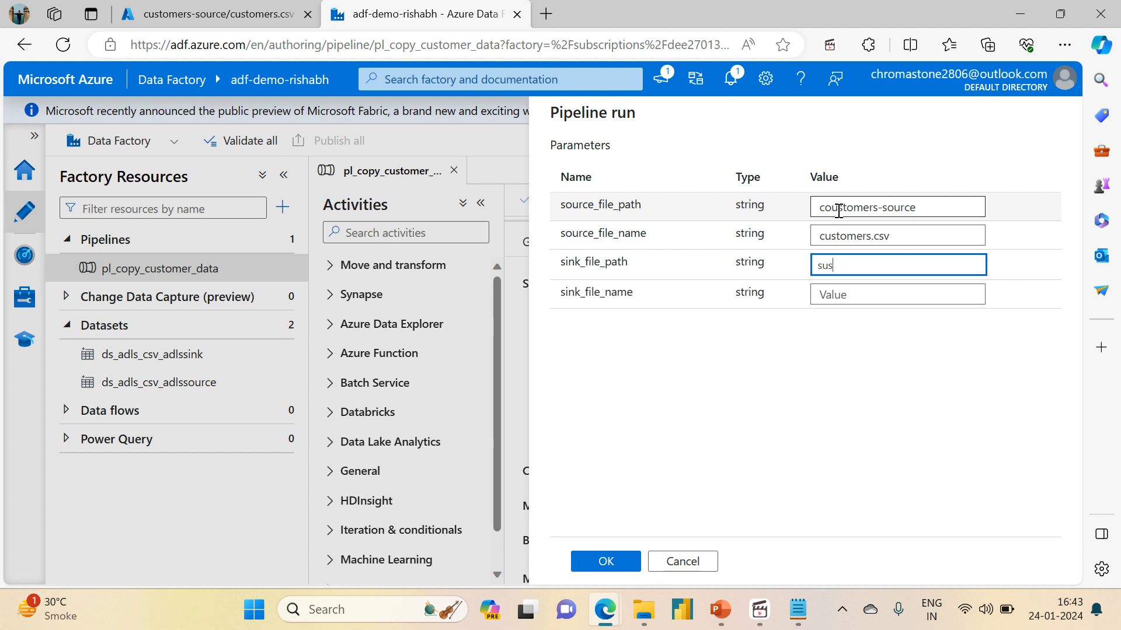
key(BackSpace)
key(BackSpace)
key(BackSpace)
text(custo)
key(Tab)
text(customer)
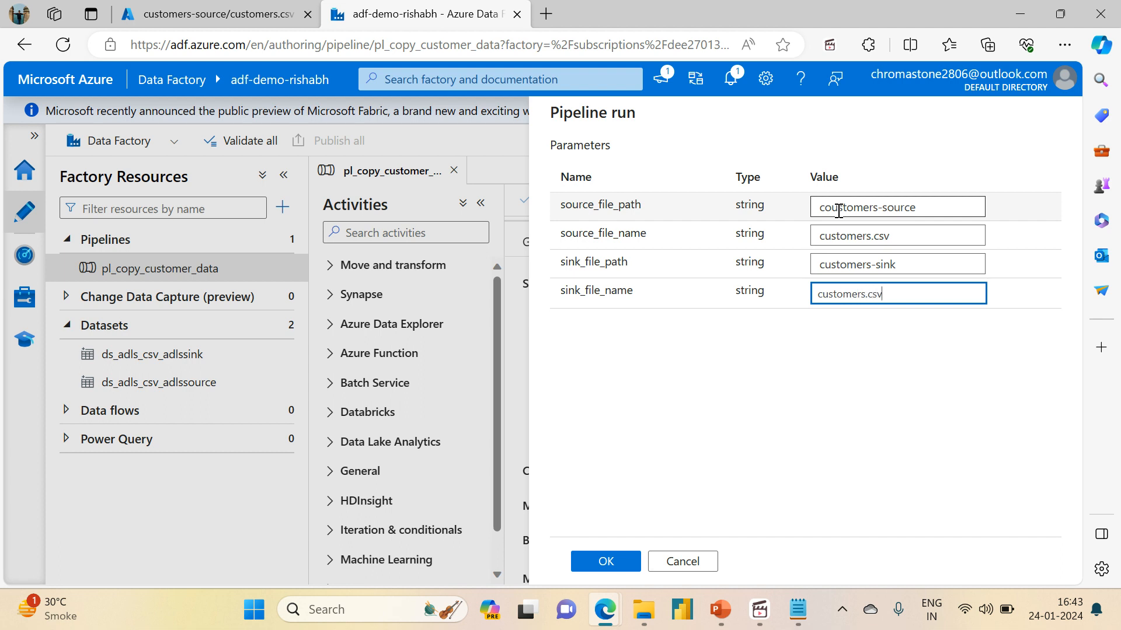
click(737, 447)
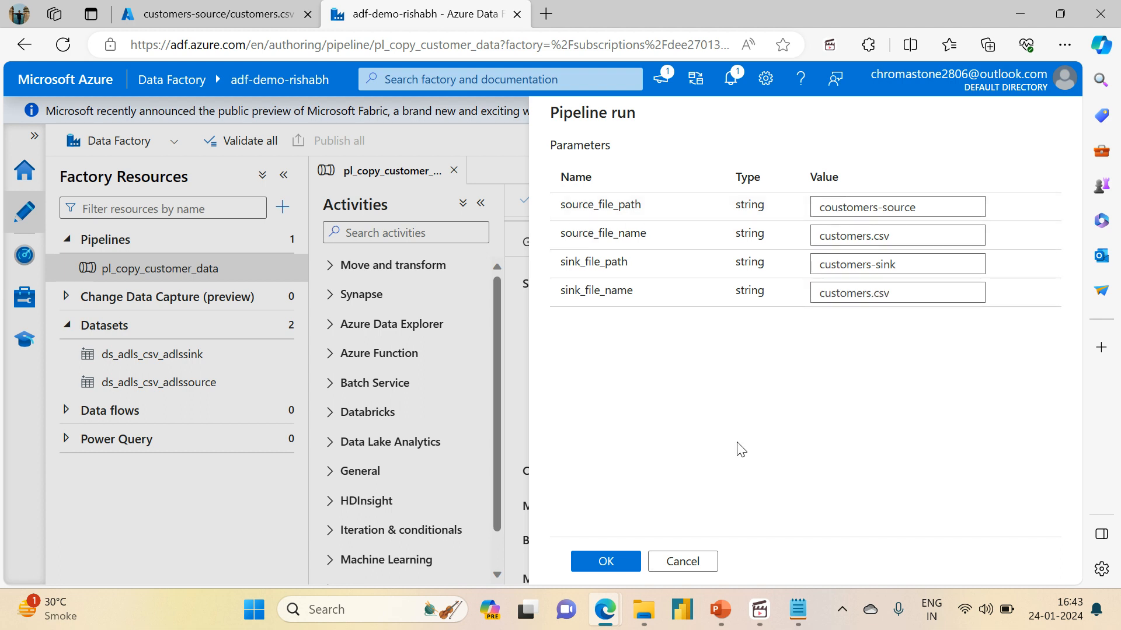
click(606, 562)
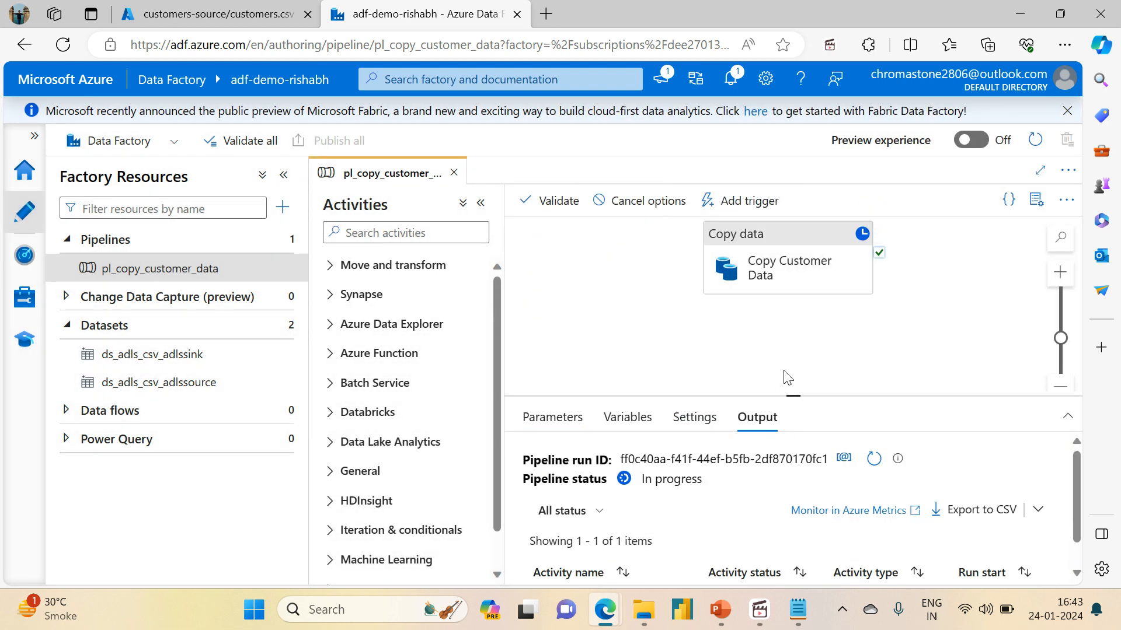
Enlarge the run output area and refresh the debug run's status until it finishes
drag(797, 396, 793, 330)
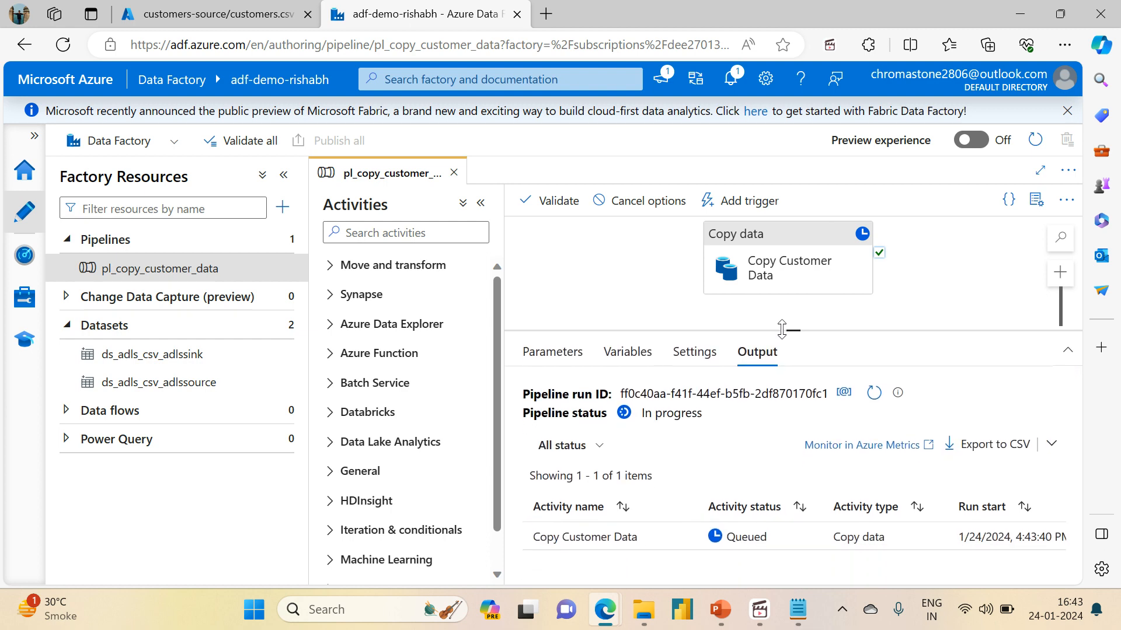
click(872, 397)
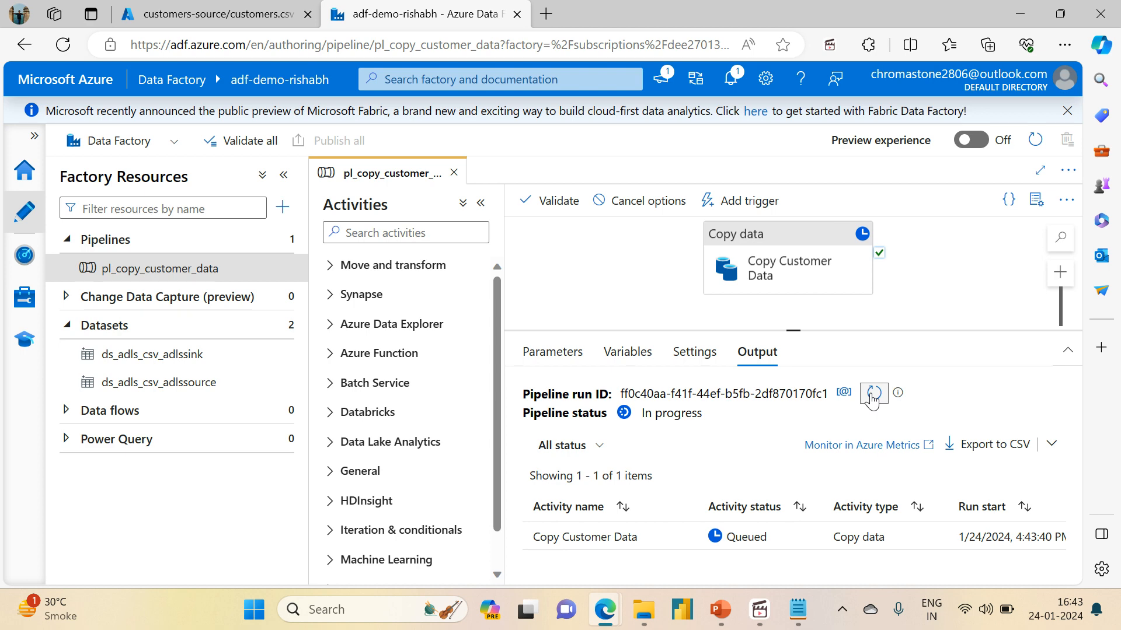
click(872, 397)
click(872, 397)
click(872, 397)
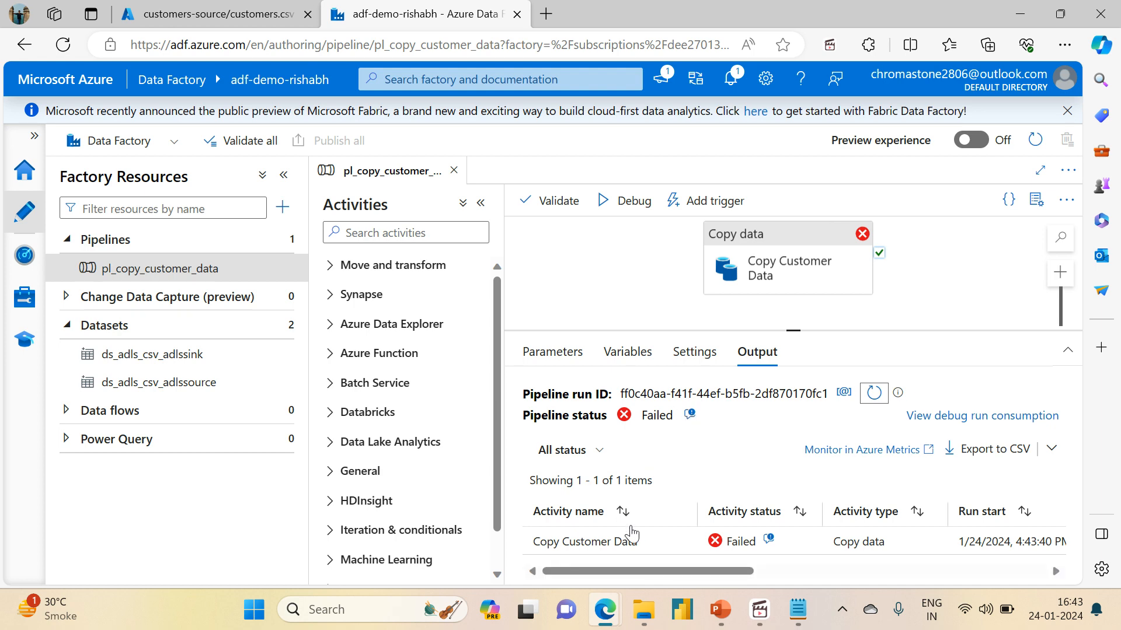
Examine the Copy Customer Data activity's error details and compare the reported path with the customers-source folder in the Azure portal's data container
click(769, 539)
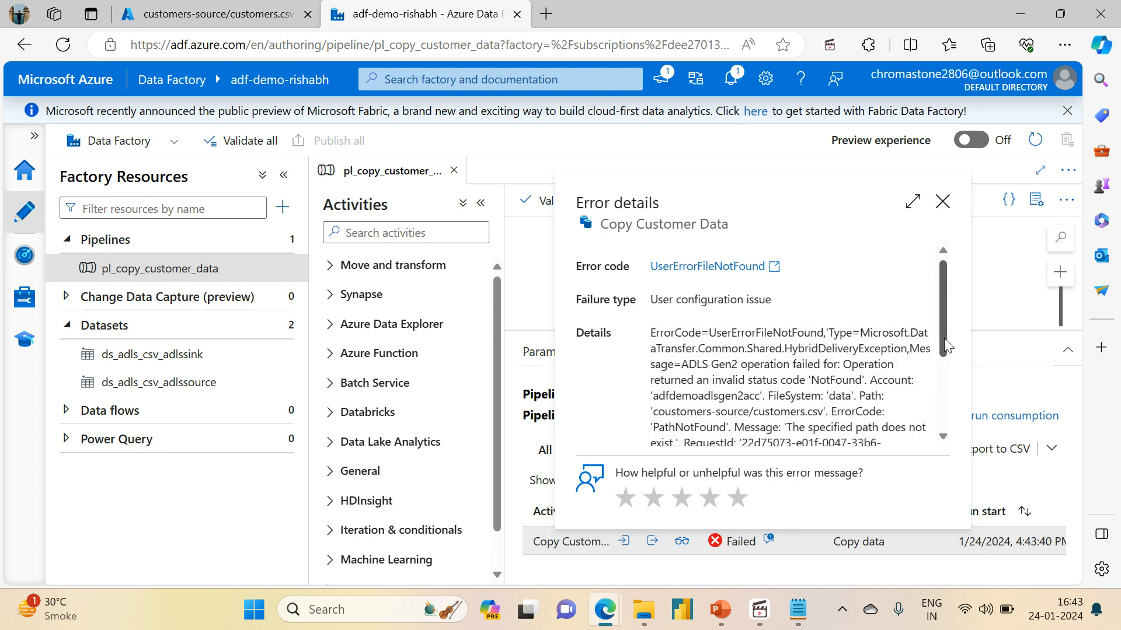
drag(944, 338, 942, 367)
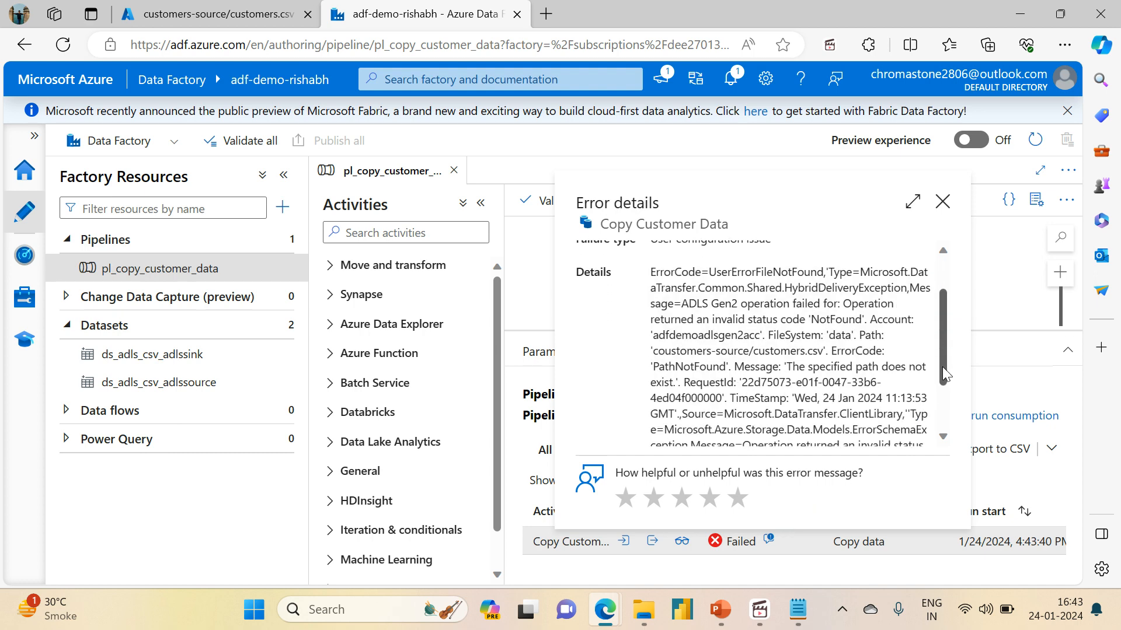
click(211, 14)
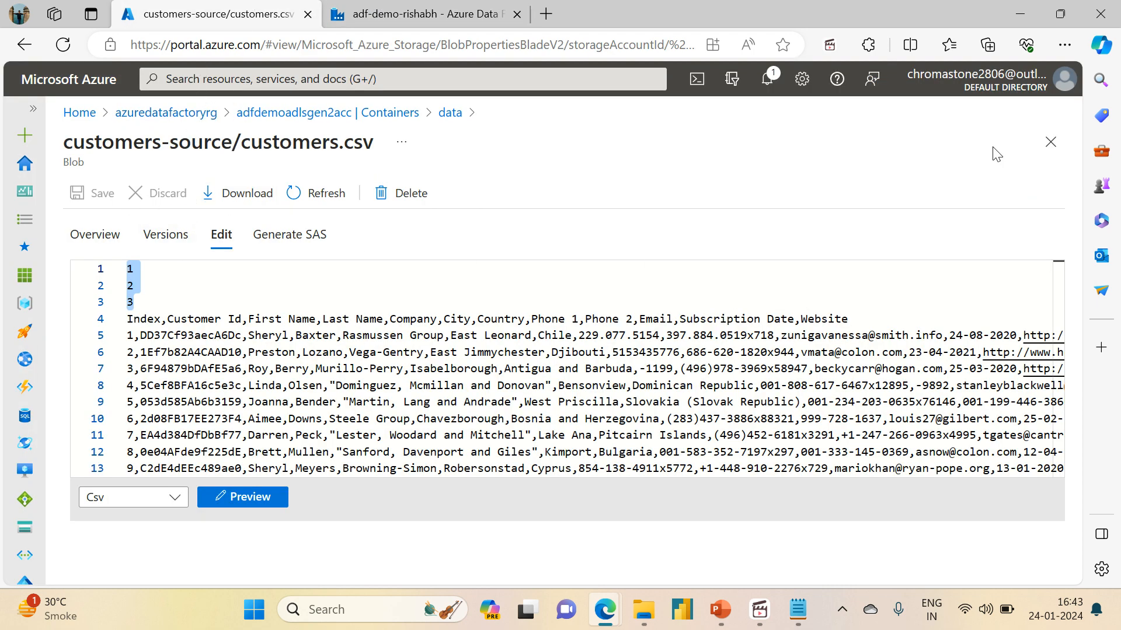
click(1050, 143)
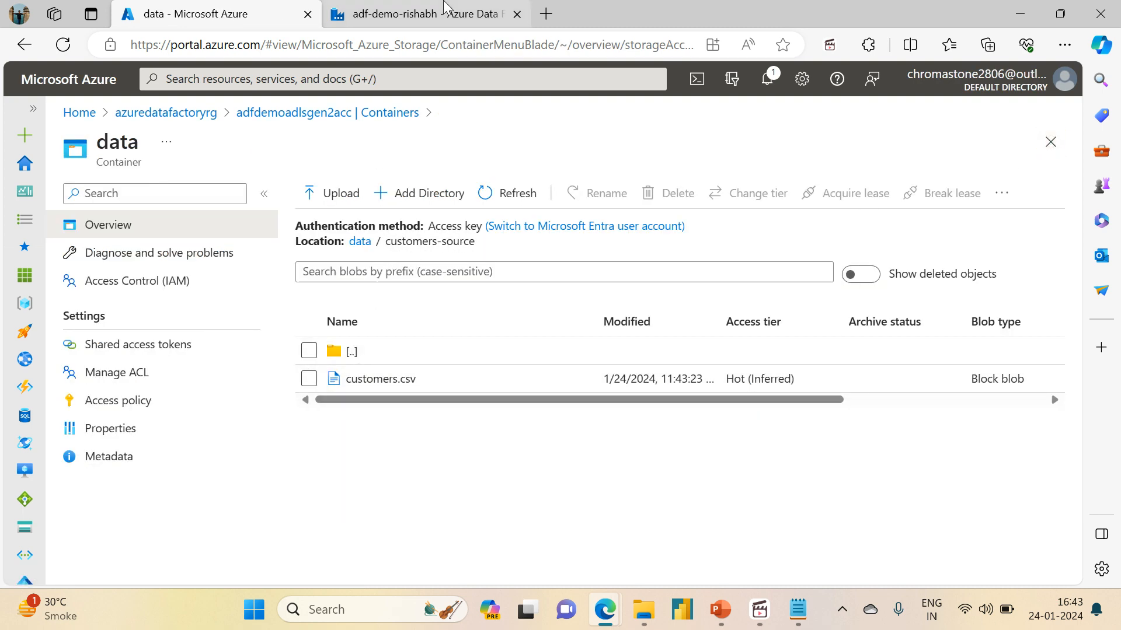
click(420, 14)
scroll(744, 342, down, 2)
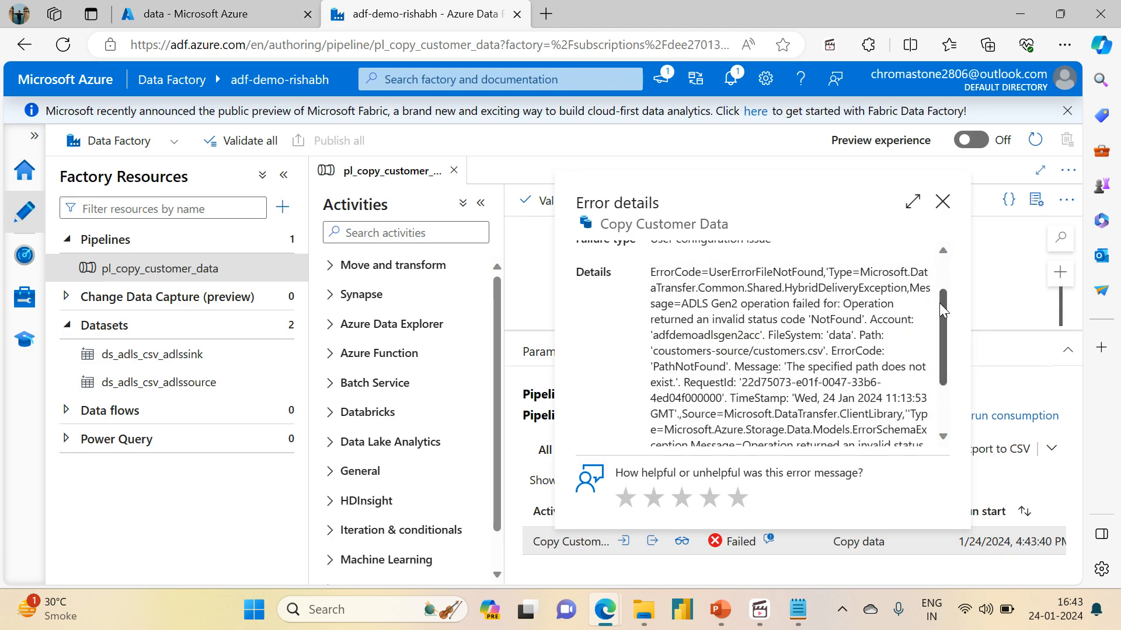
drag(943, 330, 930, 301)
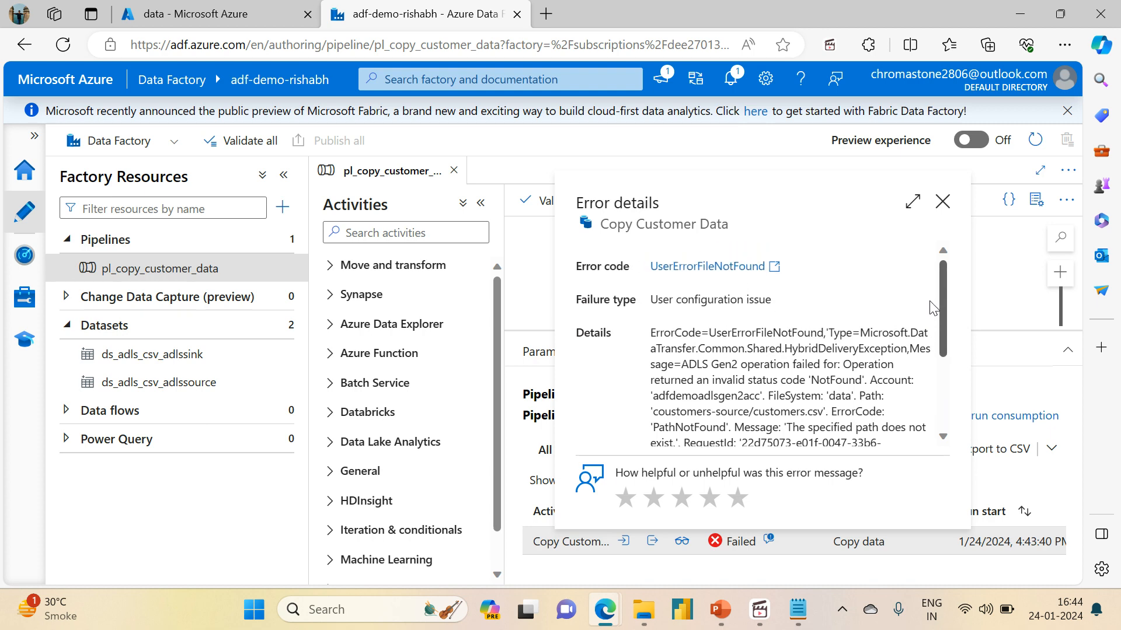
scroll(928, 309, down, 1)
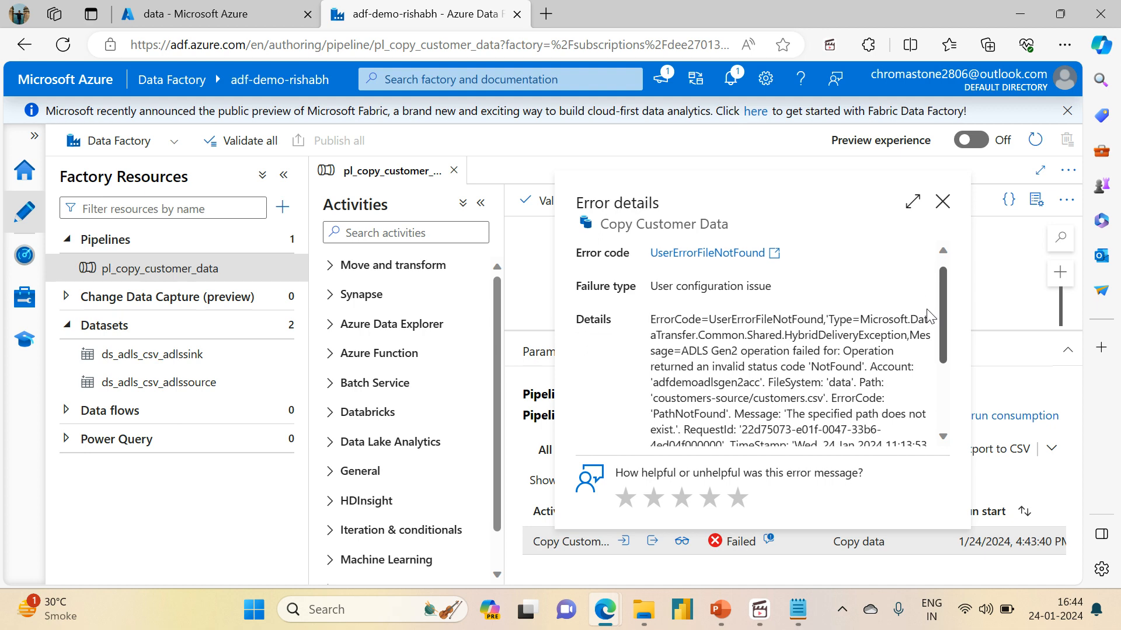
click(942, 201)
Change the Copy Customer Data activity's source file path type to File path in dataset
click(784, 250)
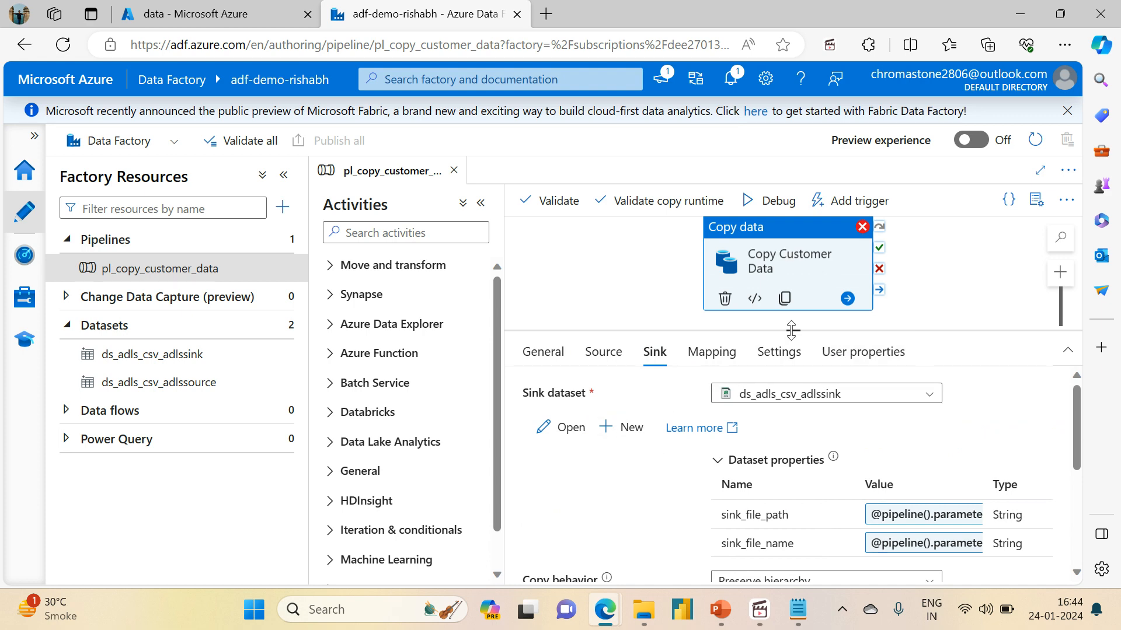
drag(792, 327, 791, 227)
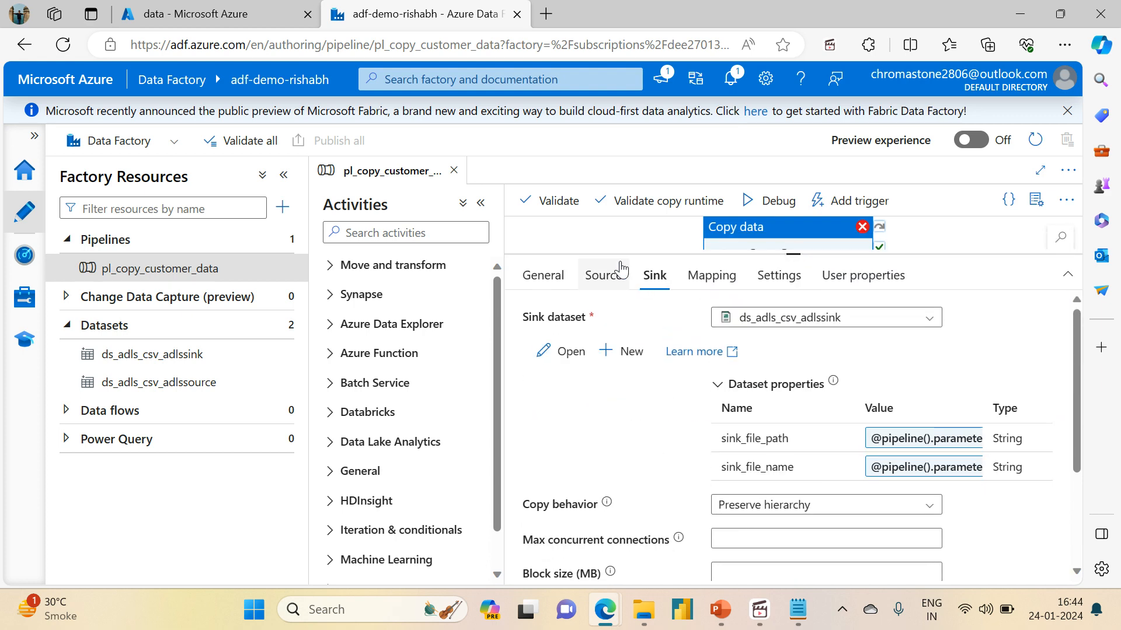
click(596, 279)
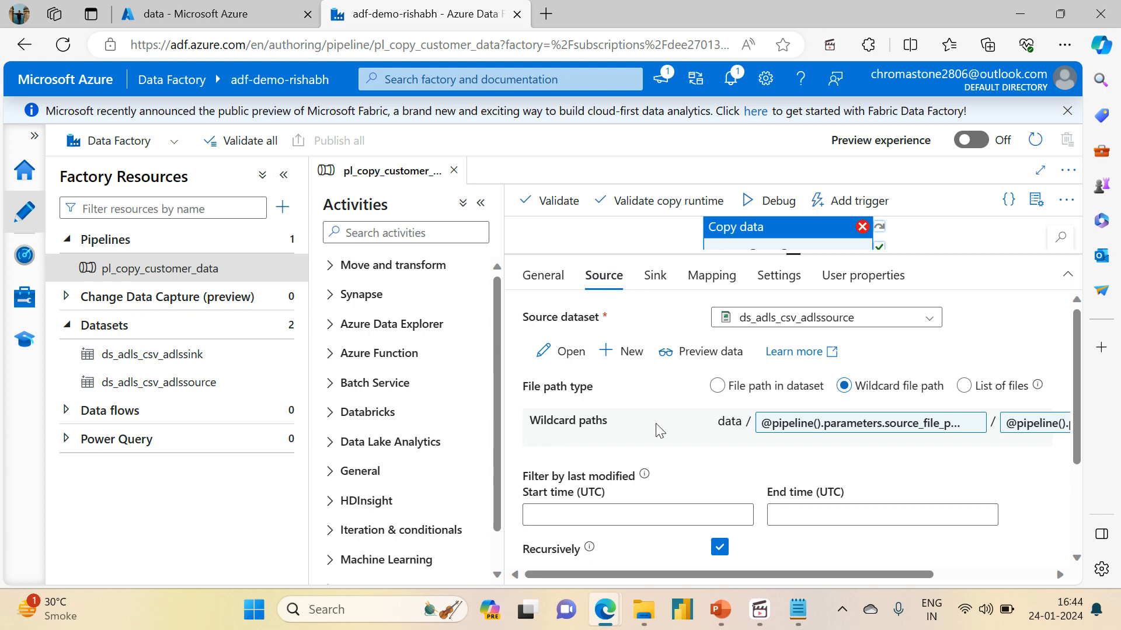
click(722, 387)
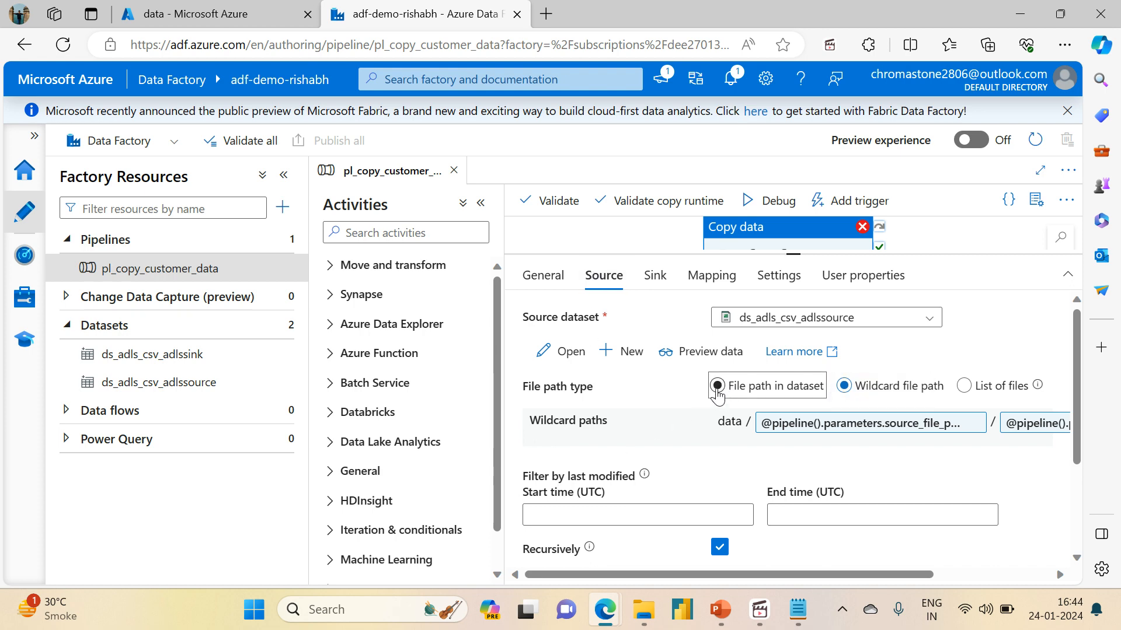
click(846, 324)
click(846, 324)
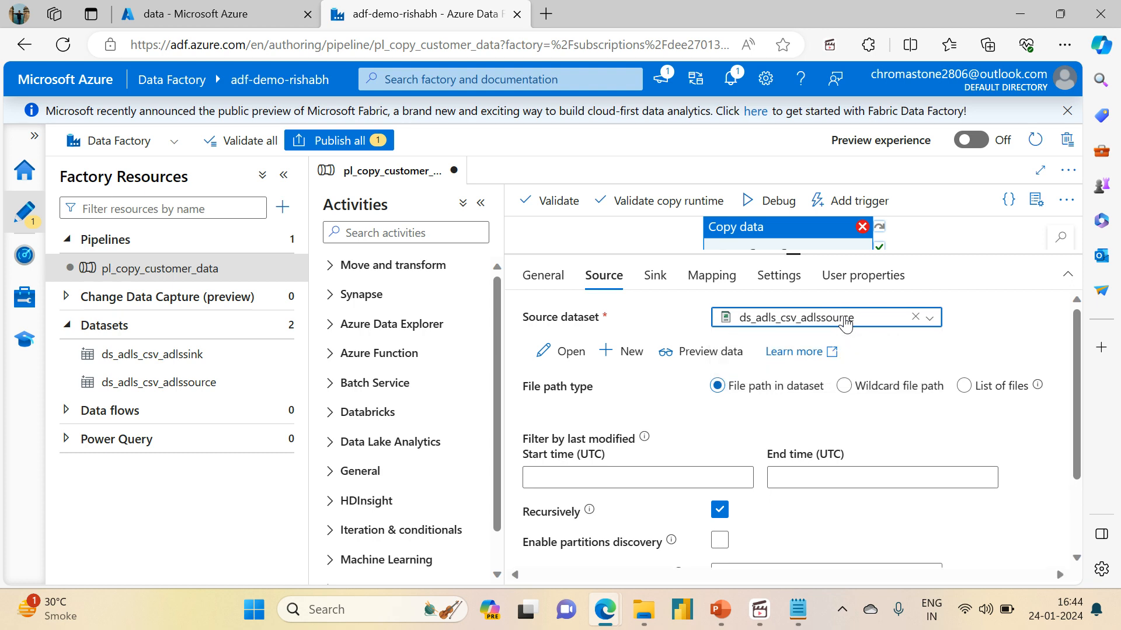
Open the ds_adls_csv_adlssource dataset, preview its customers.csv data, and return to the pl_copy_customer_data pipeline
click(559, 352)
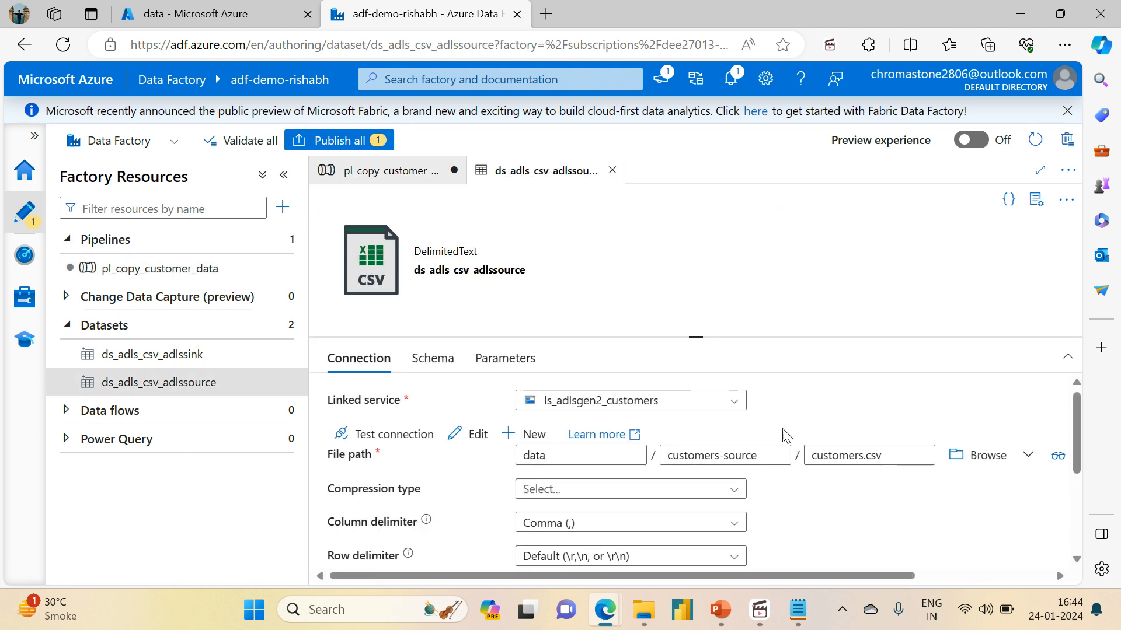
click(1058, 457)
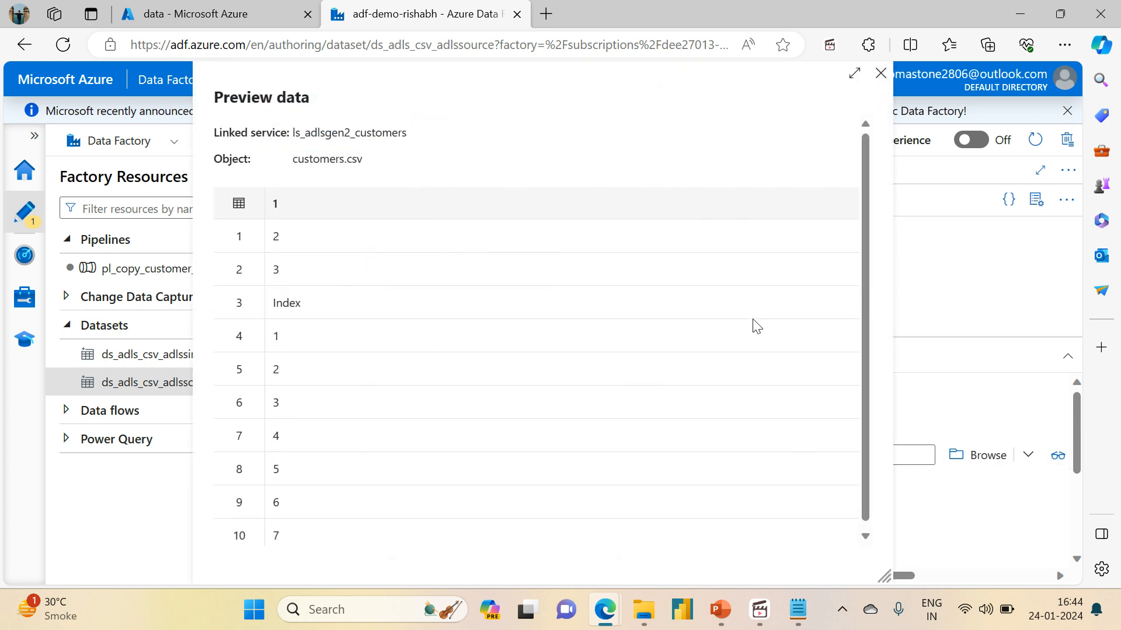
drag(868, 330, 868, 393)
click(880, 74)
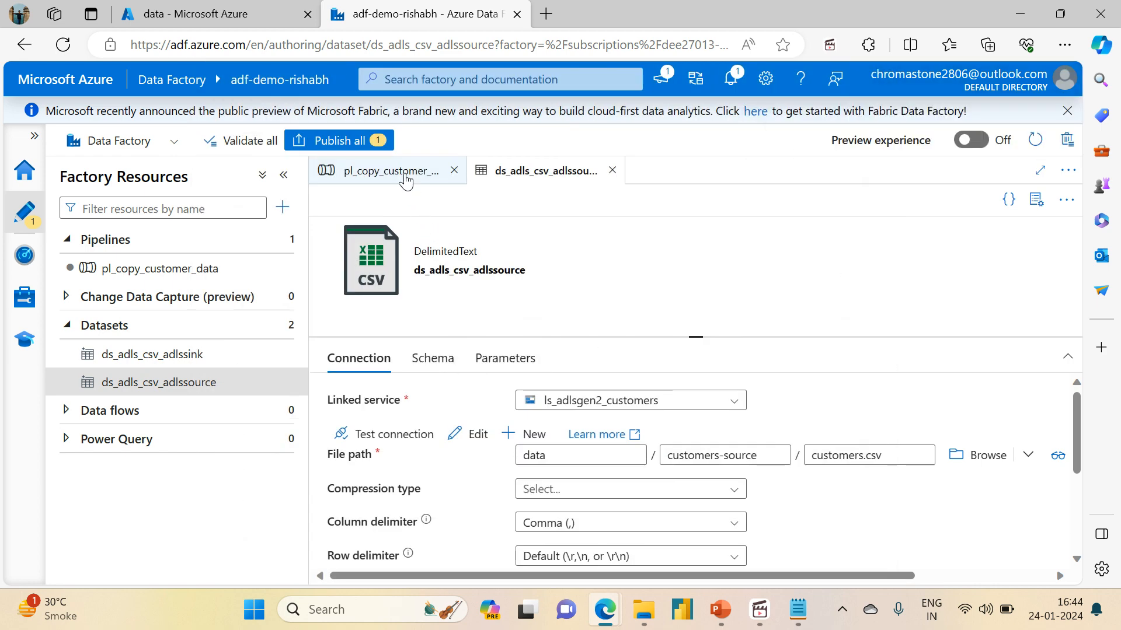
click(391, 170)
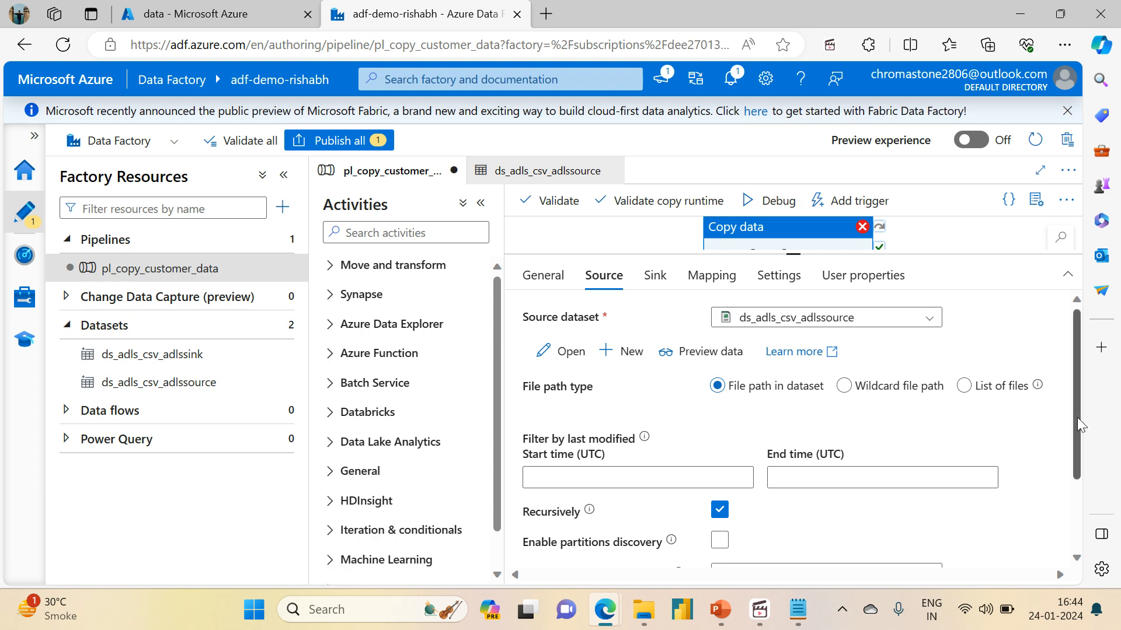
Review the copy activity's source and sink settings and publish the modified pipeline
scroll(1077, 418, down, 2)
scroll(1068, 467, up, 2)
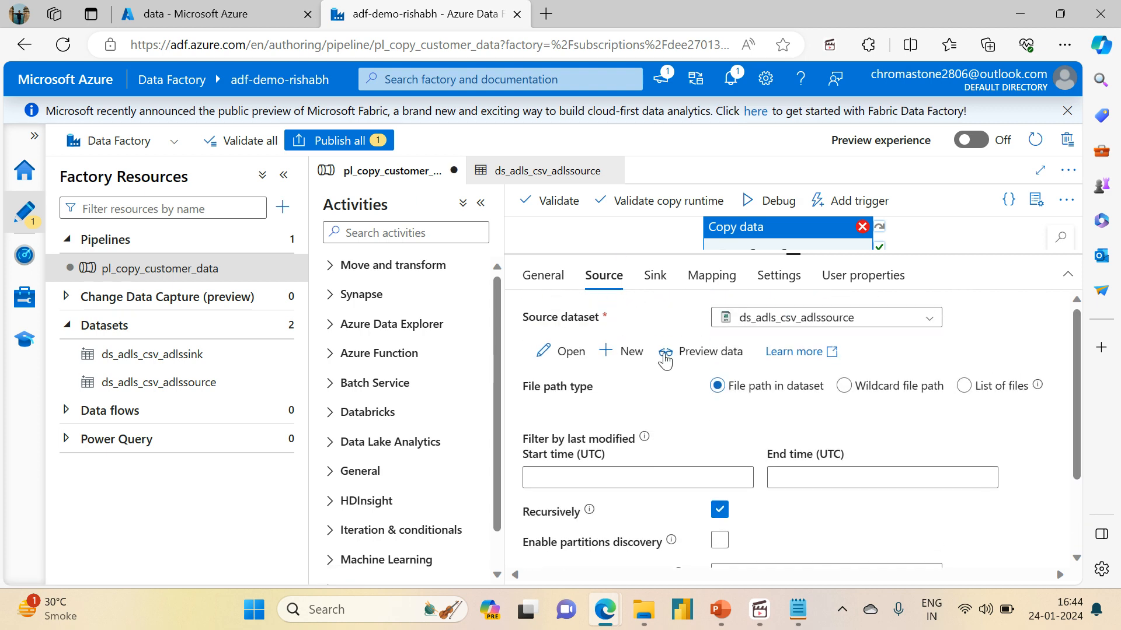
mouse_move(1077, 472)
mouse_down()
mouse_move(1076, 590)
mouse_move(1075, 456)
mouse_up()
click(653, 279)
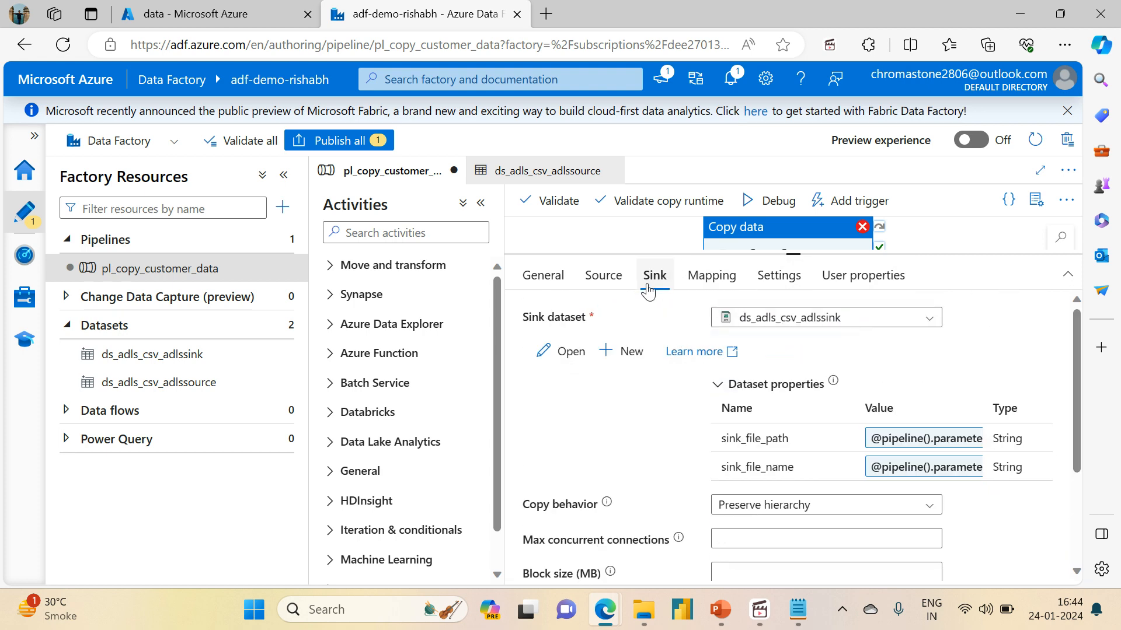
mouse_move(1074, 431)
mouse_down()
mouse_move(1093, 553)
mouse_move(1077, 424)
mouse_up()
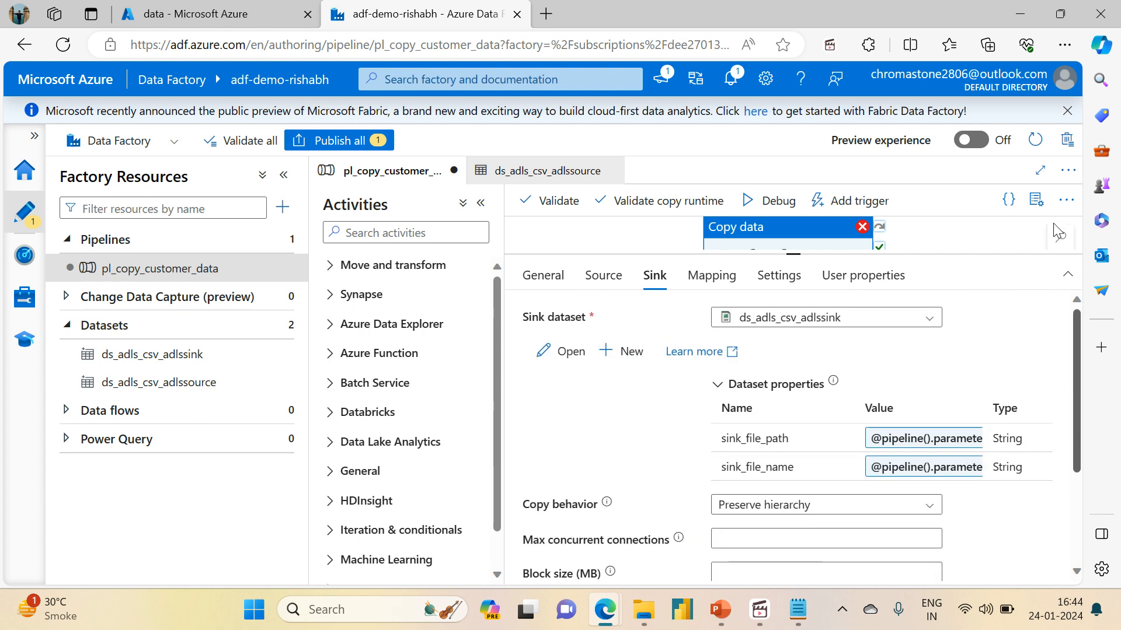
click(342, 150)
click(586, 565)
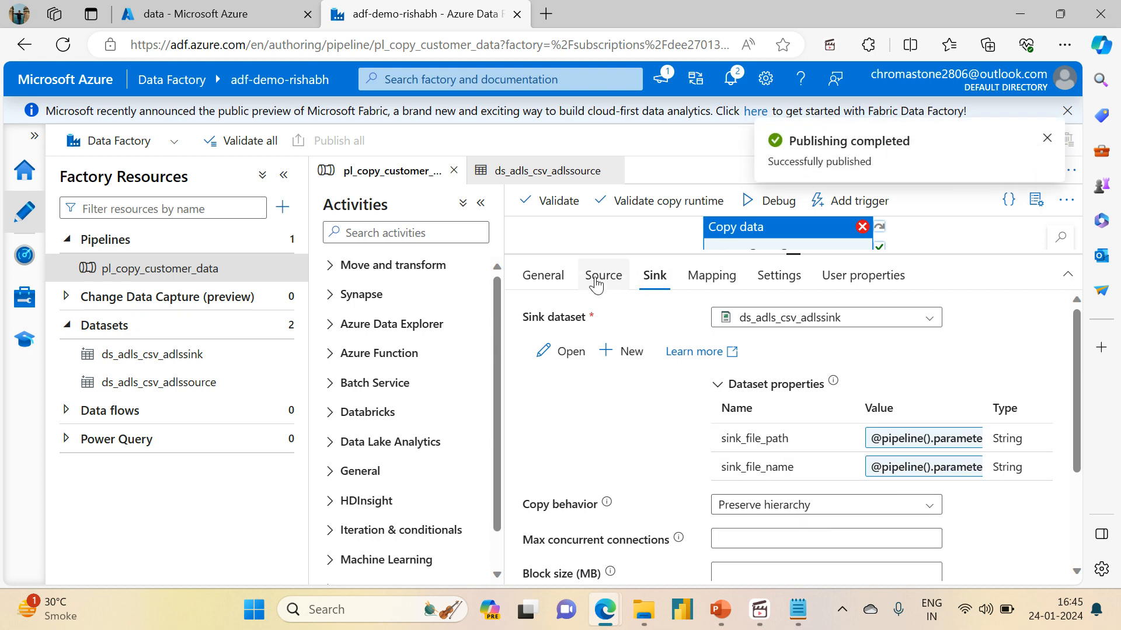
Start a debug run of the pipeline with sink_file_path set to customers-sink and the source parameters left empty
click(765, 200)
click(857, 214)
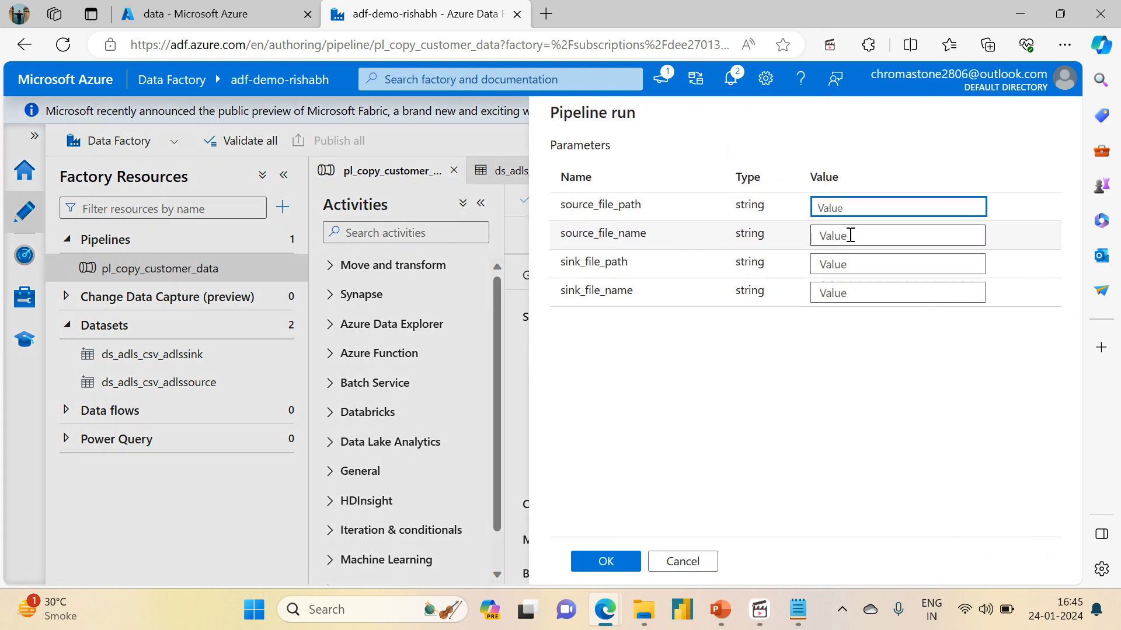
click(838, 266)
text(customers-sink)
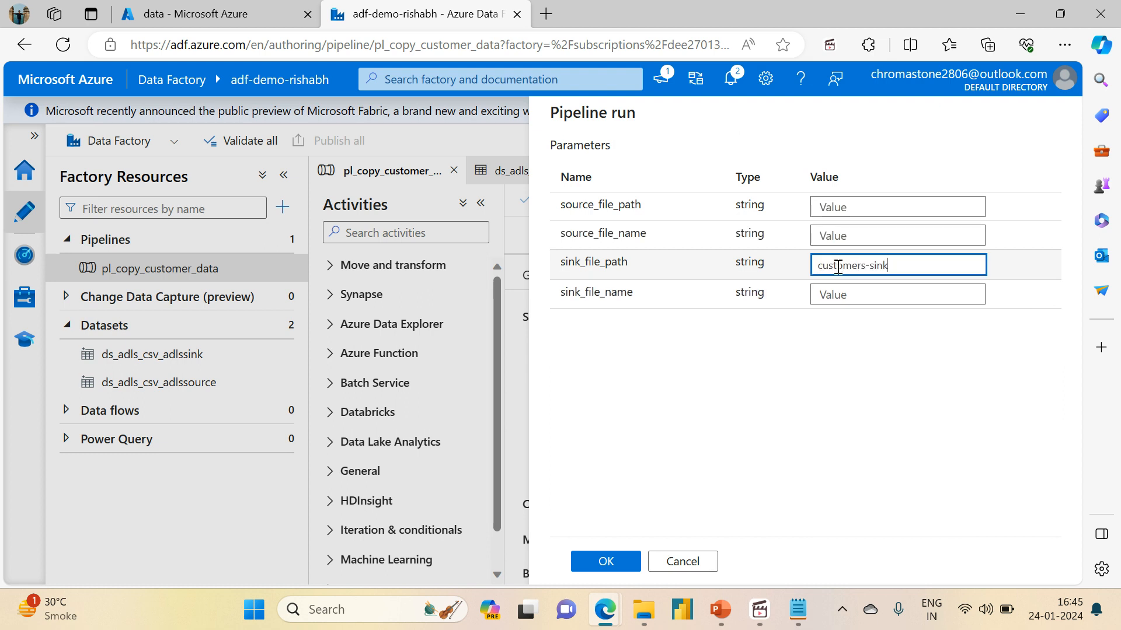
click(605, 561)
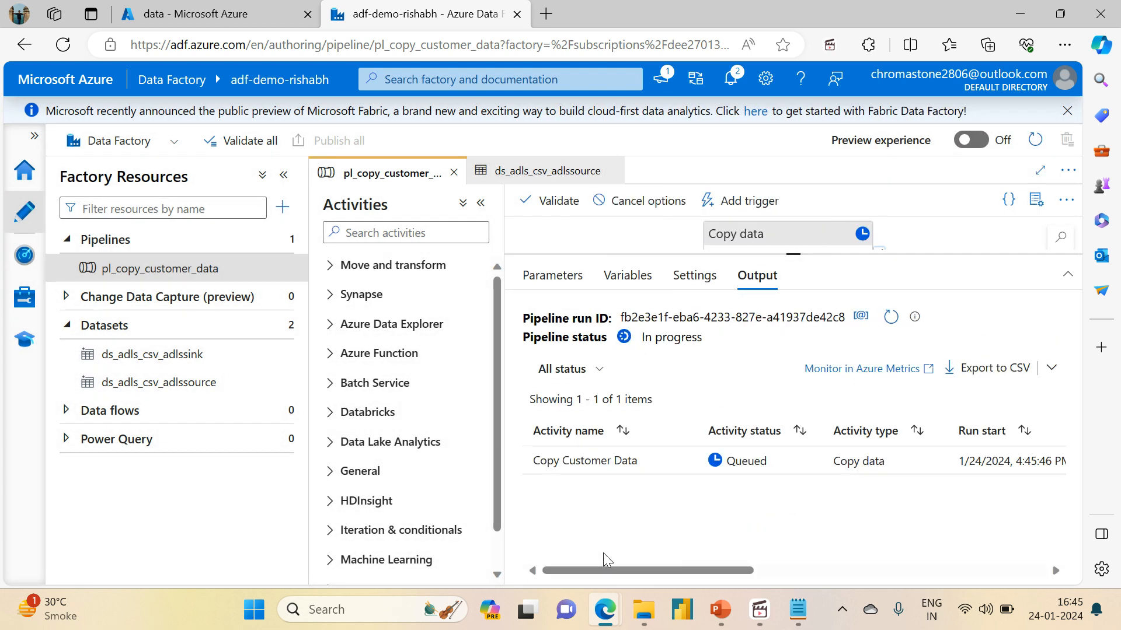
Refresh the pipeline debug run's output until the Copy Customer Data activity and the pipeline finish running
click(890, 318)
click(891, 318)
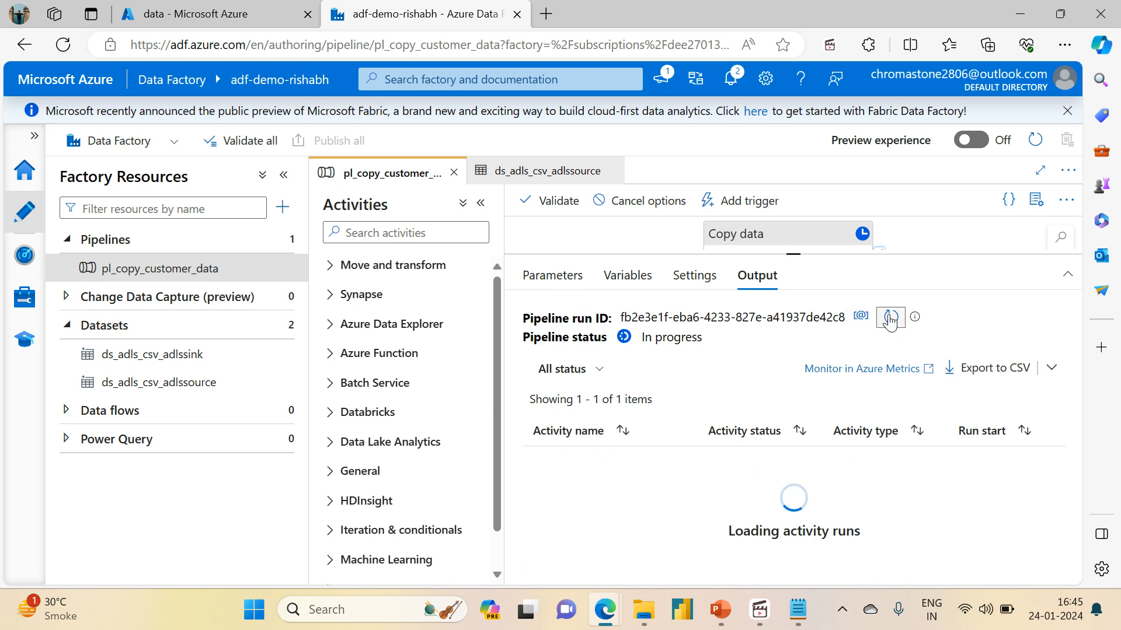
click(890, 319)
click(891, 319)
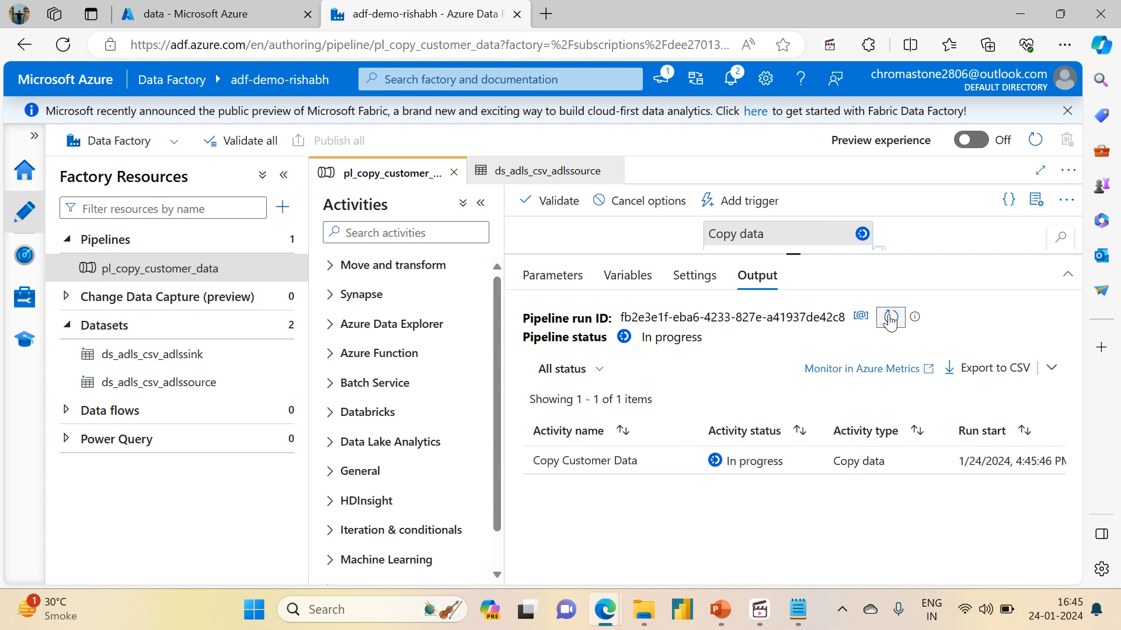
click(890, 319)
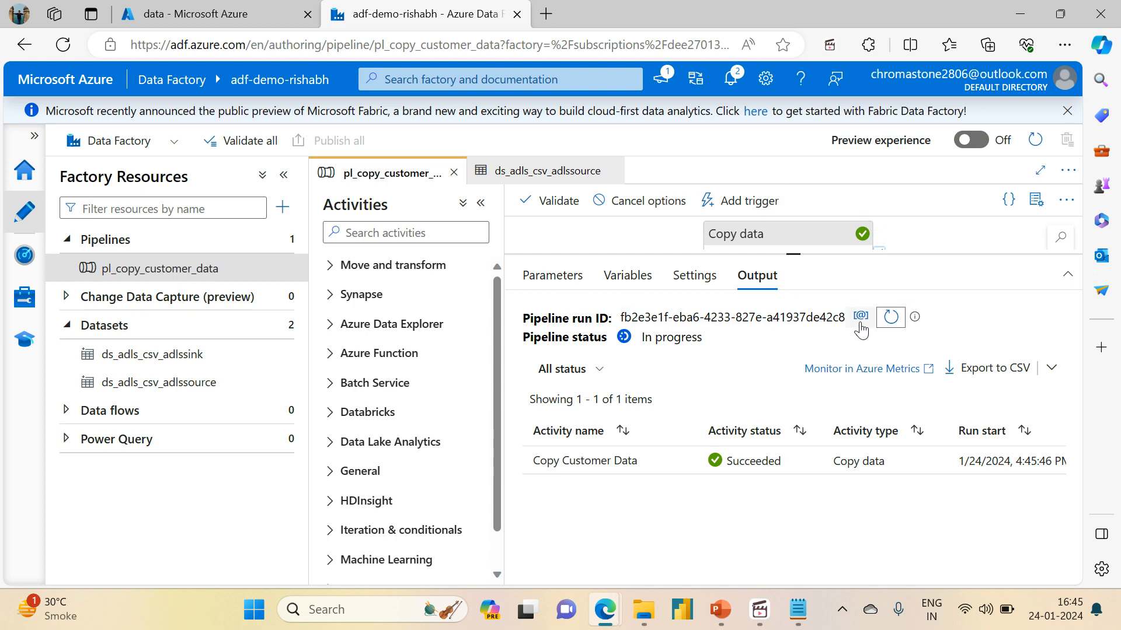
click(890, 318)
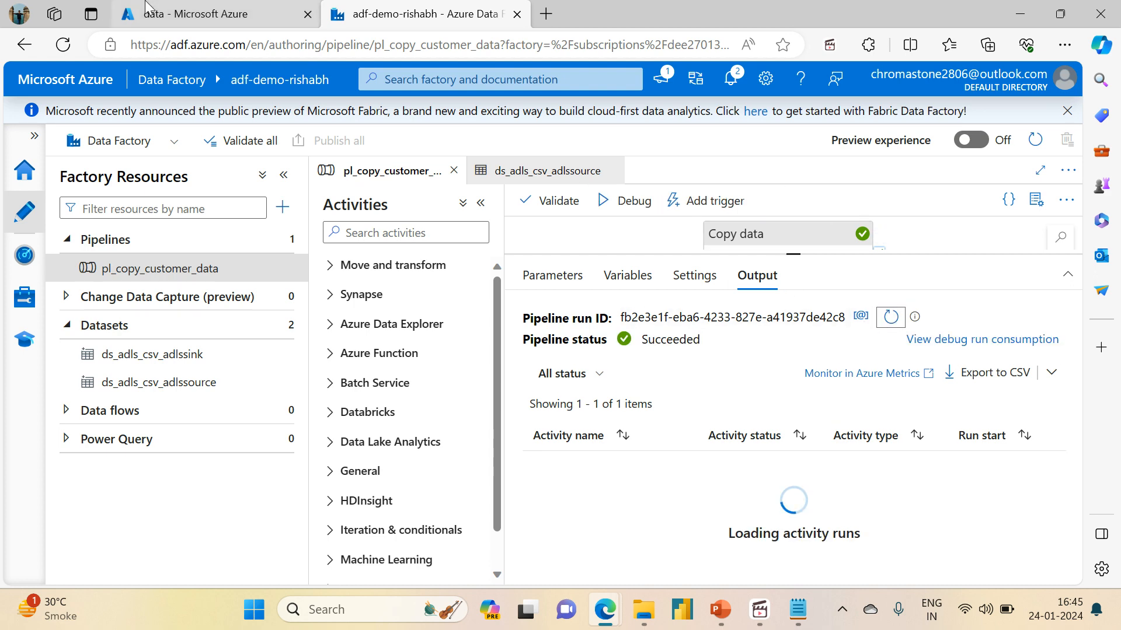
Switch to the Azure portal's data container, refresh it, and open the contents of customers.txt in the customers-sink folder
click(216, 14)
click(512, 191)
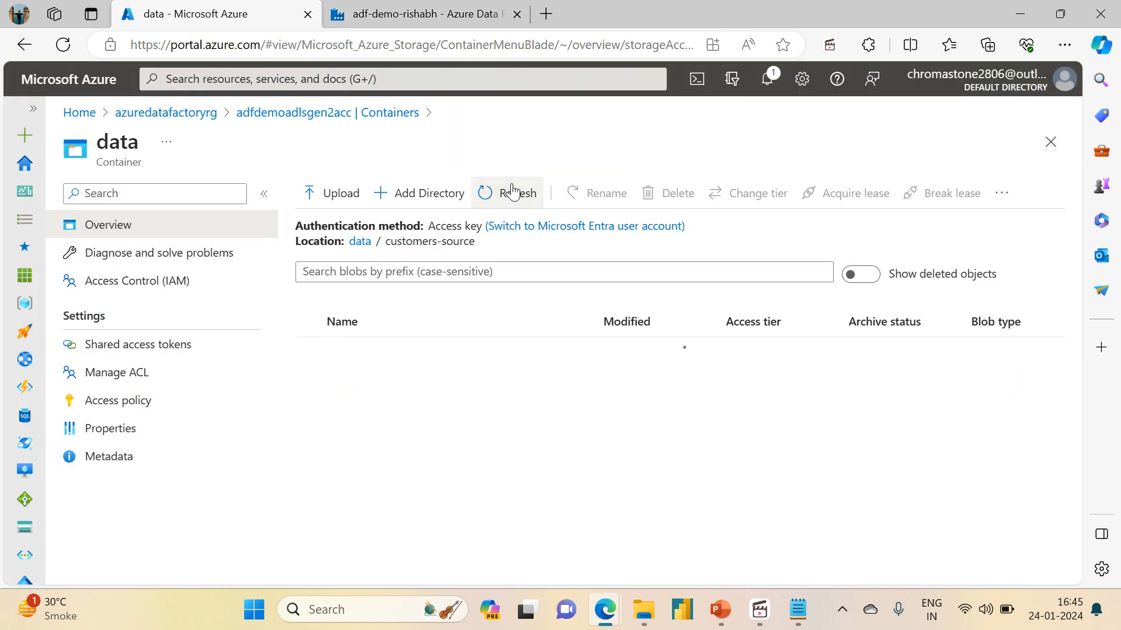
click(360, 241)
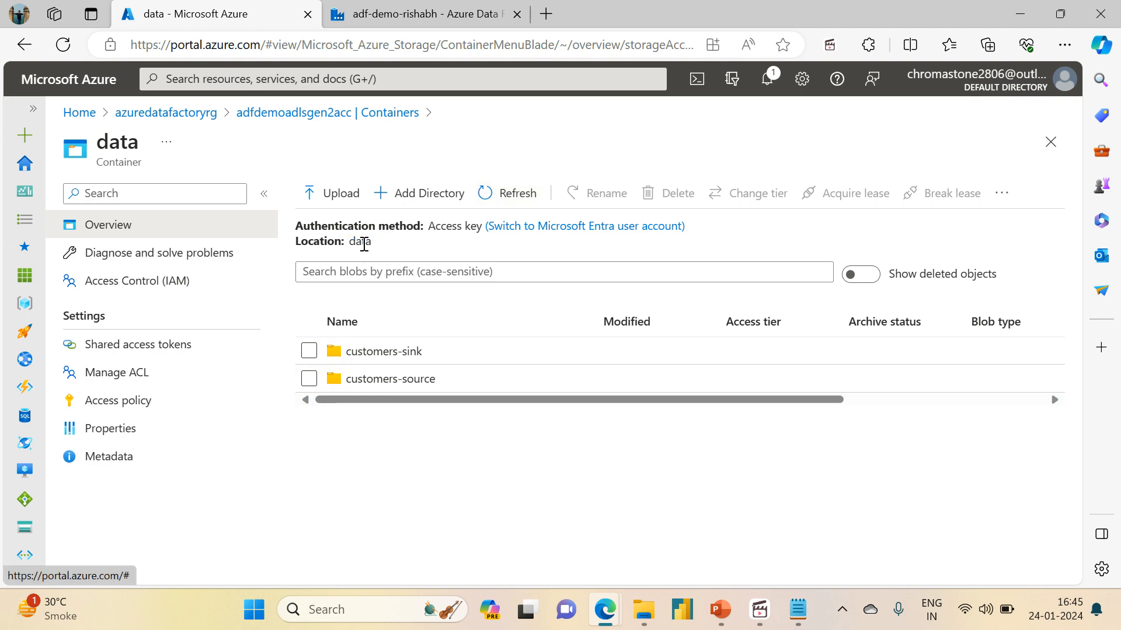
click(375, 355)
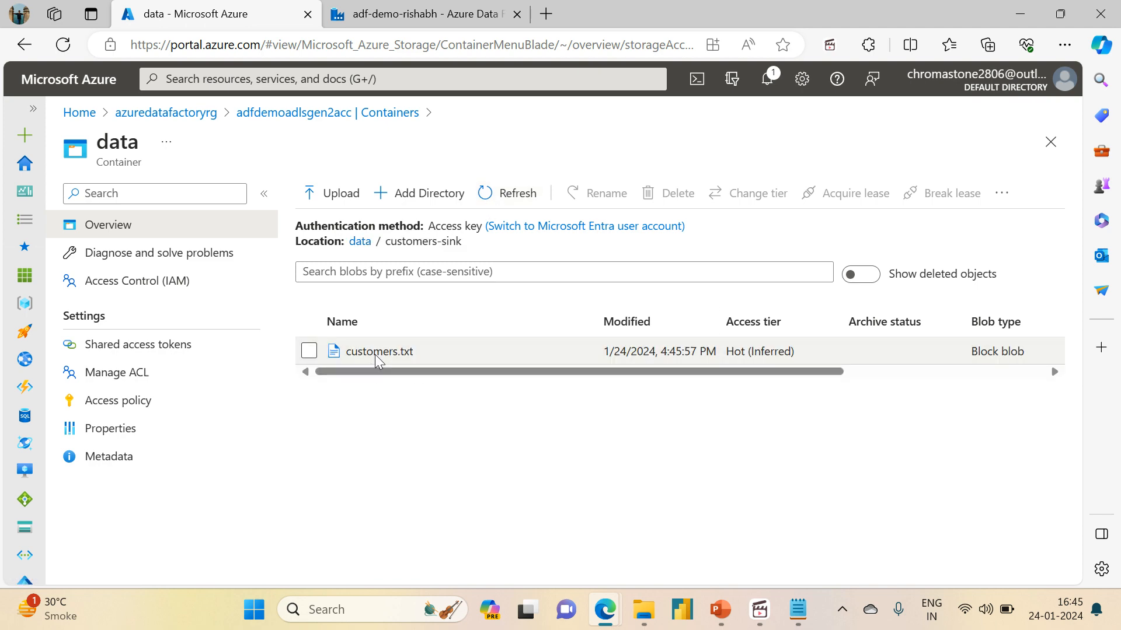
click(375, 353)
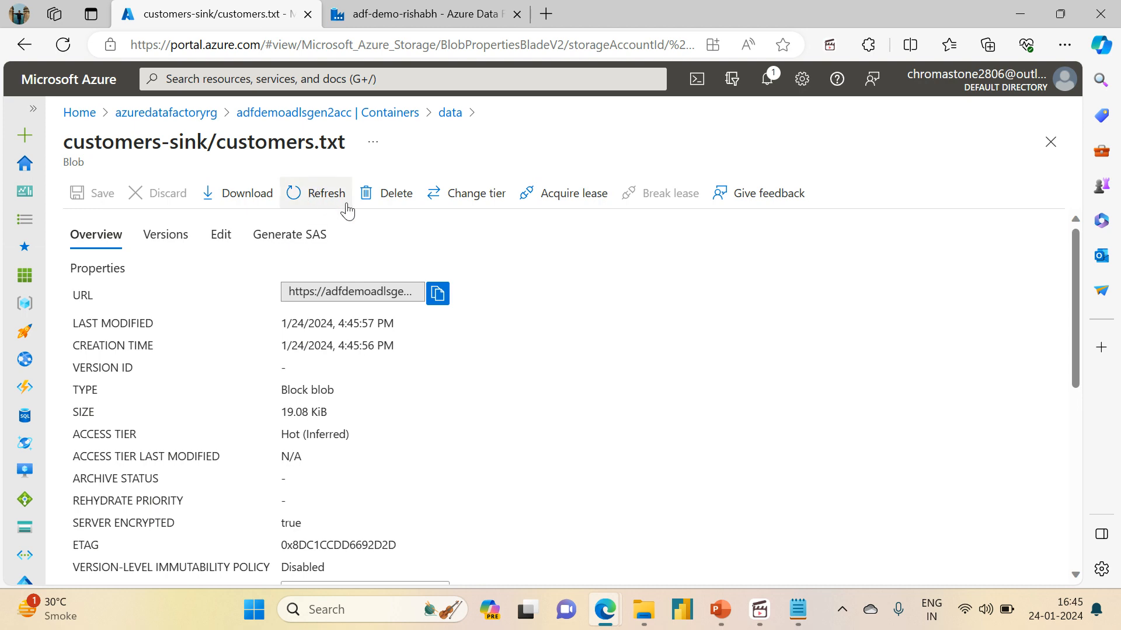
click(223, 237)
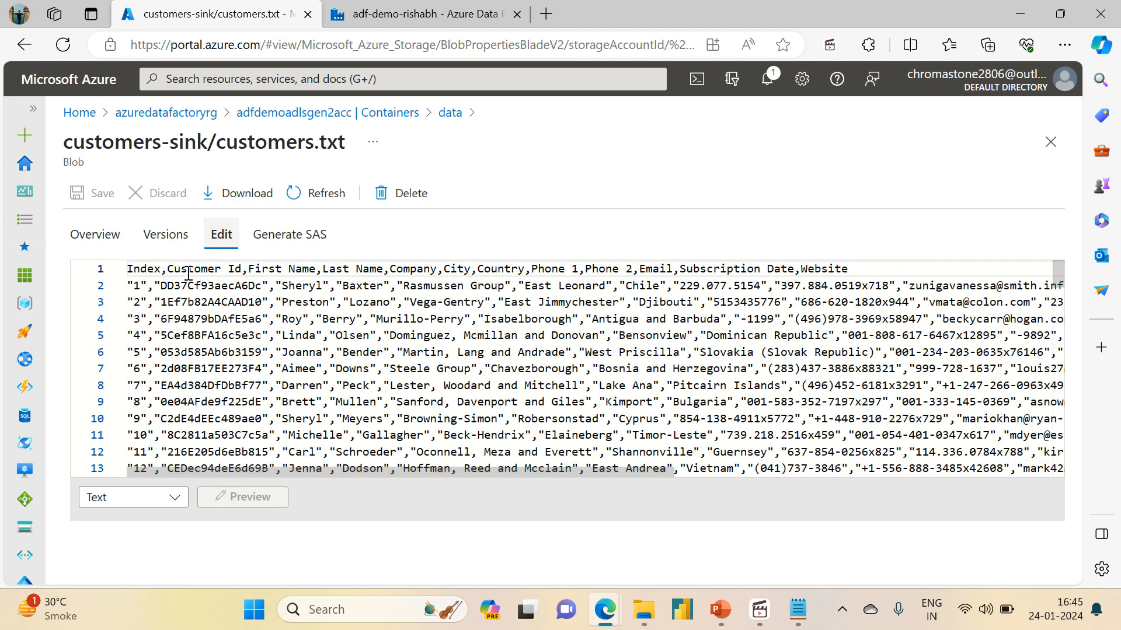
Inspect the header row and first records of customers.txt, and switch to the PowerPoint slide on Copy source section part 5
double_click(132, 269)
drag(132, 268, 509, 319)
click(860, 277)
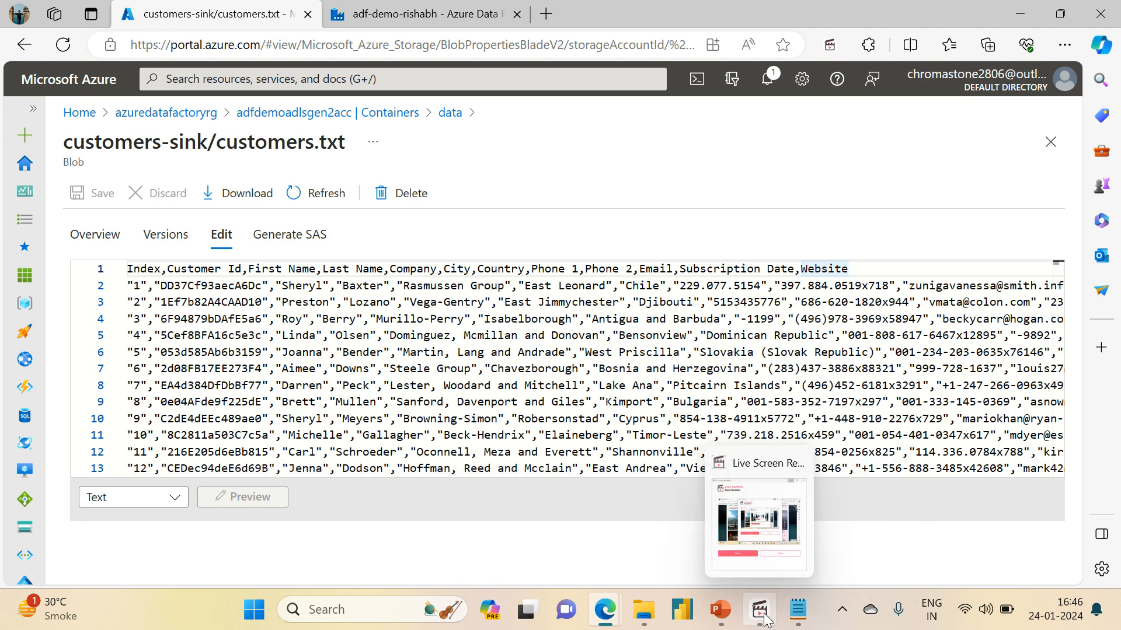
click(735, 621)
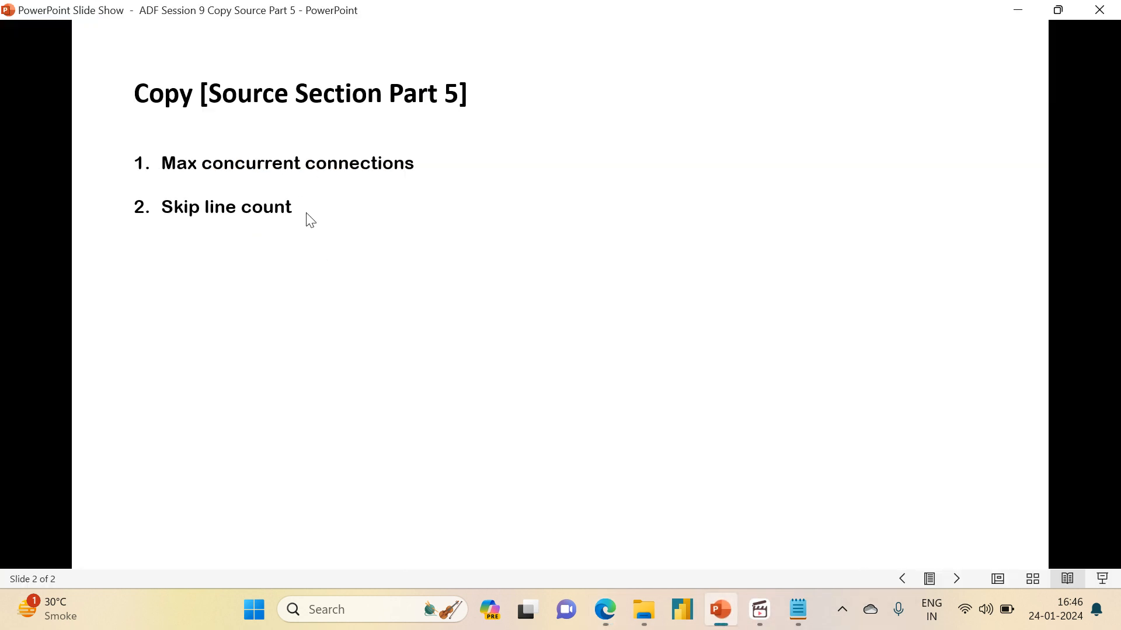